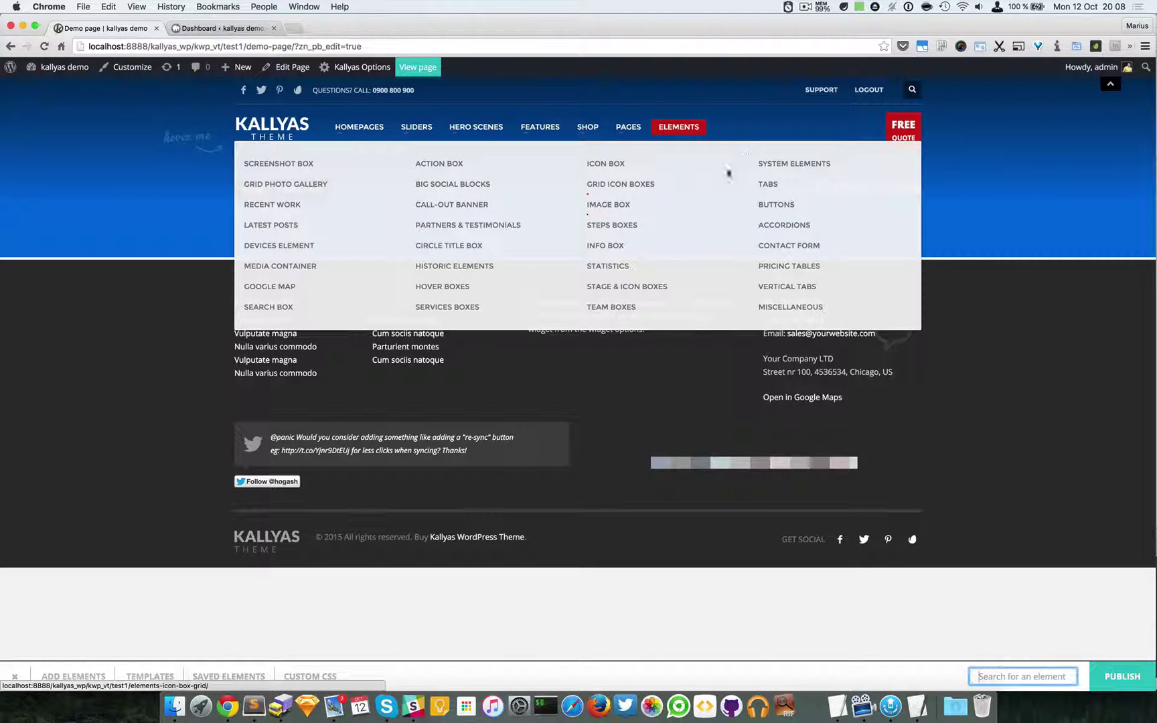
Step: Open the Big Social Blocks demo page in a new browser tab and switch to it
left_click(449, 190, "super")
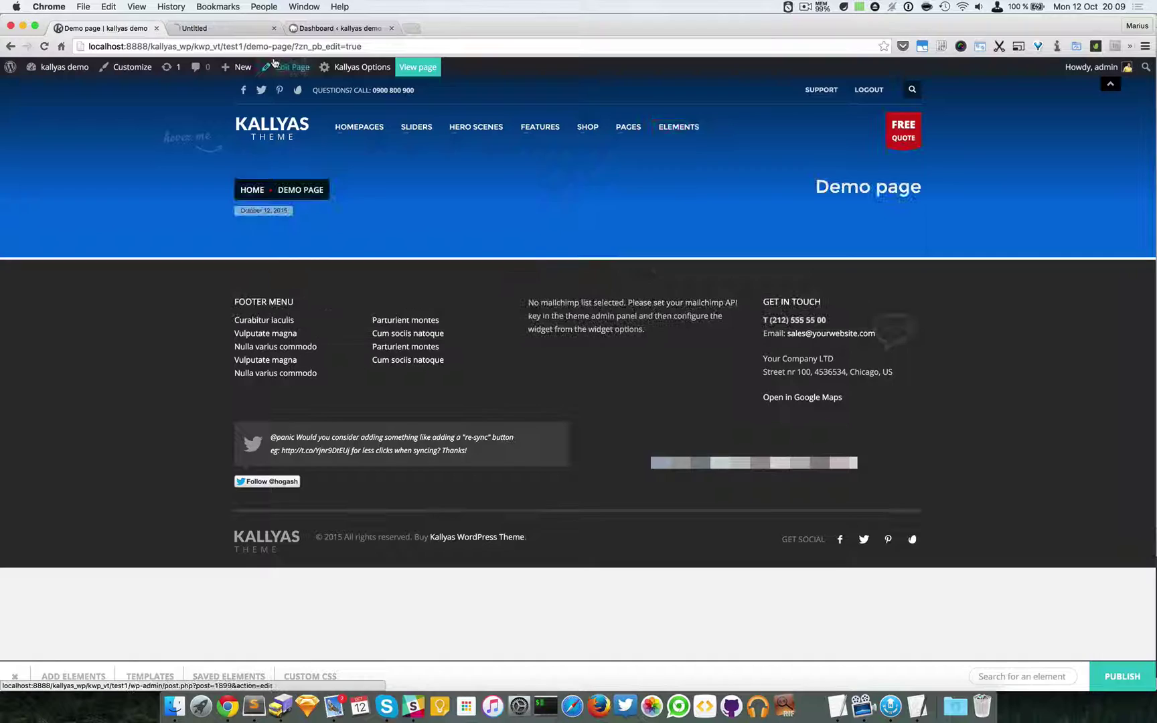
left_click(237, 27)
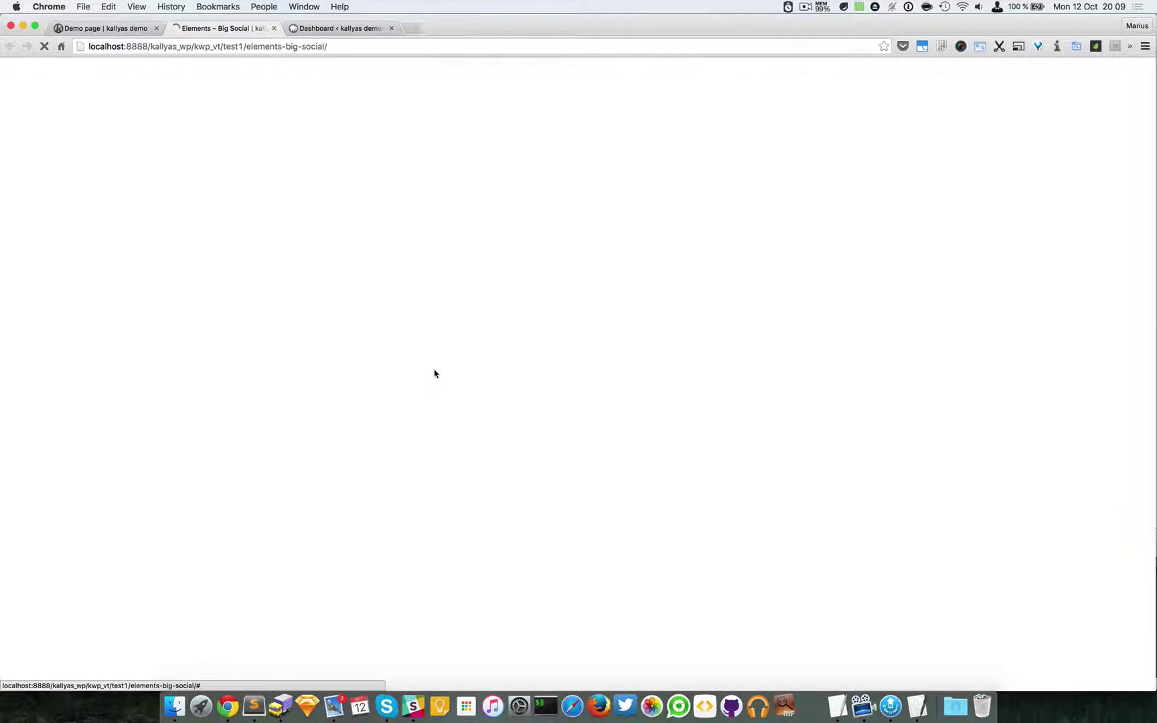
scroll(992, 384, "down", 1)
scroll(993, 383, "down", 1)
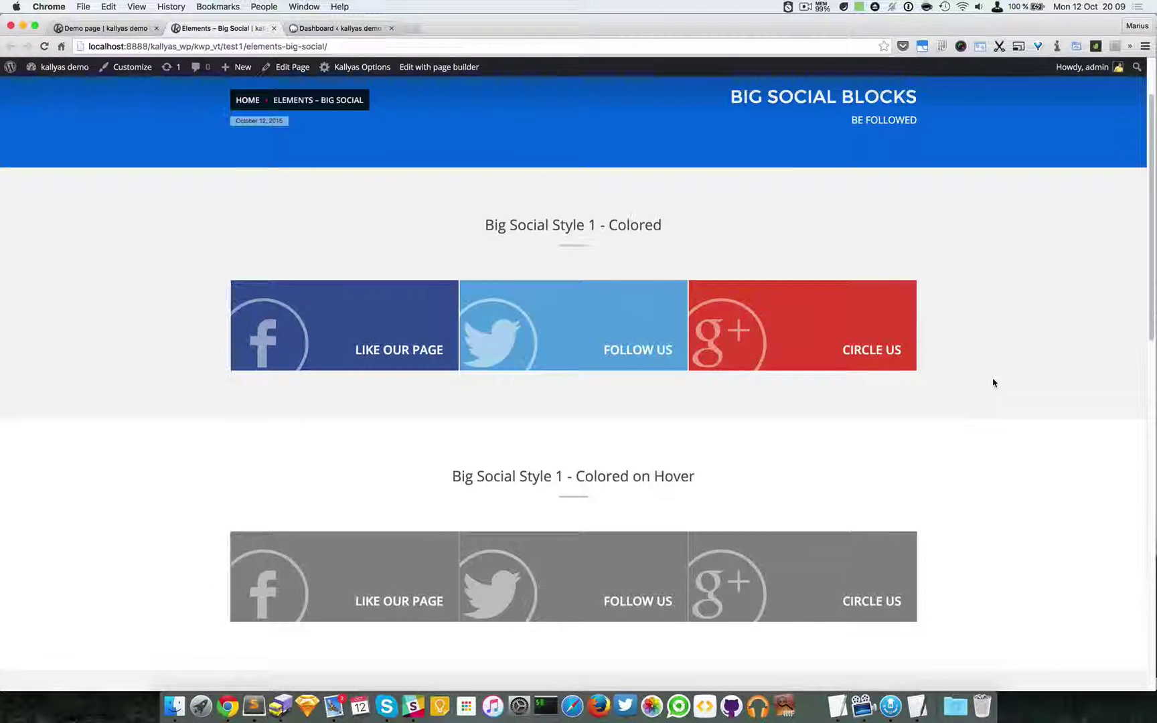
scroll(993, 383, "down", 3)
scroll(949, 387, "down", 2)
scroll(863, 391, "down", 1)
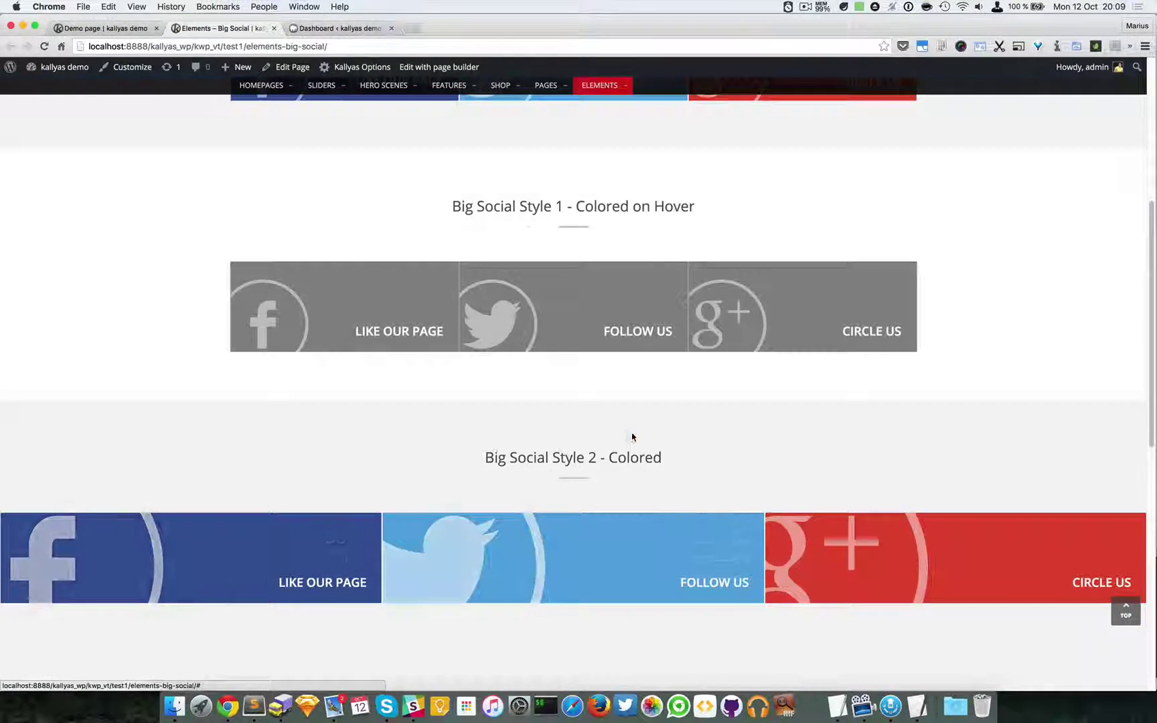
scroll(631, 433, "up", 7)
scroll(581, 297, "down", 1)
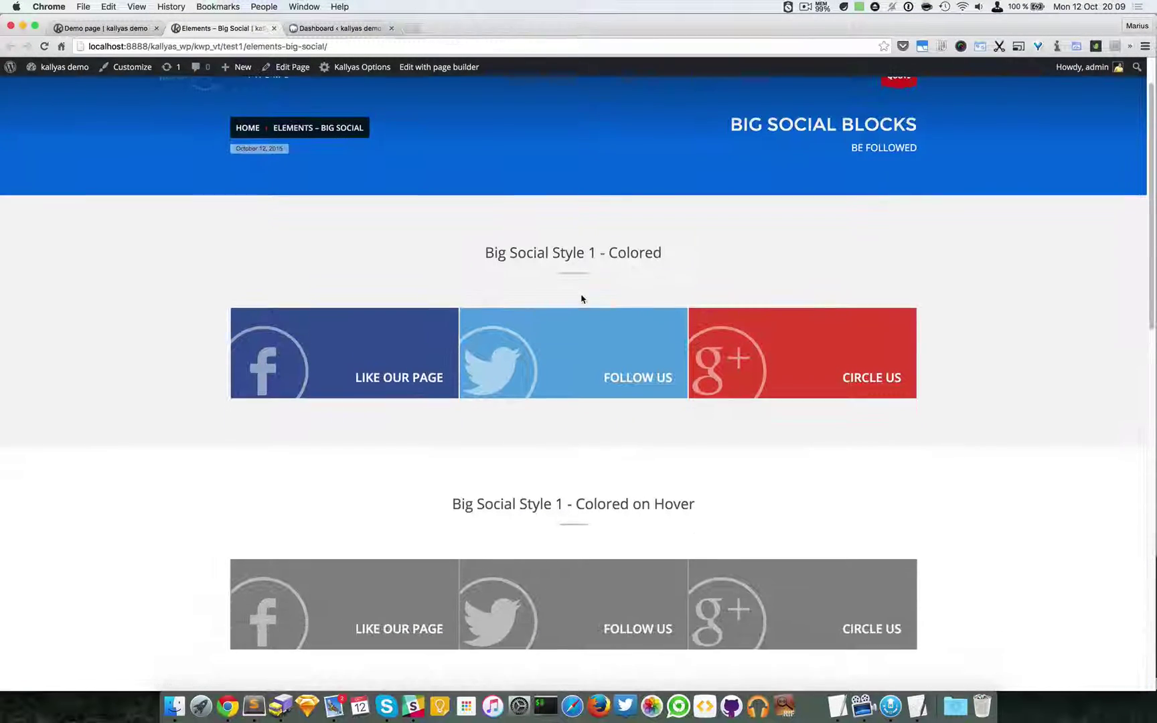
scroll(324, 259, "down", 1)
scroll(295, 288, "down", 1)
scroll(295, 289, "down", 1)
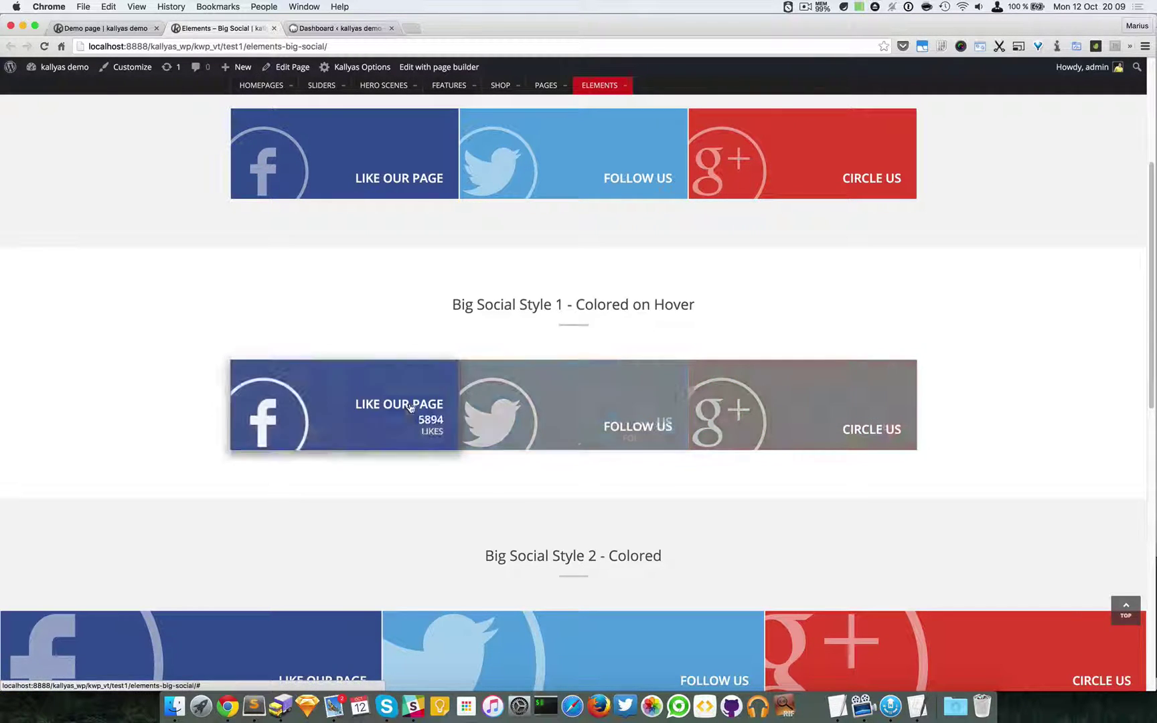
scroll(359, 436, "down", 2)
scroll(875, 456, "down", 1)
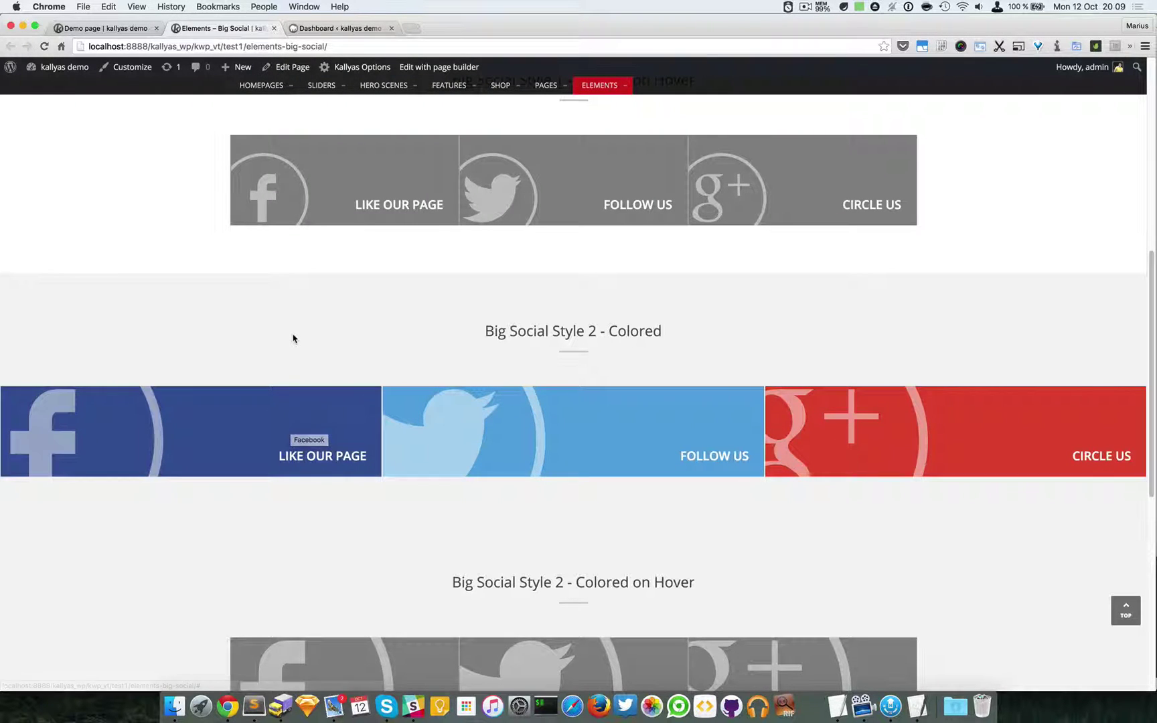
scroll(364, 343, "down", 1)
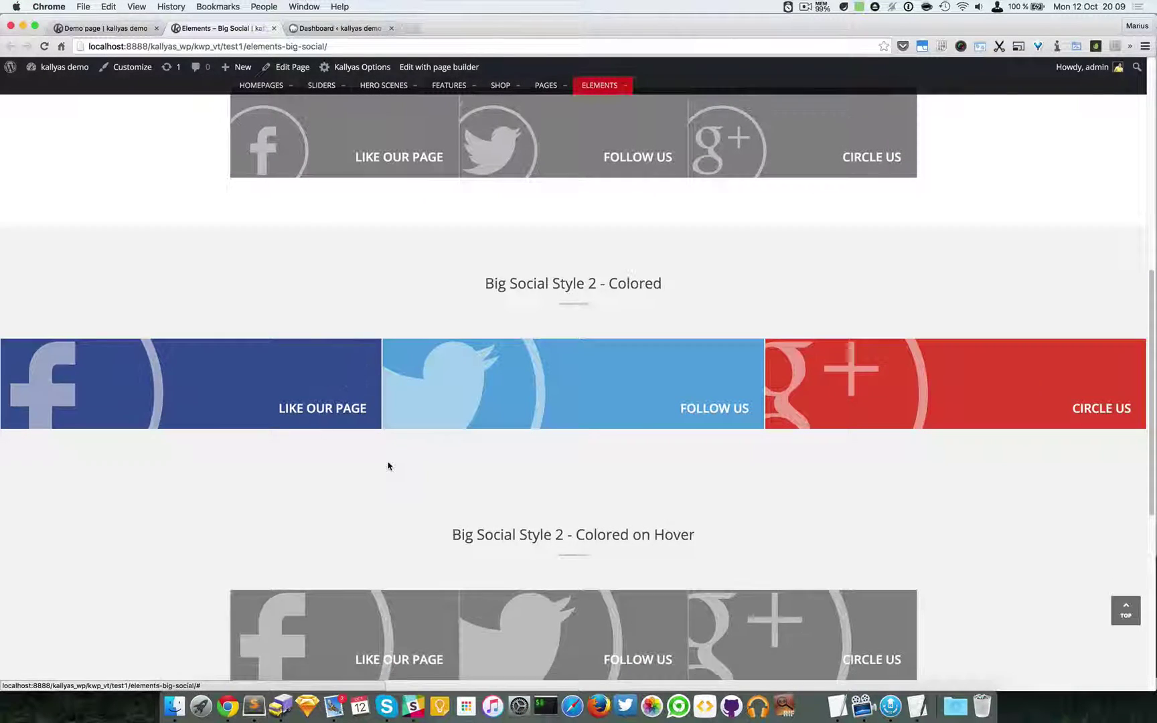
scroll(388, 466, "down", 1)
scroll(388, 465, "down", 1)
scroll(388, 465, "down", 1)
scroll(388, 466, "down", 1)
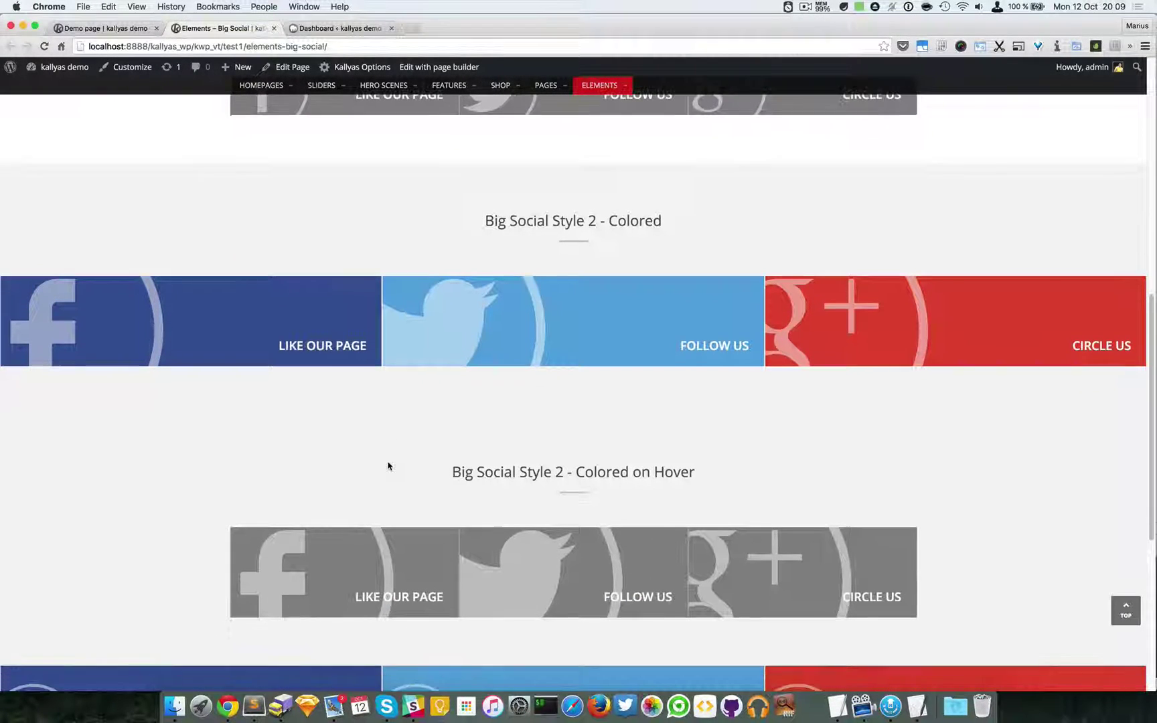
scroll(387, 466, "down", 1)
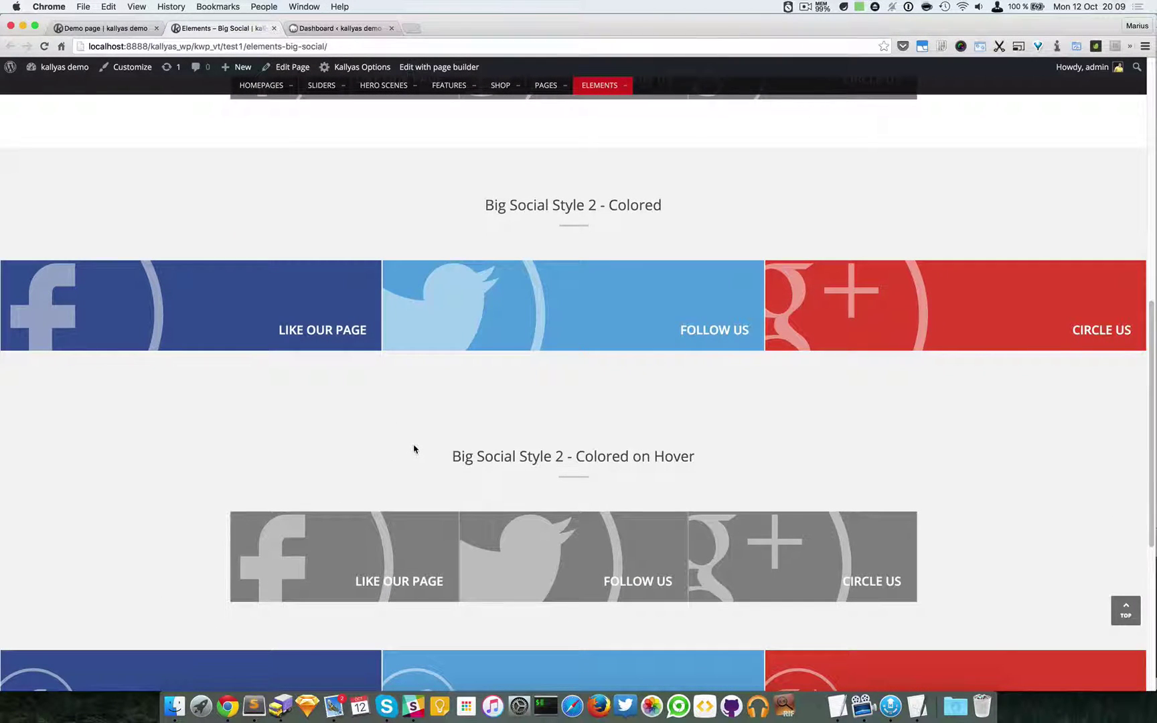
scroll(414, 449, "up", 2)
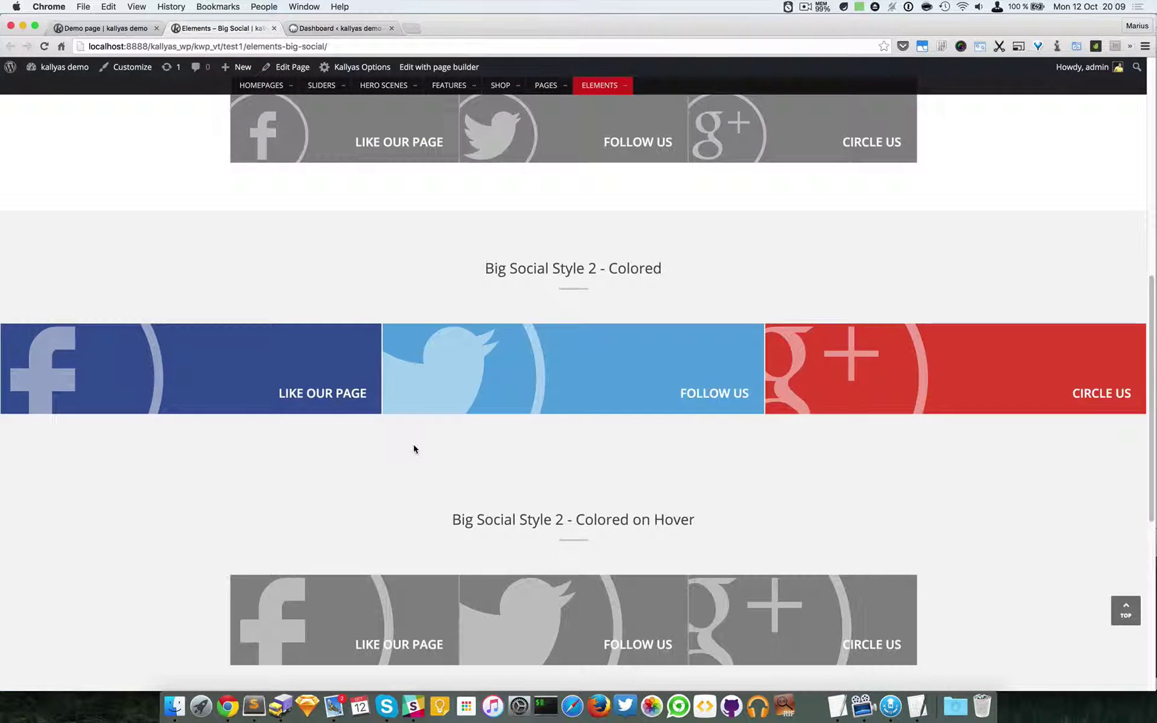
scroll(349, 331, "up", 4)
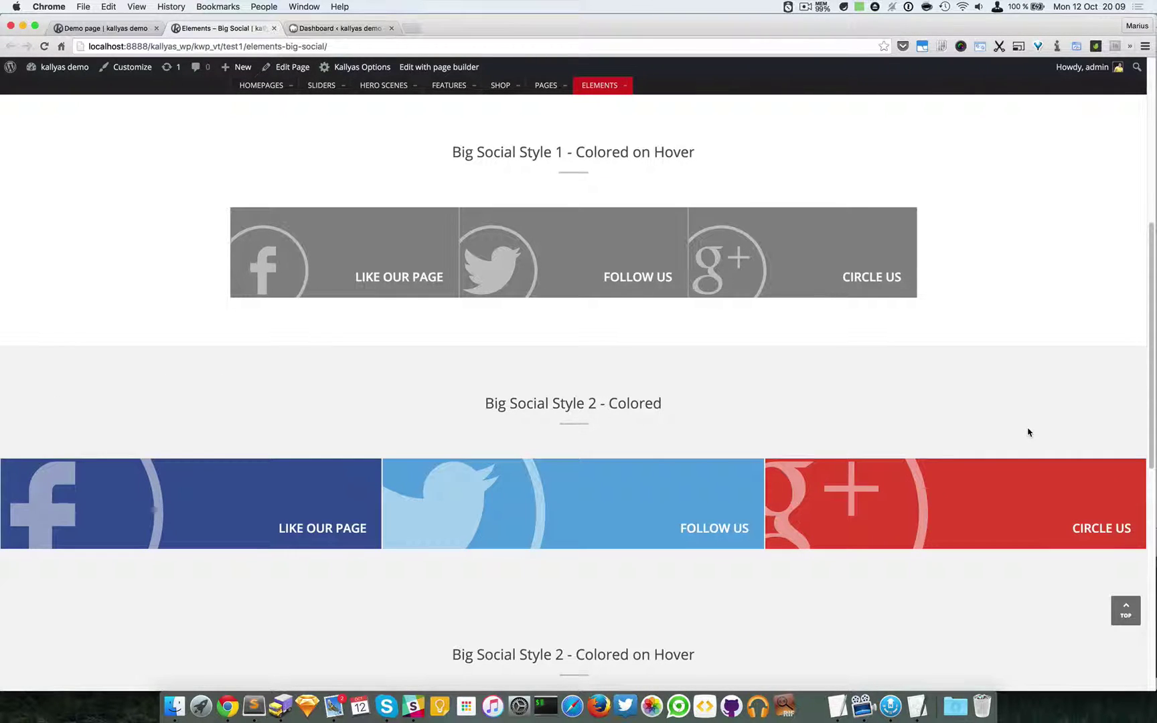
scroll(757, 401, "down", 2)
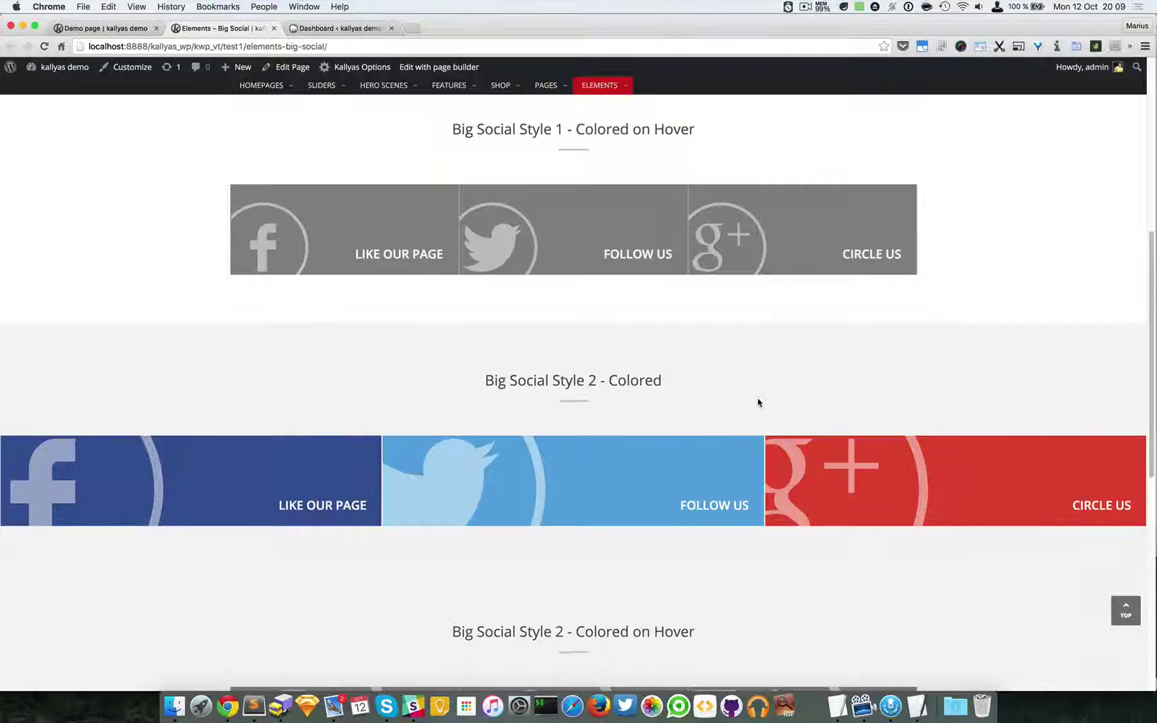
scroll(989, 535, "down", 2)
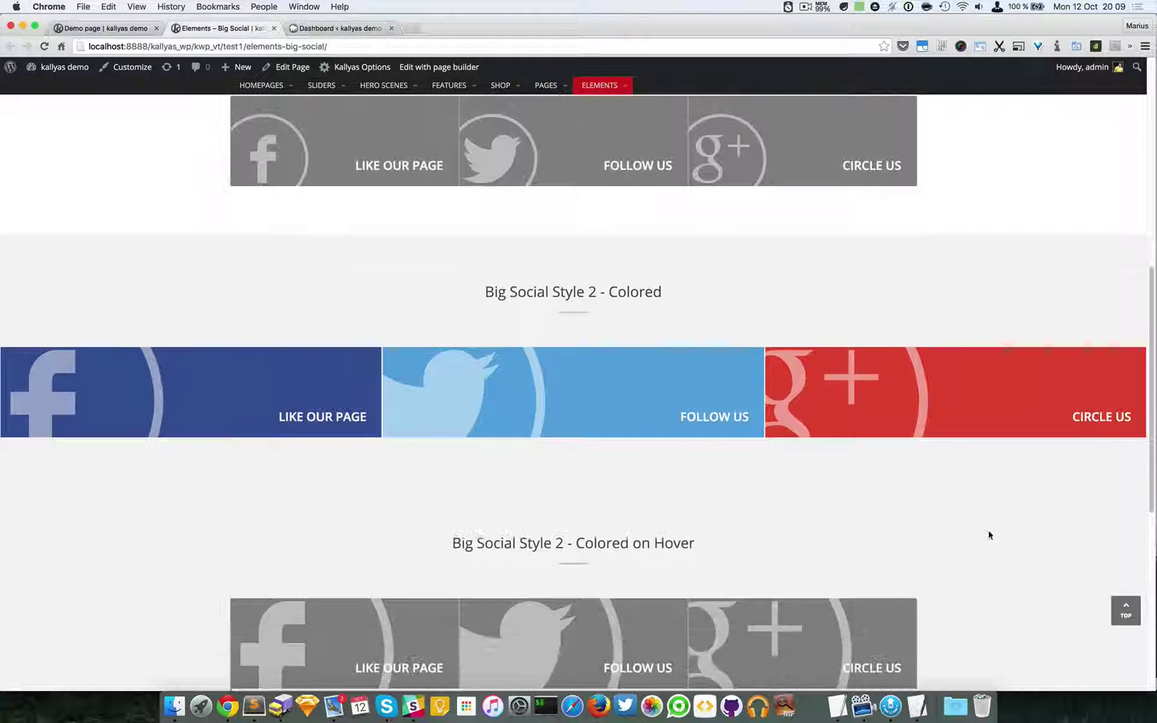
scroll(988, 535, "down", 2)
scroll(277, 548, "down", 3)
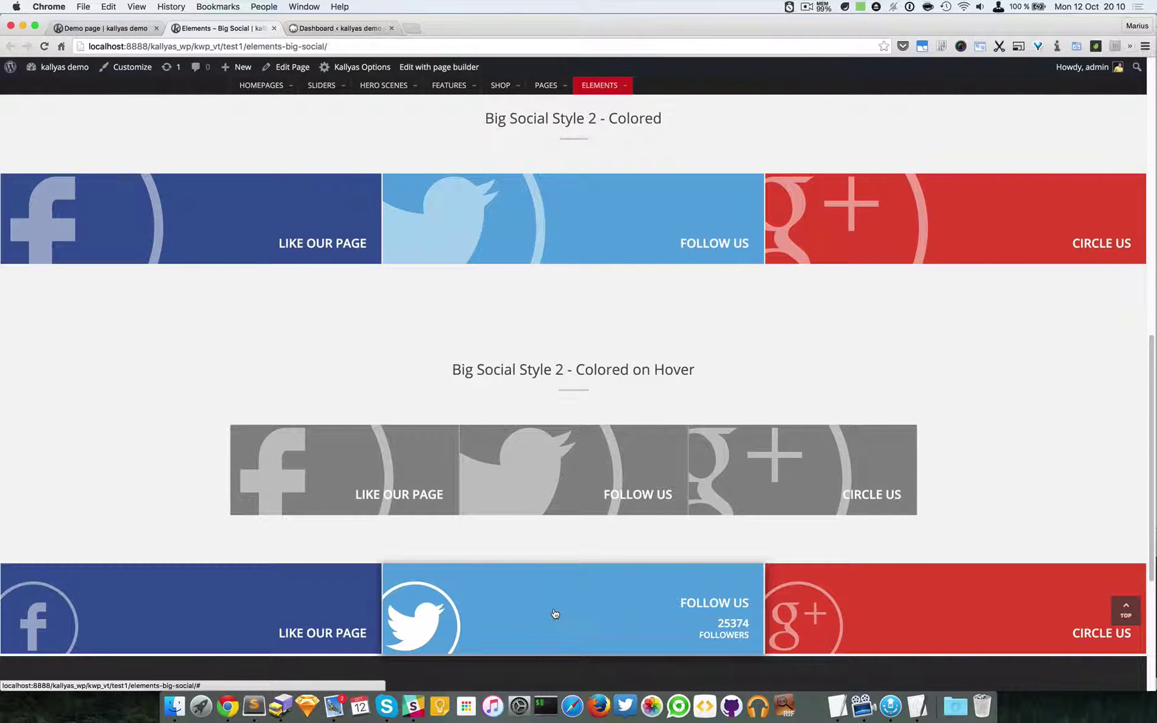
scroll(710, 603, "up", 3)
scroll(783, 563, "up", 5)
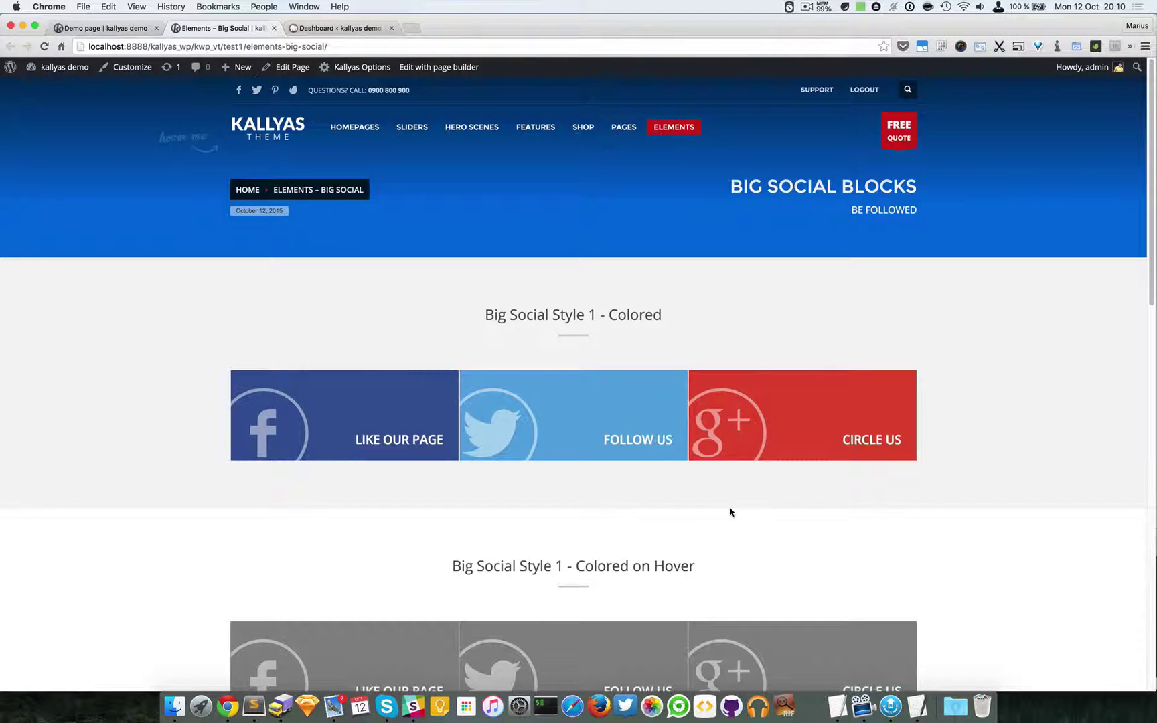
mouse_move(343, 414)
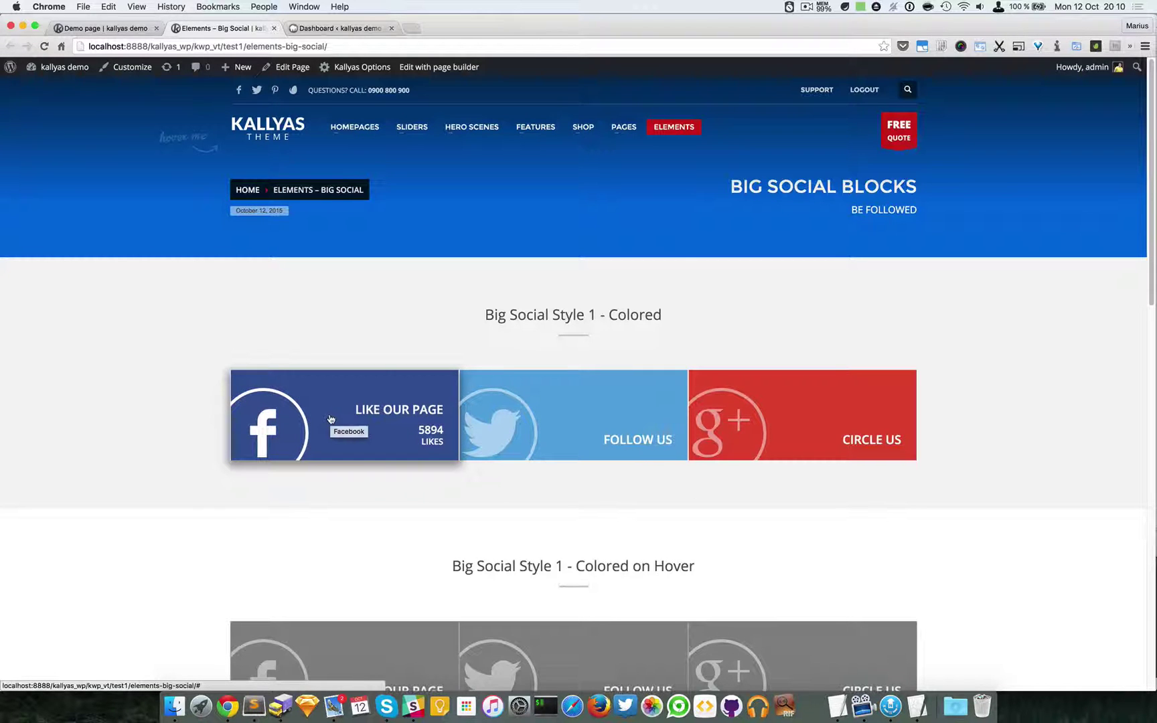
scroll(393, 416, "down", 3)
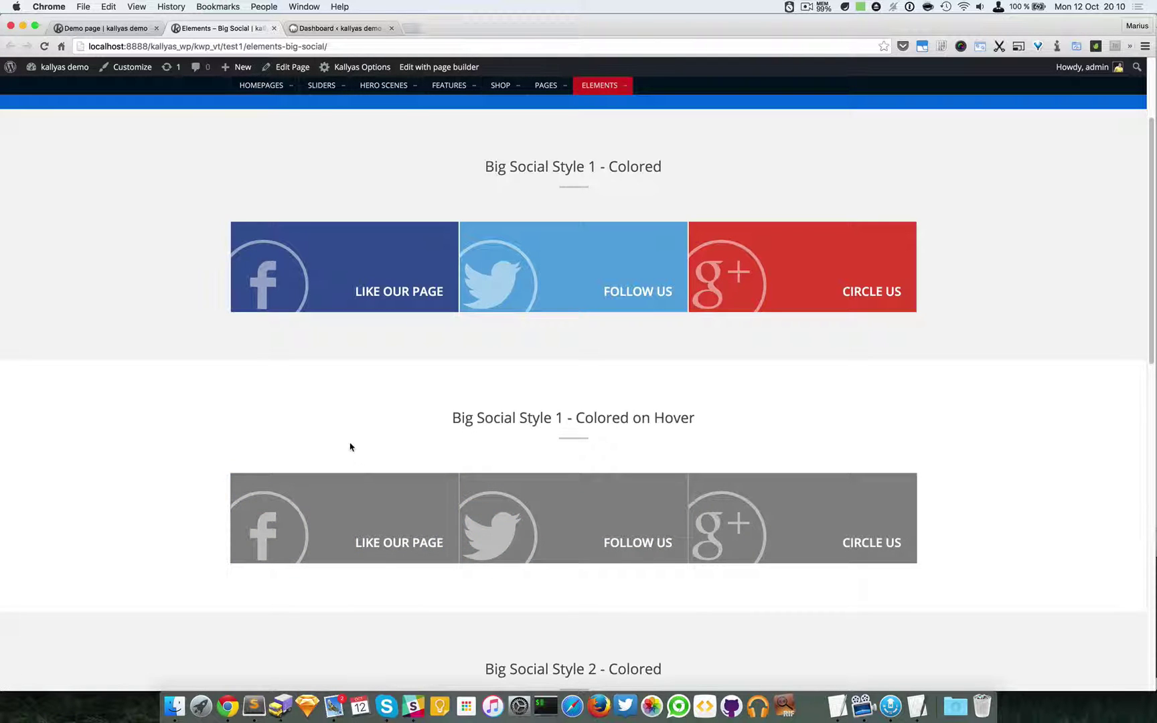
Step: Back on the demo page, search elements for 'big' and drop Big Social Blocks below the header
left_click(113, 27)
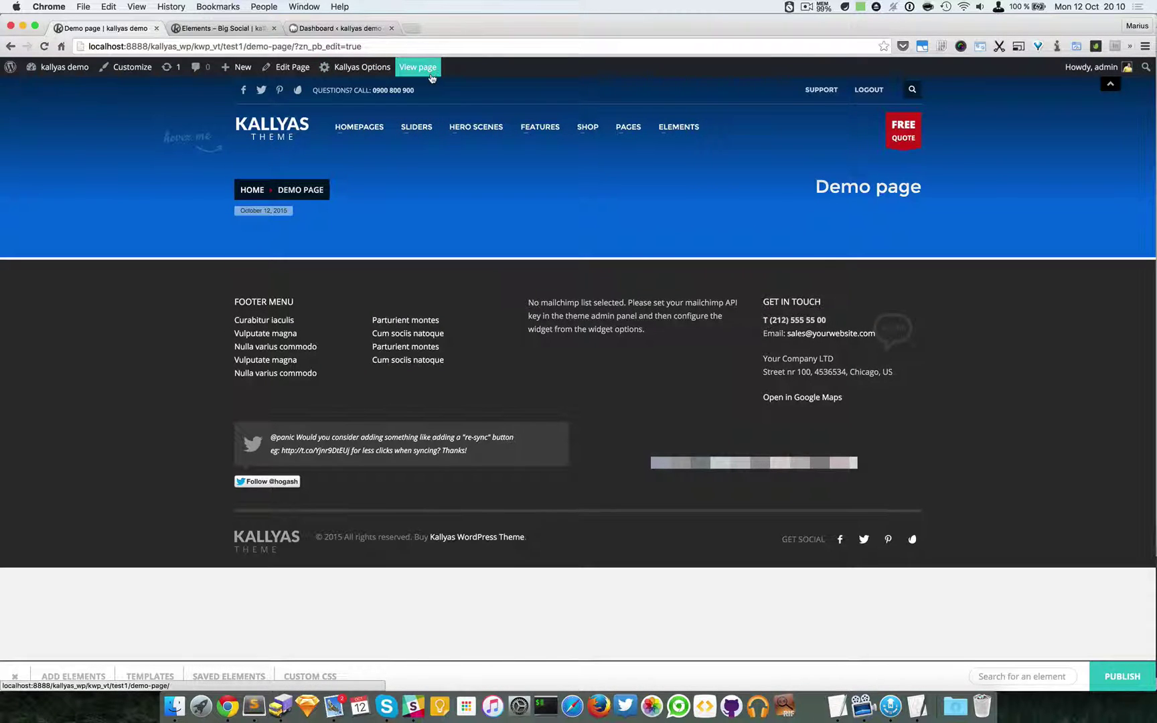
left_click(1039, 674)
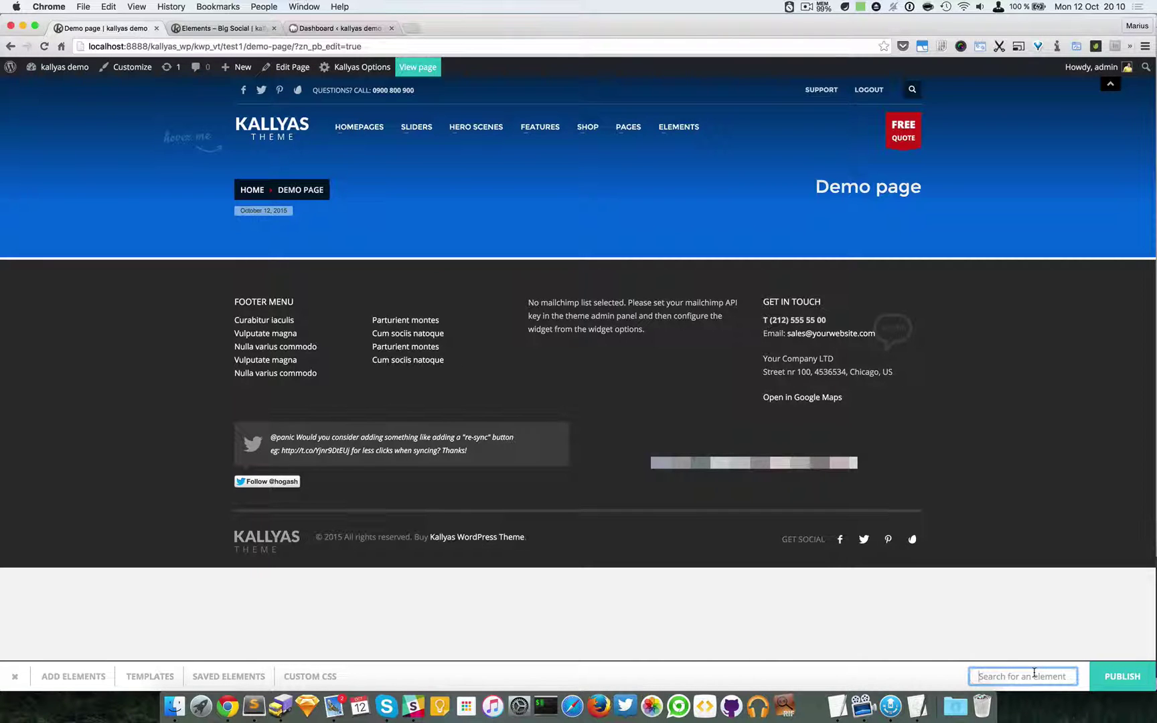
type("big")
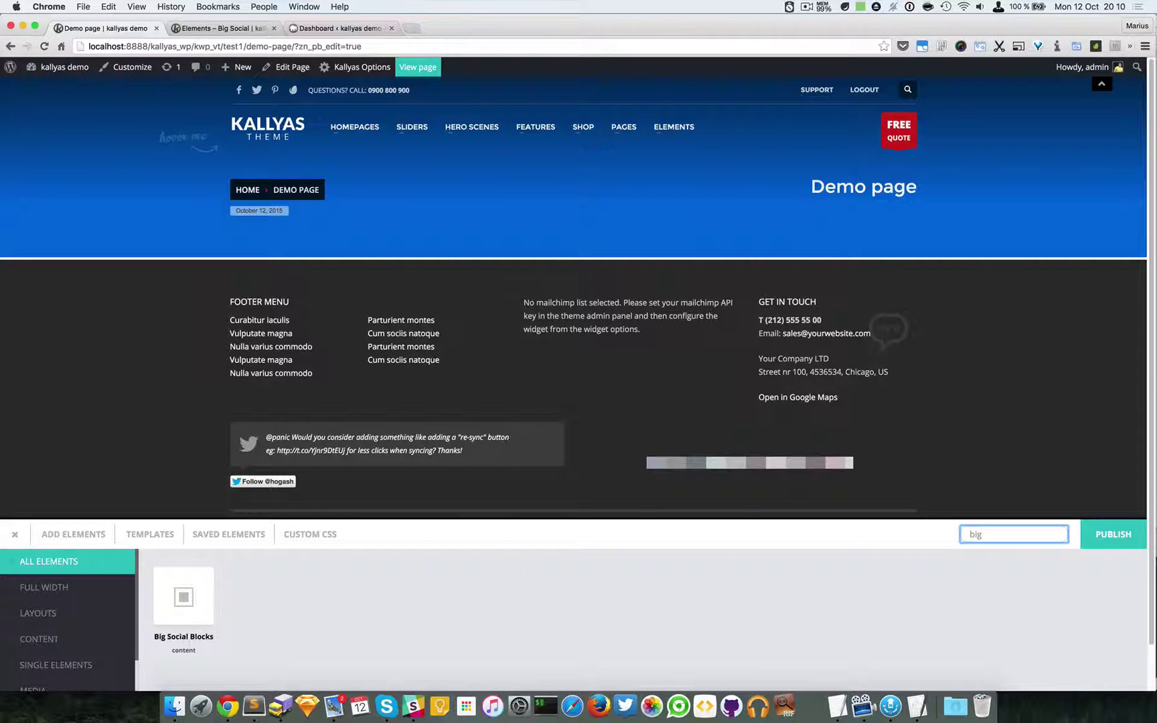
left_click_drag(184, 597, 500, 259)
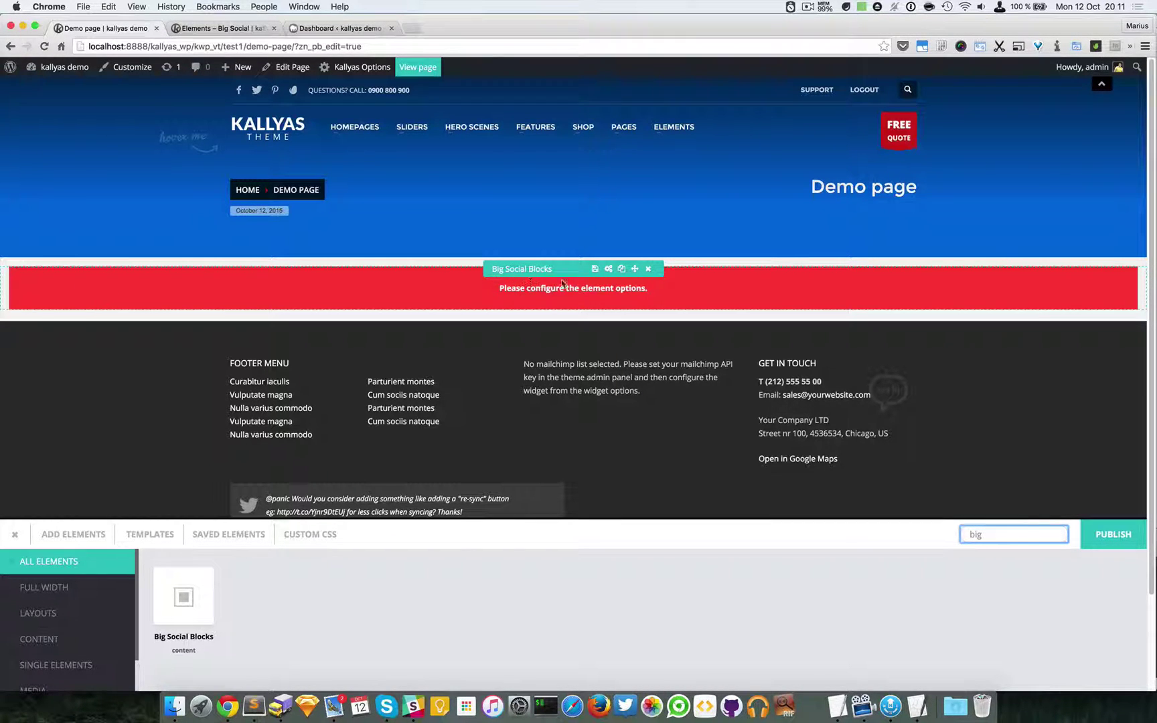
Step: Open the Big Social Blocks options and keep Style 1 with a Colored background type
left_click(608, 270)
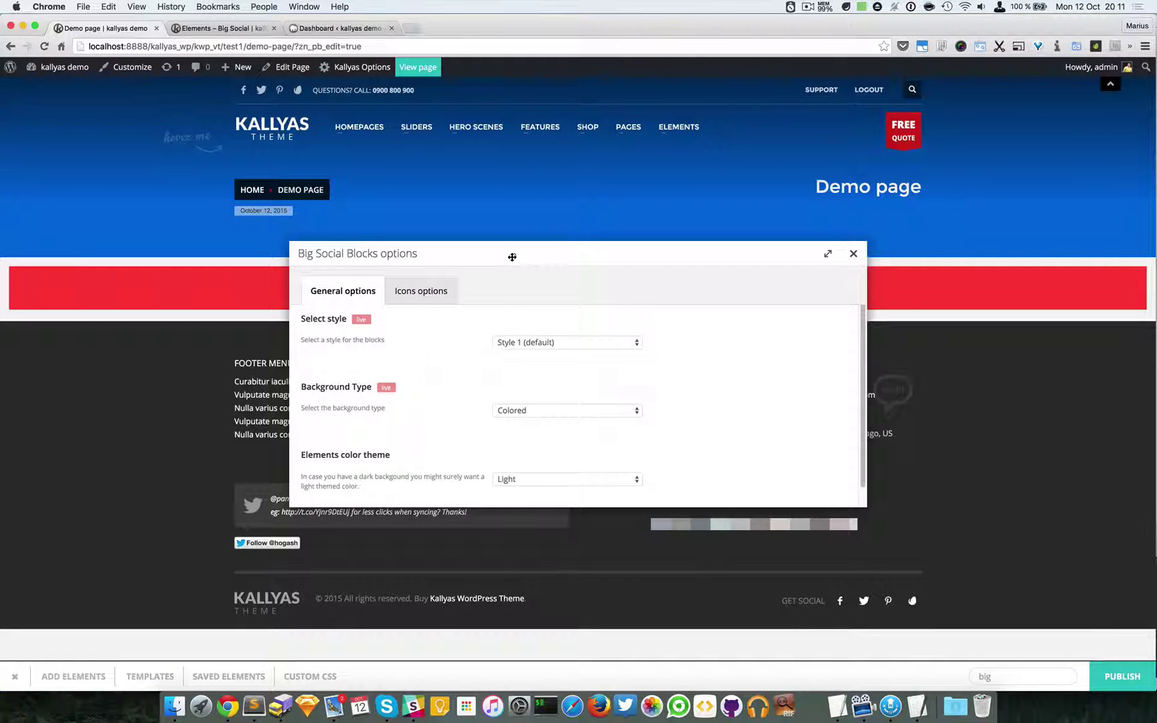
left_click_drag(509, 256, 594, 341)
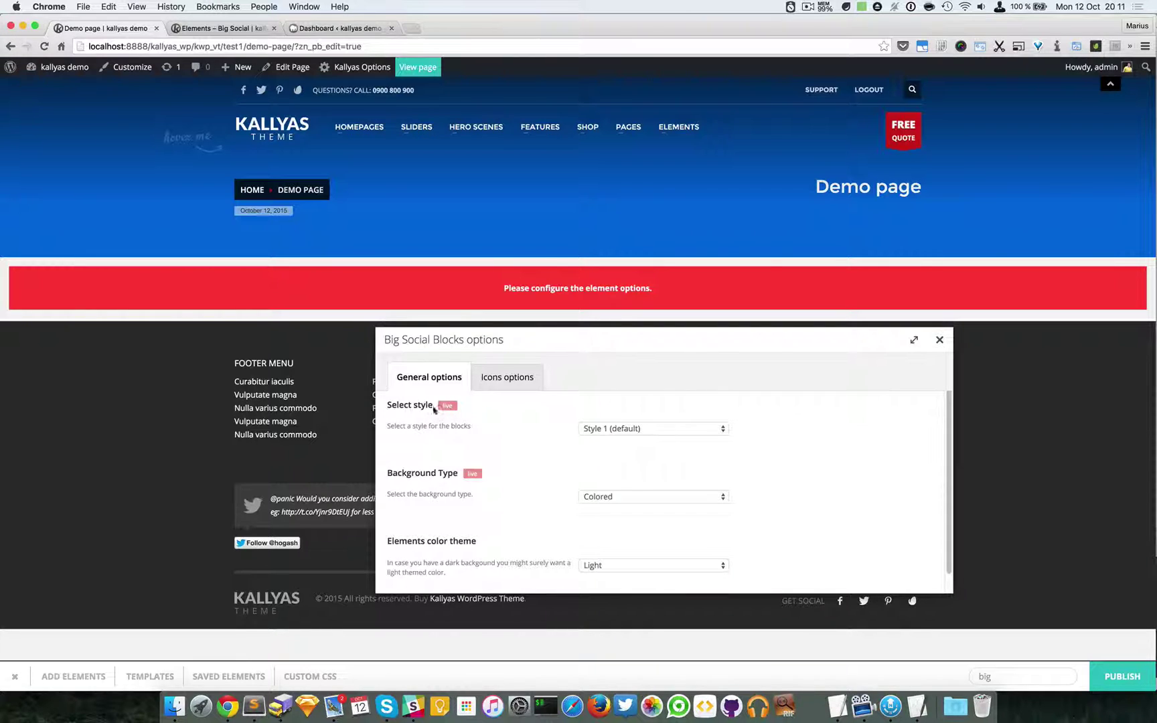
left_click(675, 429)
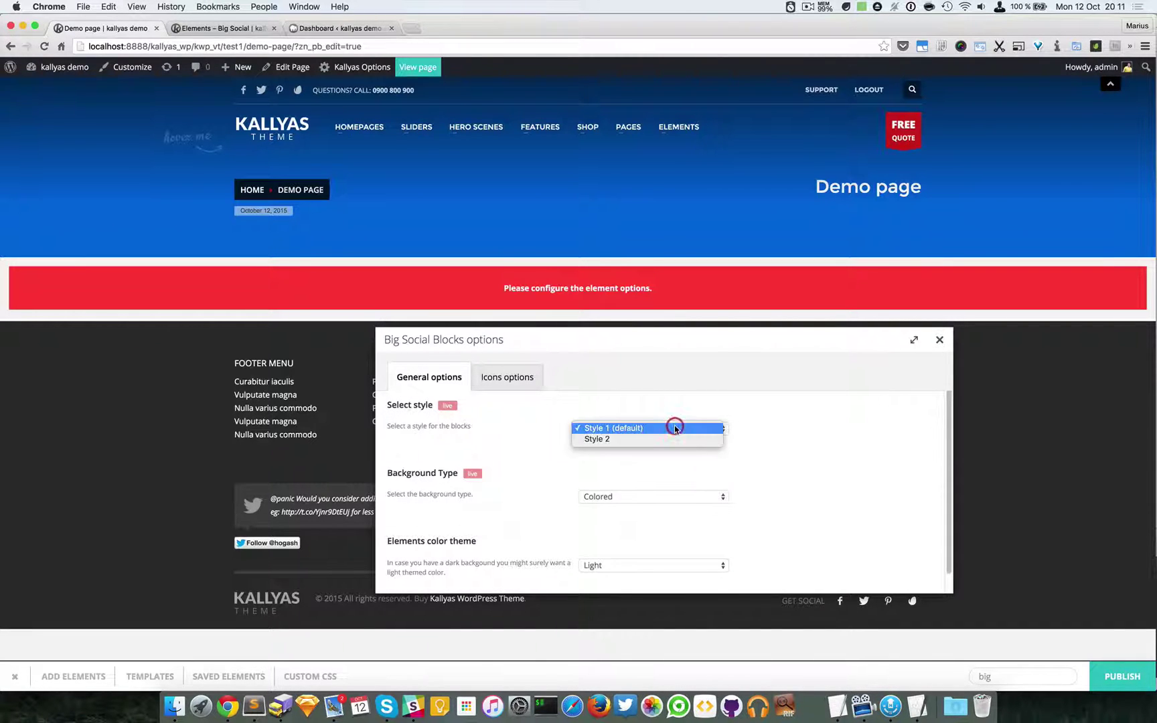
left_click(793, 434)
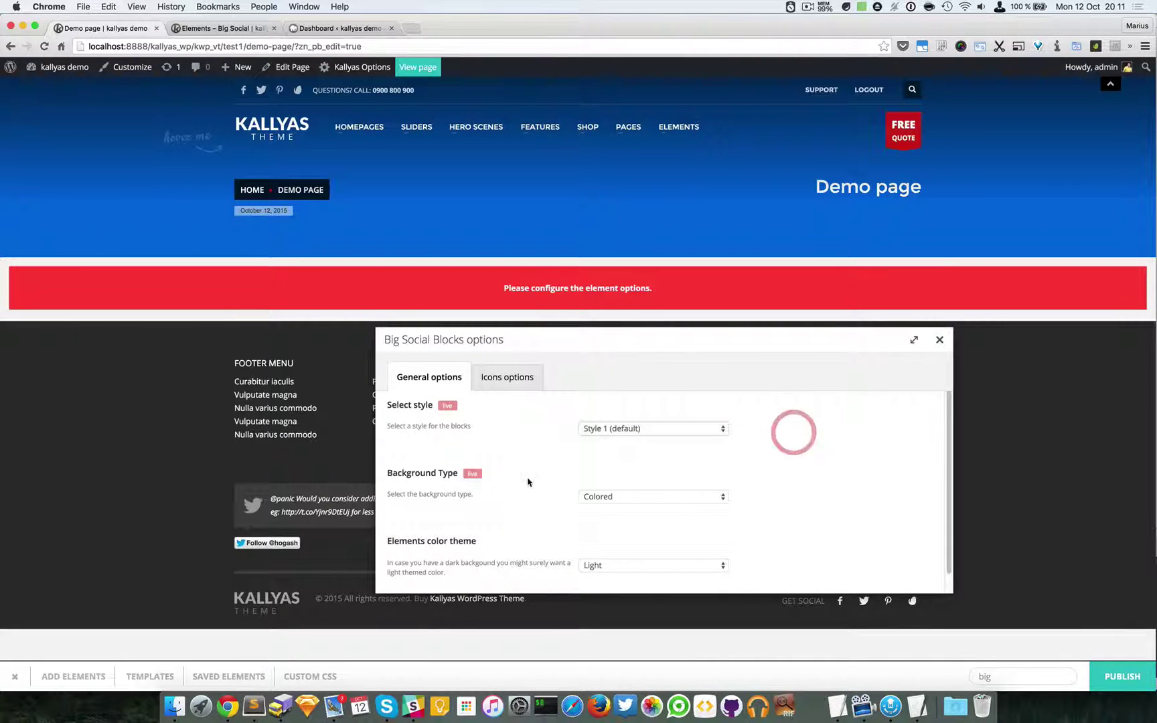
scroll(509, 515, "down", 1)
scroll(508, 515, "down", 1)
left_click(620, 480)
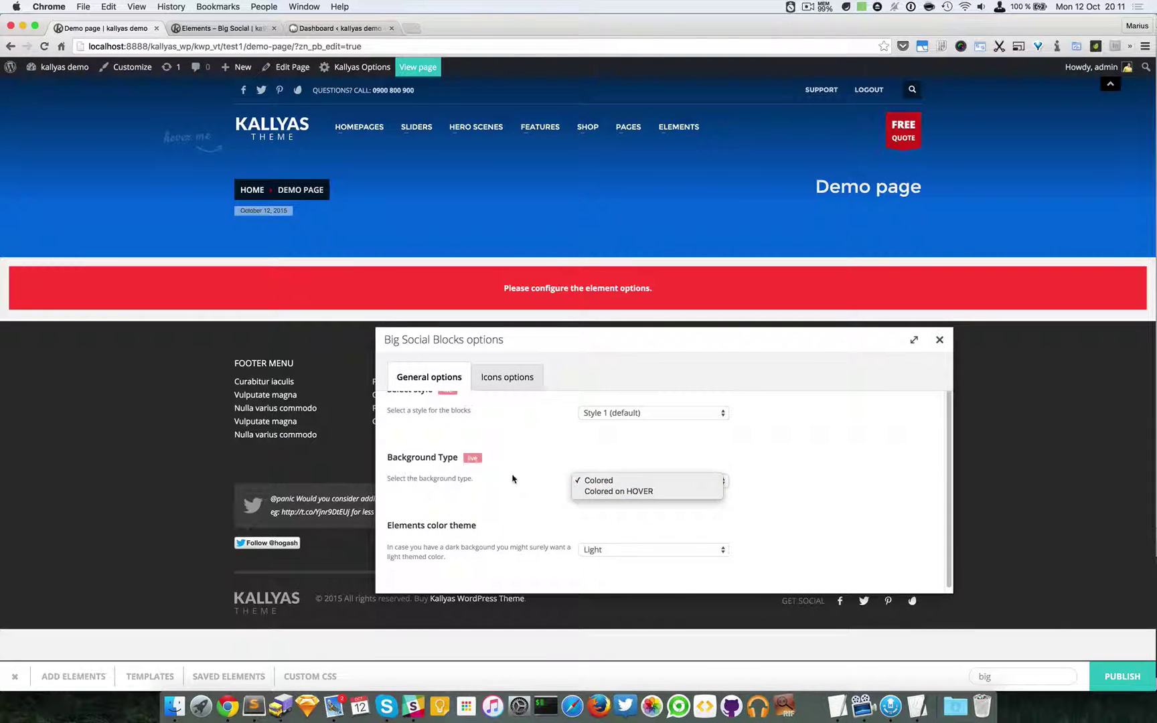
left_click(469, 471)
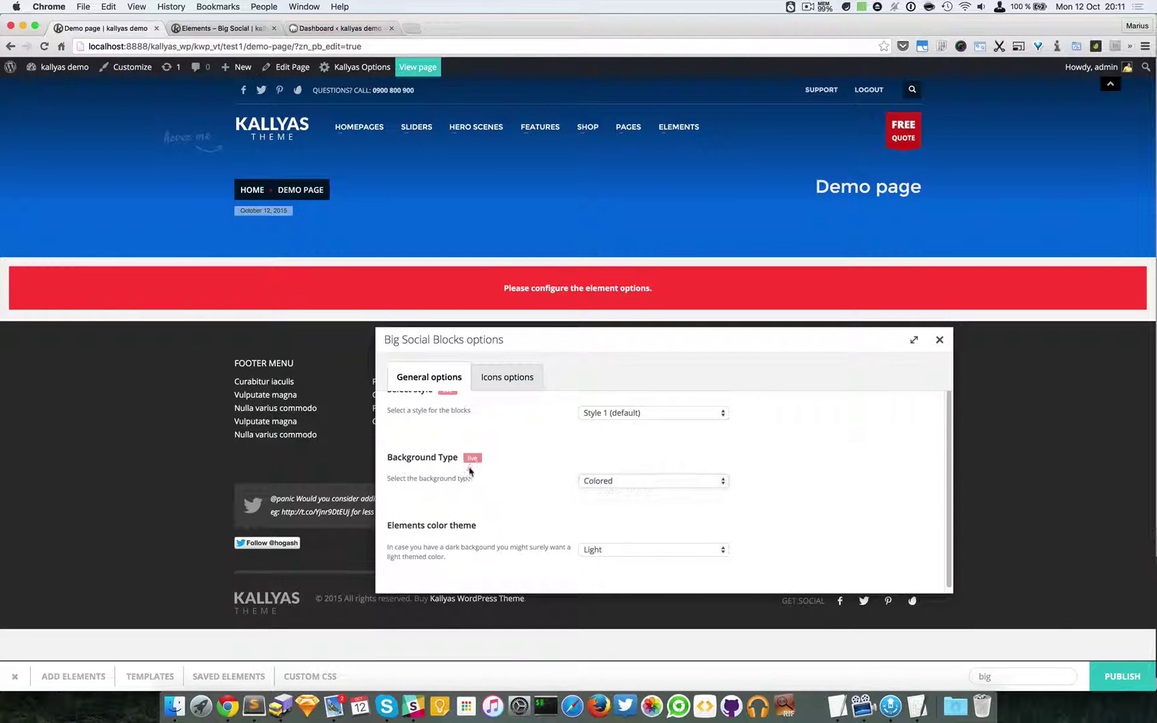
left_click(618, 479)
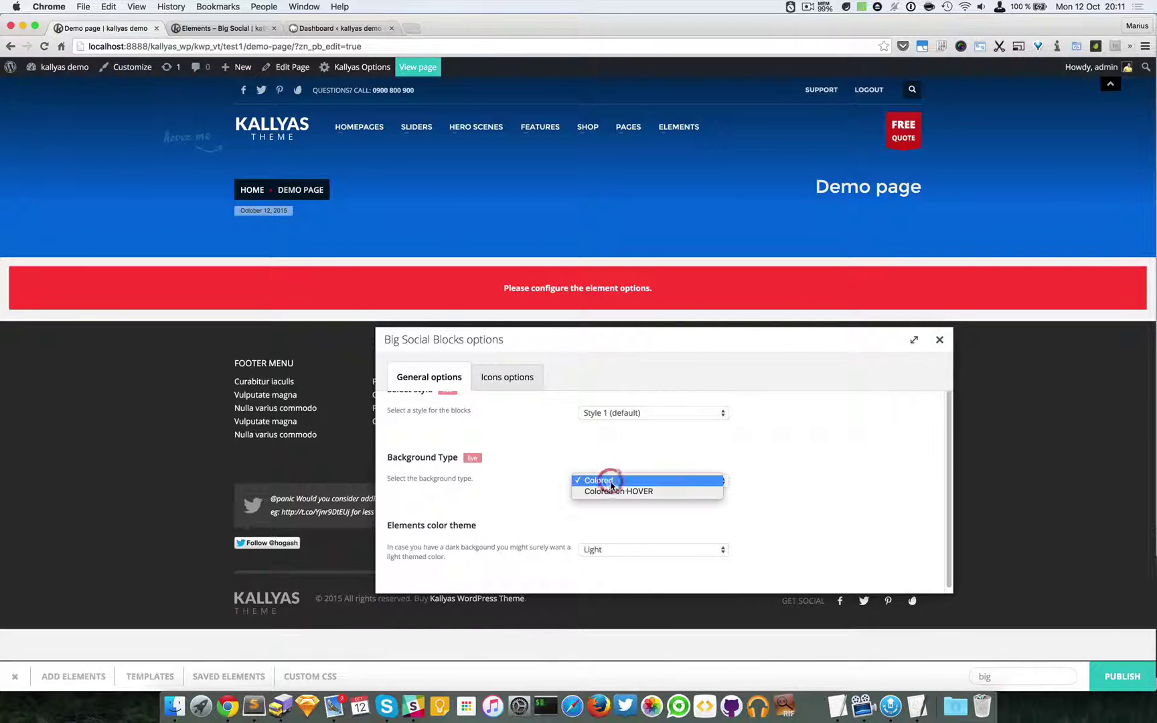
left_click(759, 493)
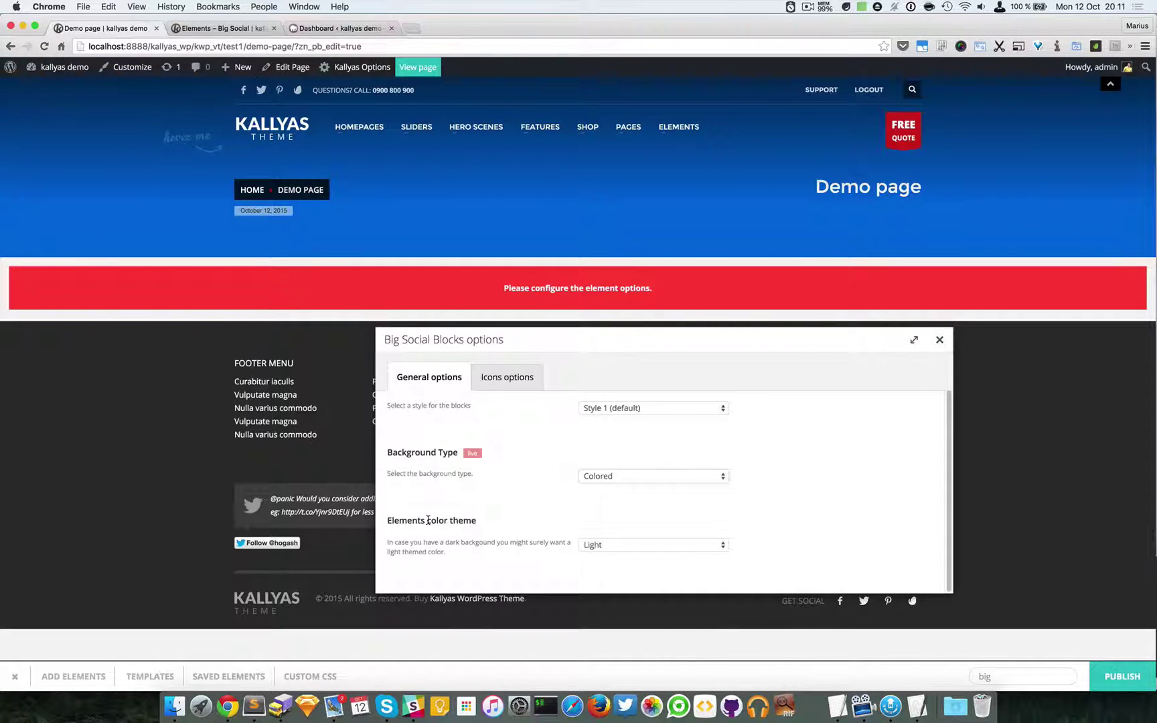
Step: Add an icon block and give it the Vimeo icon
left_click(513, 376)
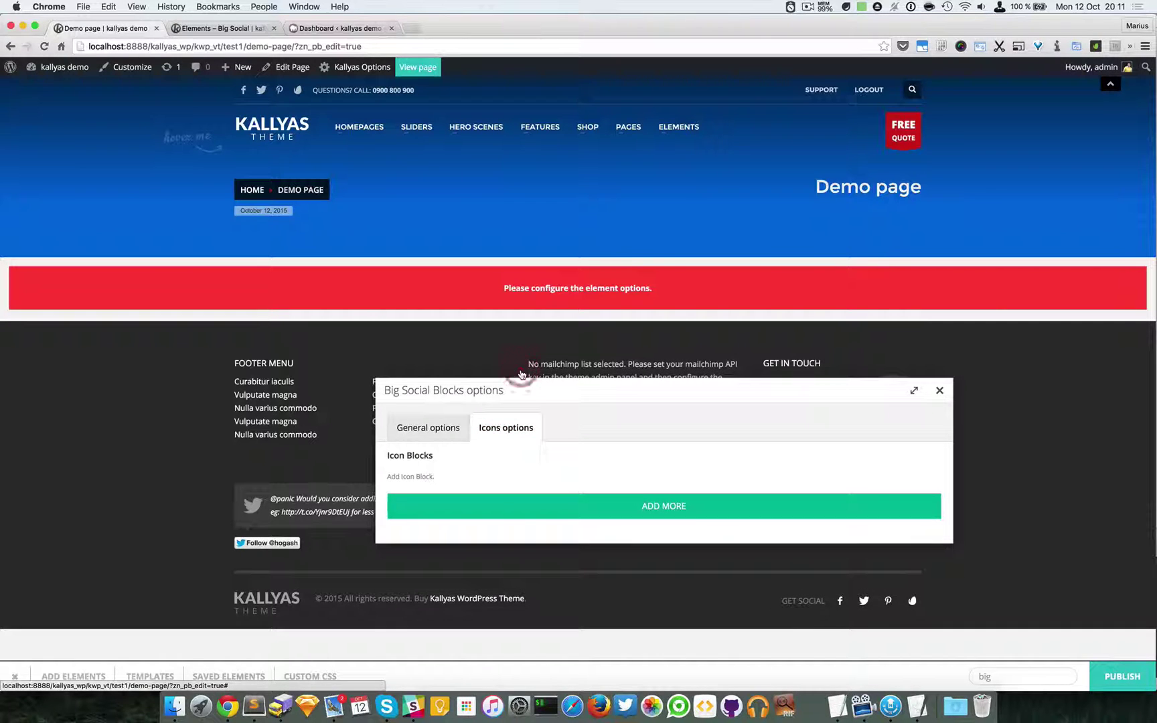
left_click(673, 507)
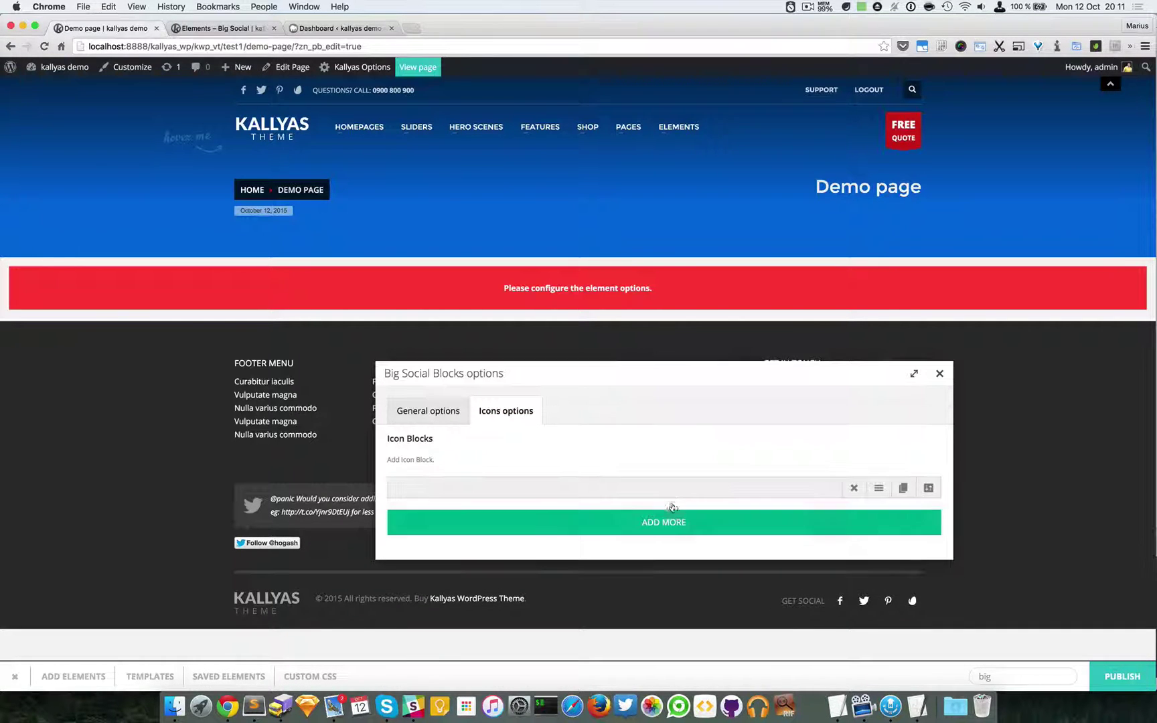
left_click(928, 488)
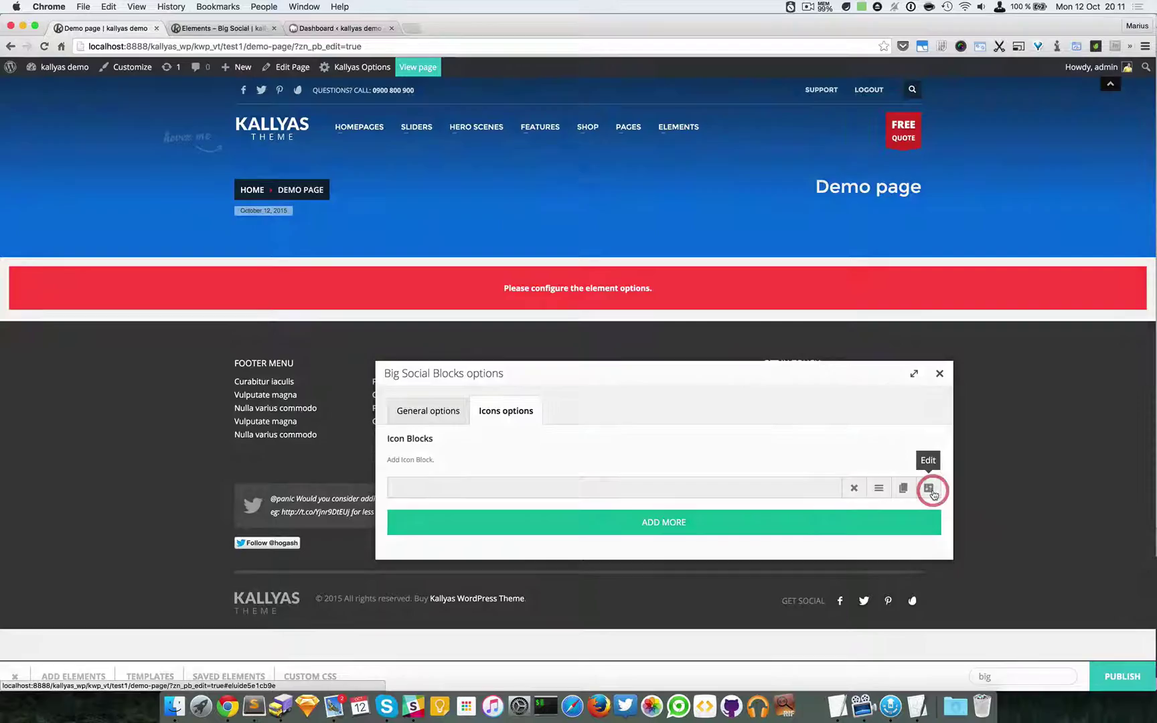
scroll(847, 349, "down", 3)
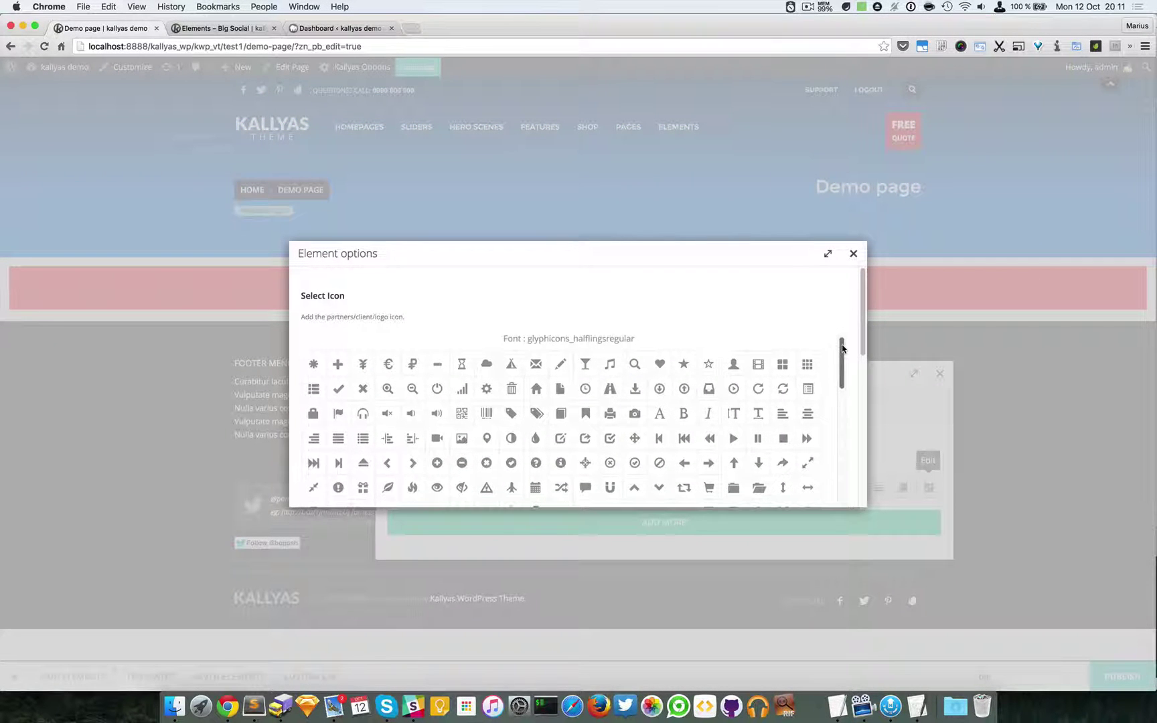
left_click_drag(843, 284, 841, 379)
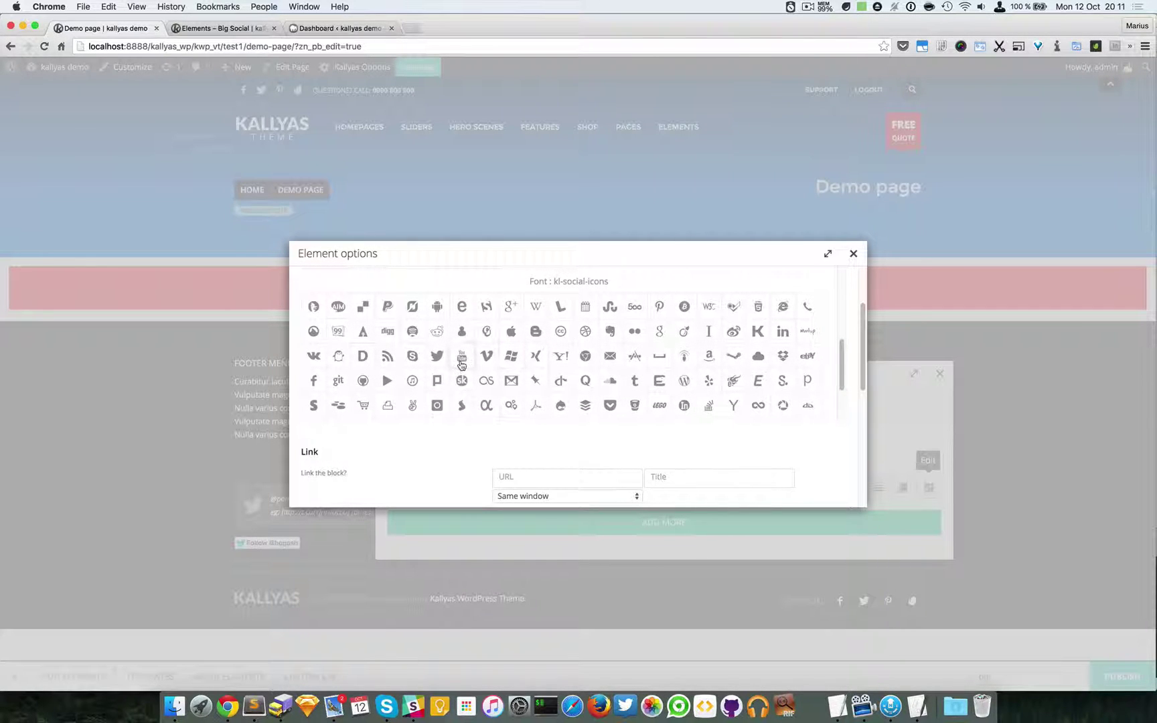
left_click(487, 356)
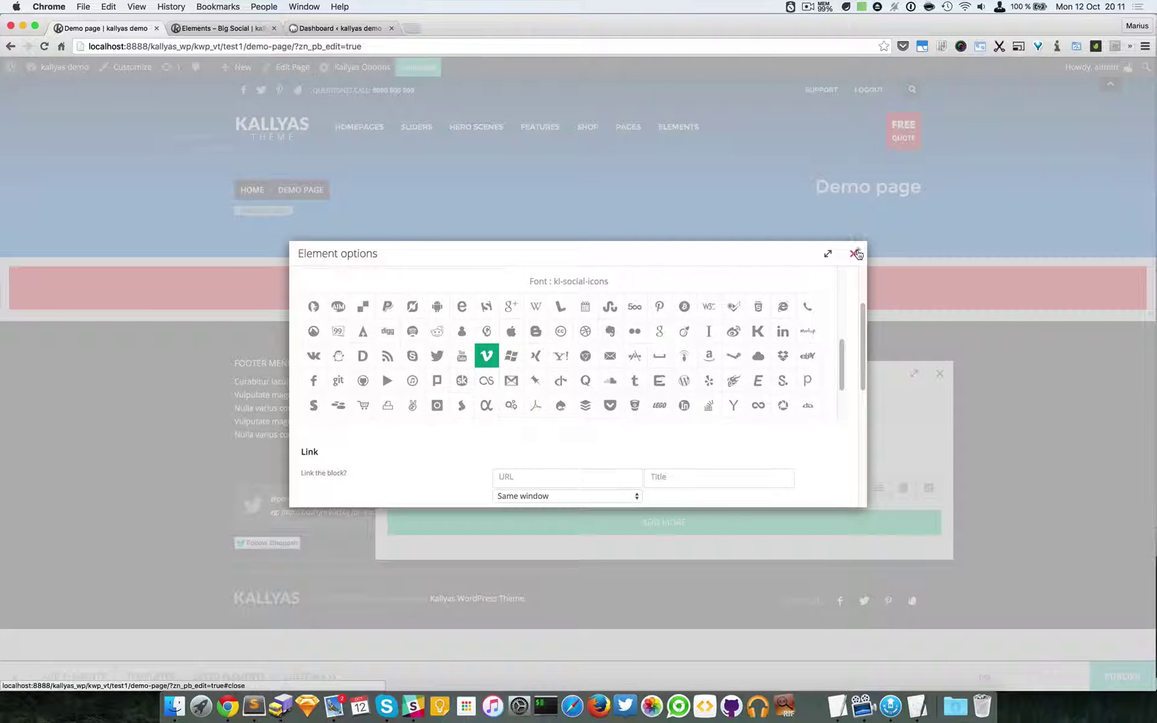
left_click(855, 254)
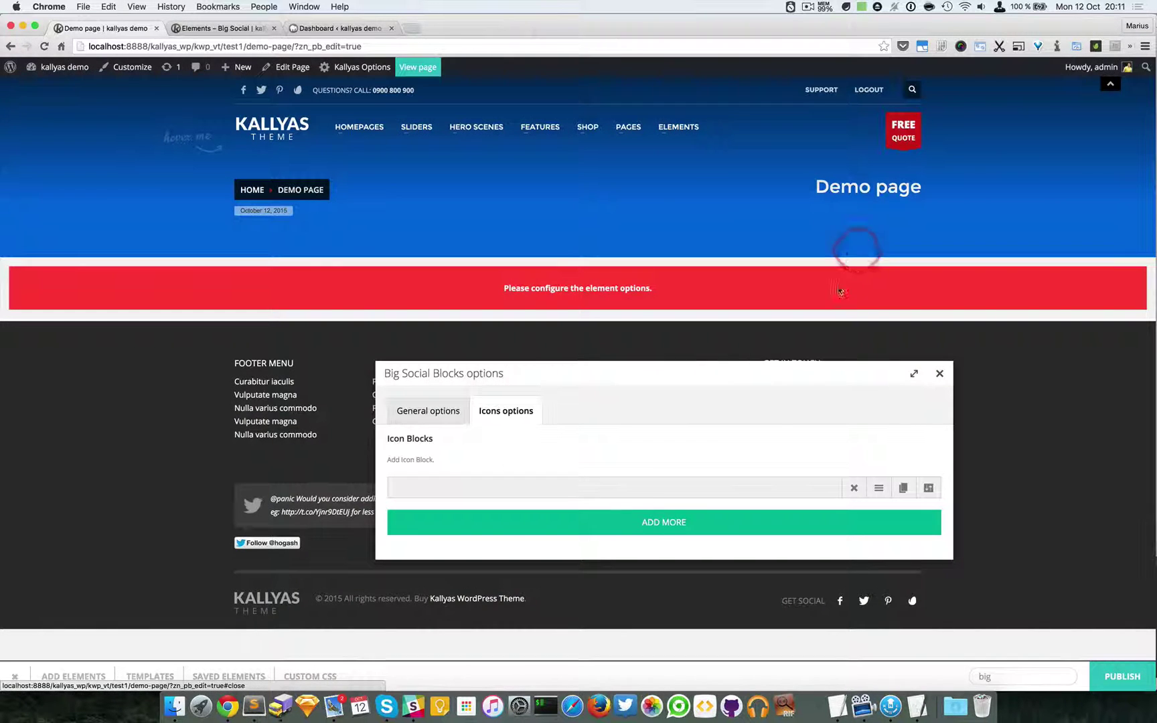
Step: Clone the Vimeo block, switch the copy to another social icon, and clone again
left_click(904, 488)
left_click(929, 500)
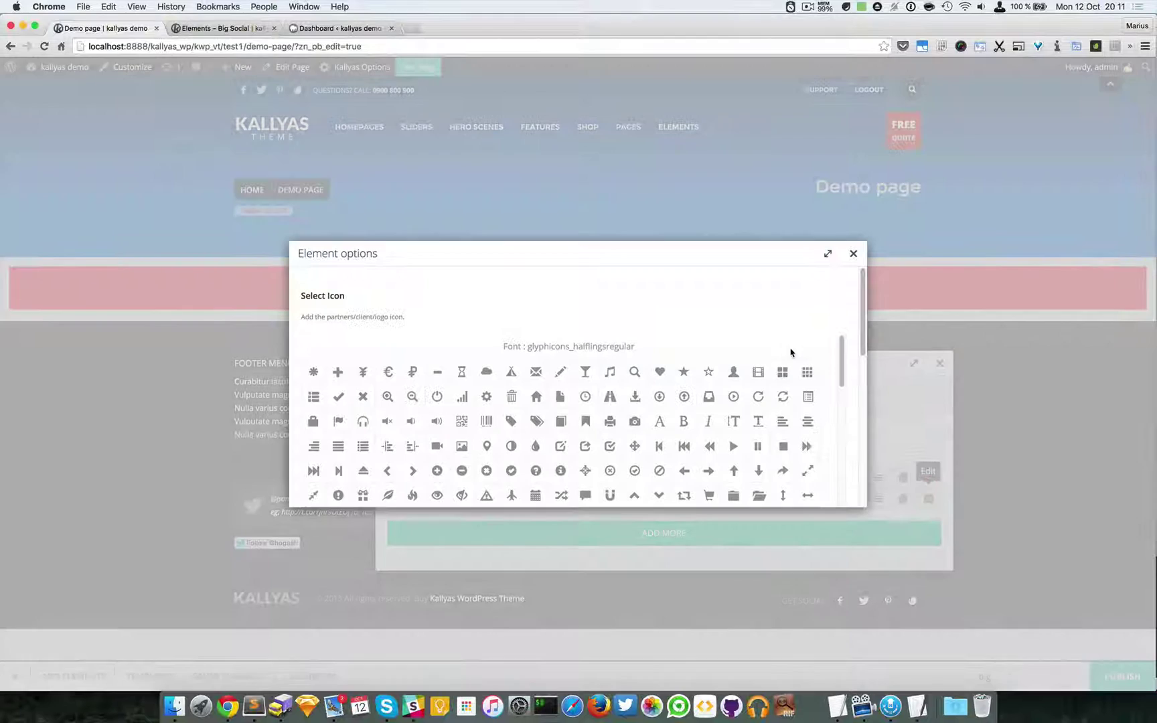
scroll(791, 358, "down", 5)
scroll(789, 381, "down", 10)
scroll(787, 398, "down", 10)
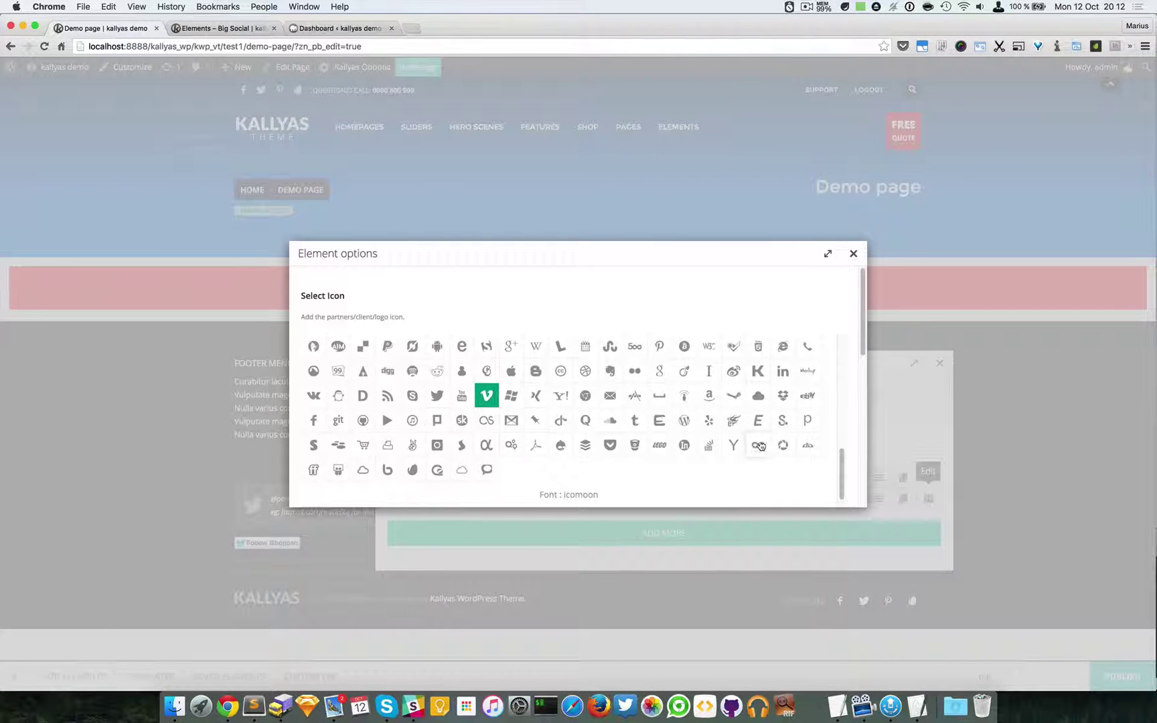
left_click(783, 446)
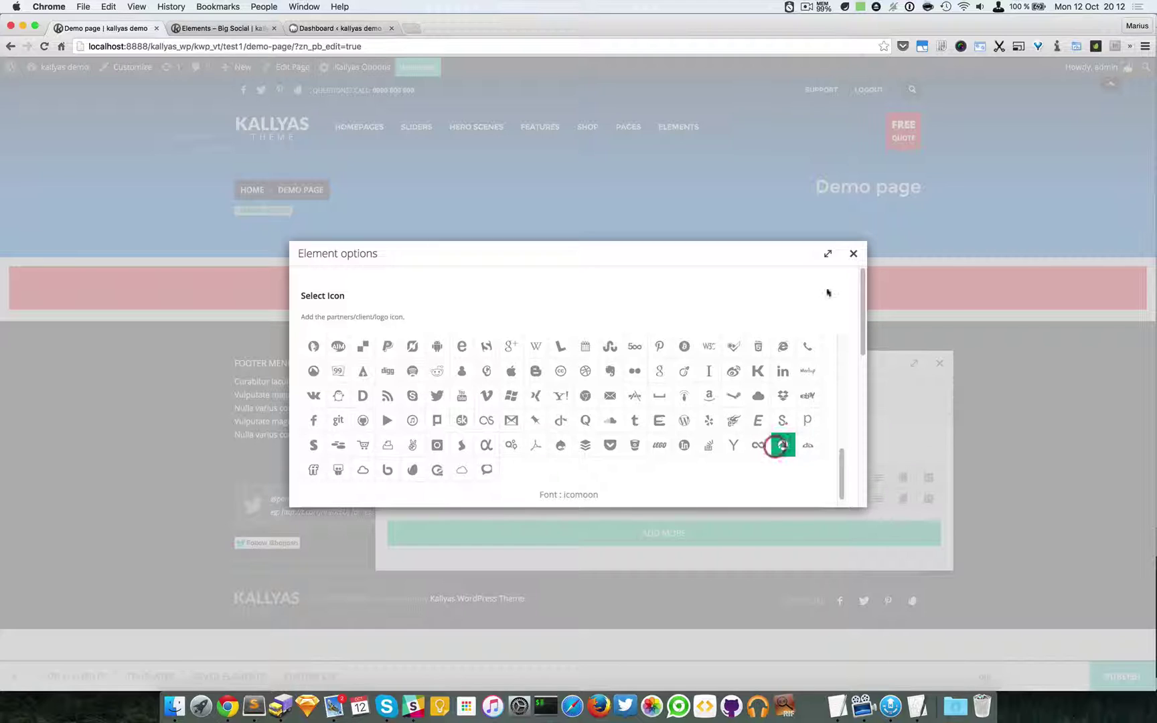
left_click(851, 253)
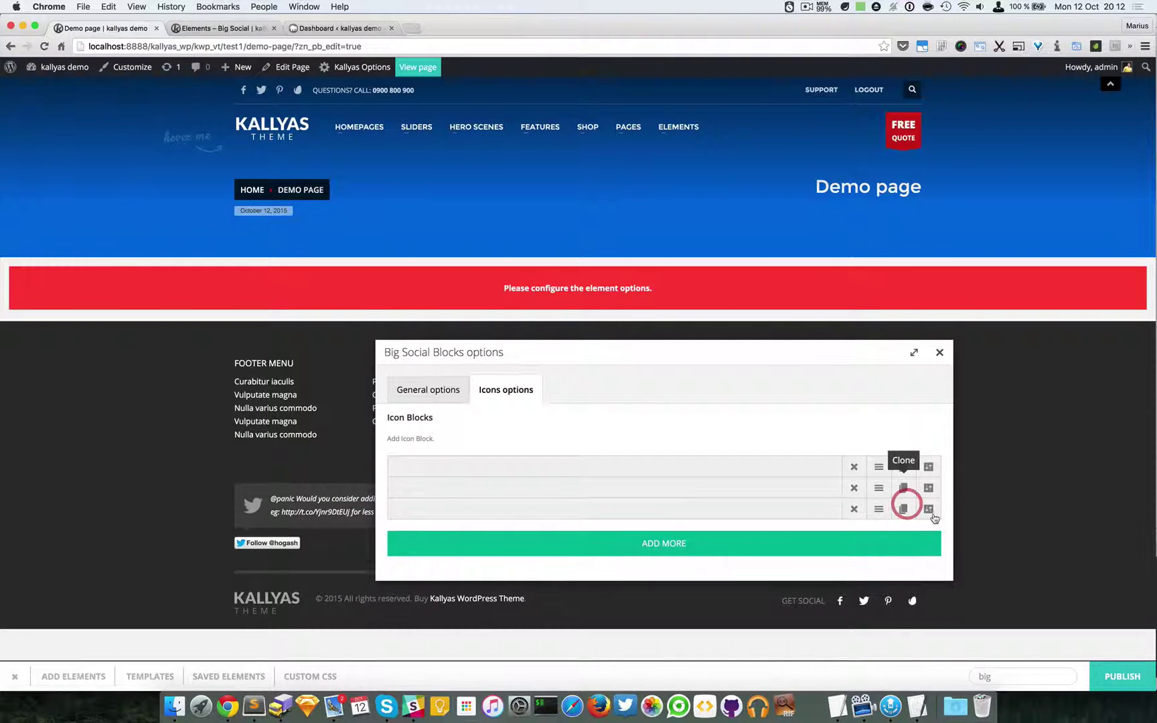
left_click(929, 508)
scroll(528, 417, "down", 5)
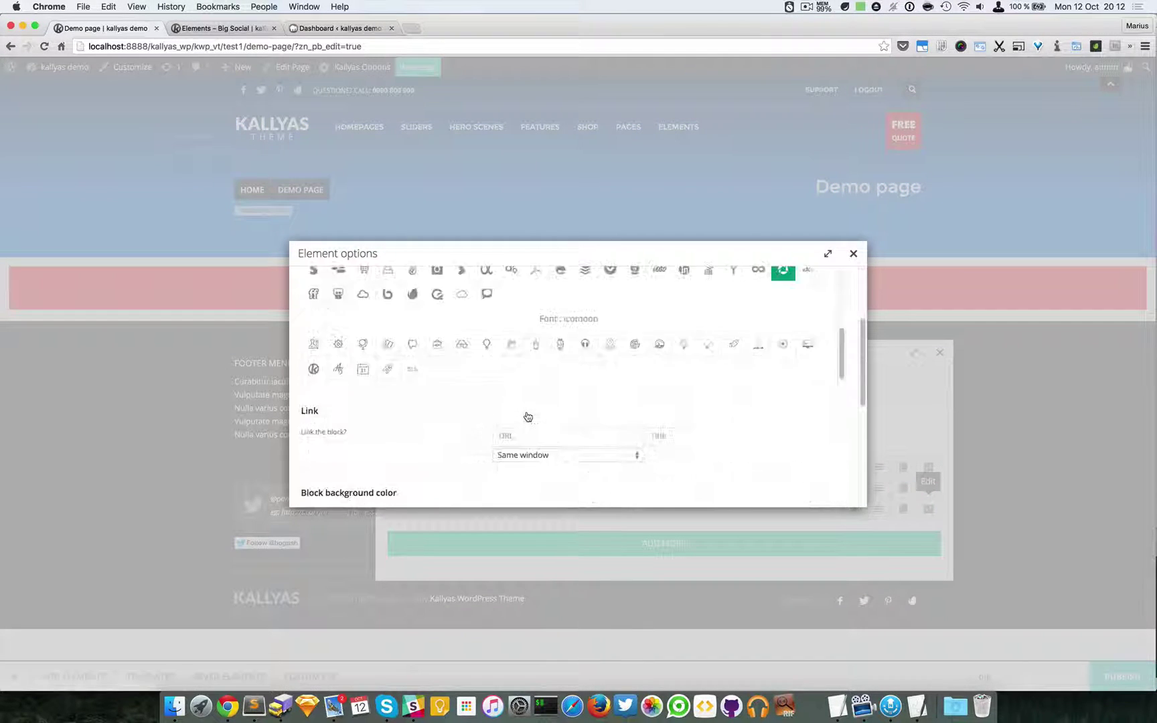
scroll(528, 416, "down", 3)
scroll(506, 401, "up", 3)
scroll(453, 397, "up", 2)
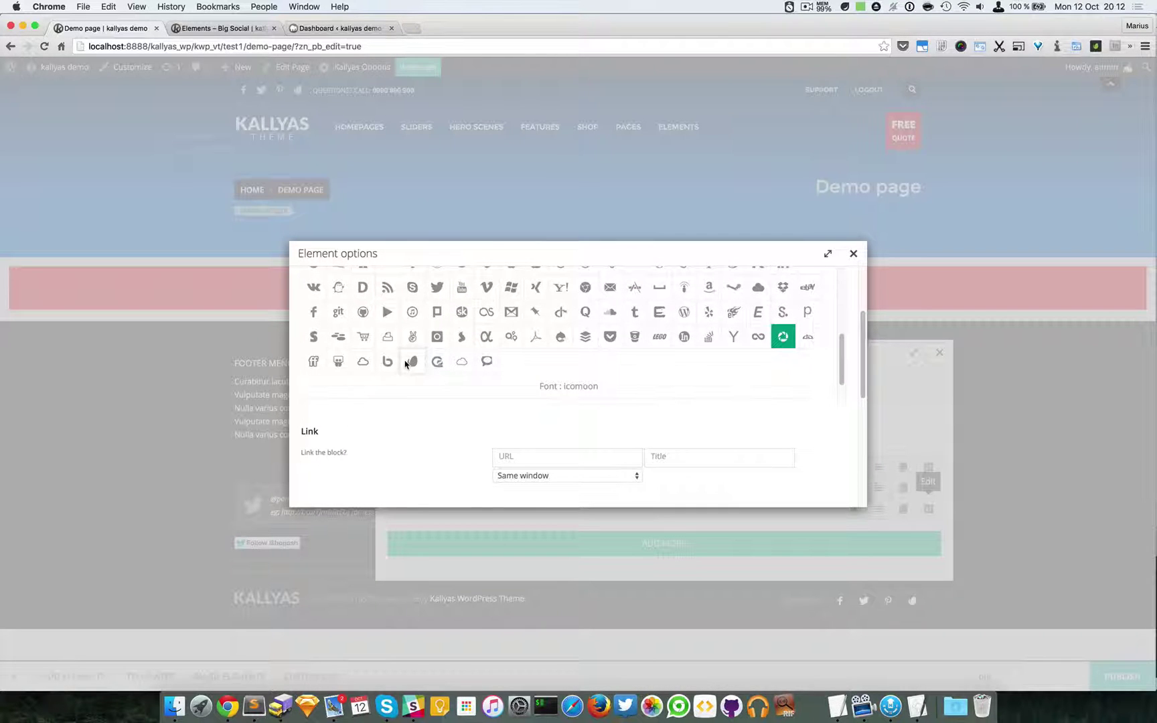
Step: Delete the second and third icon blocks, confirming each removal with YES
left_click(853, 260)
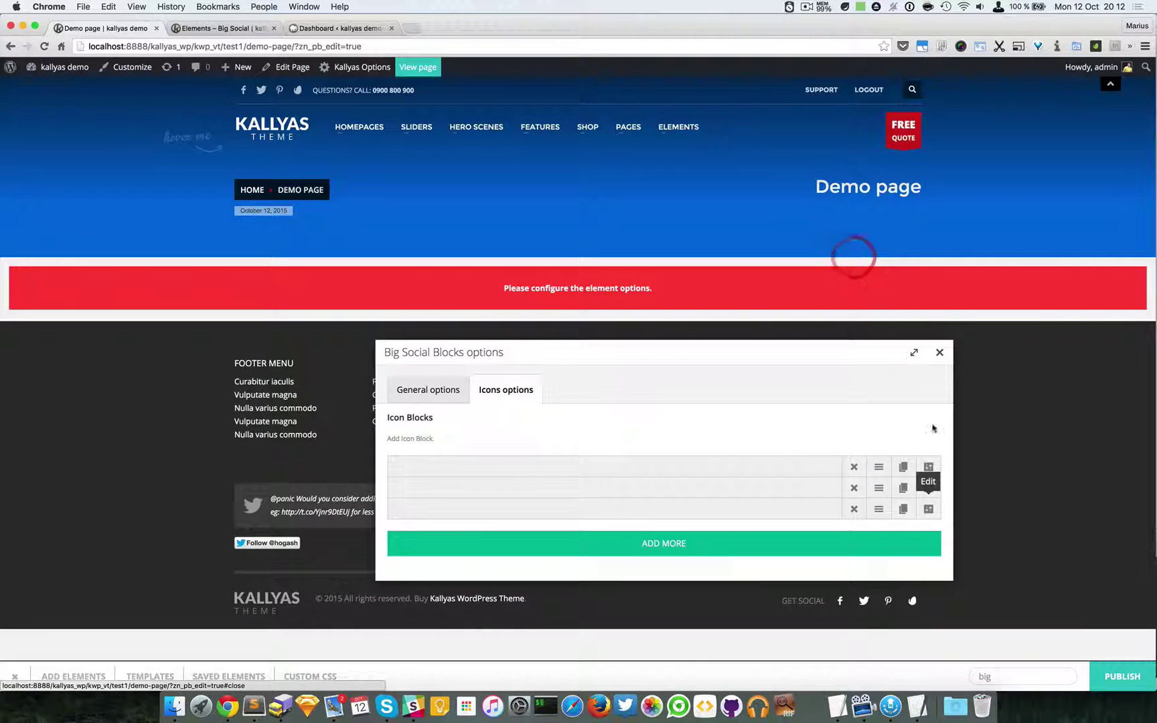
left_click(852, 509)
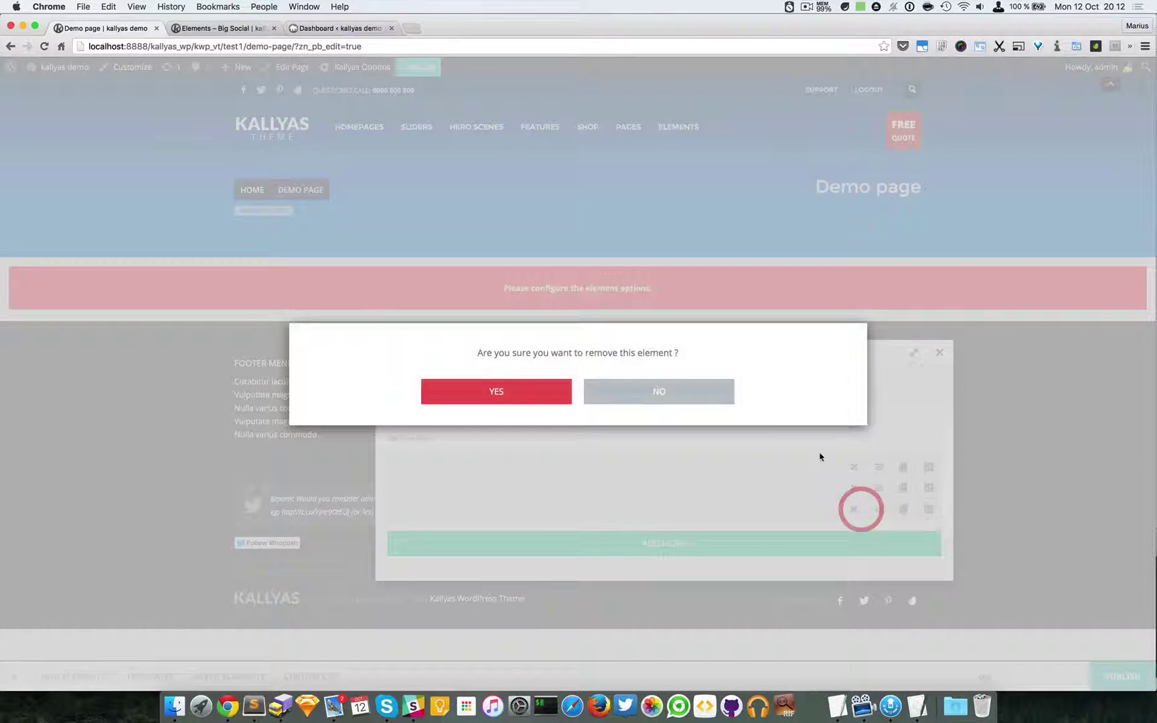
left_click(496, 390)
left_click(852, 500)
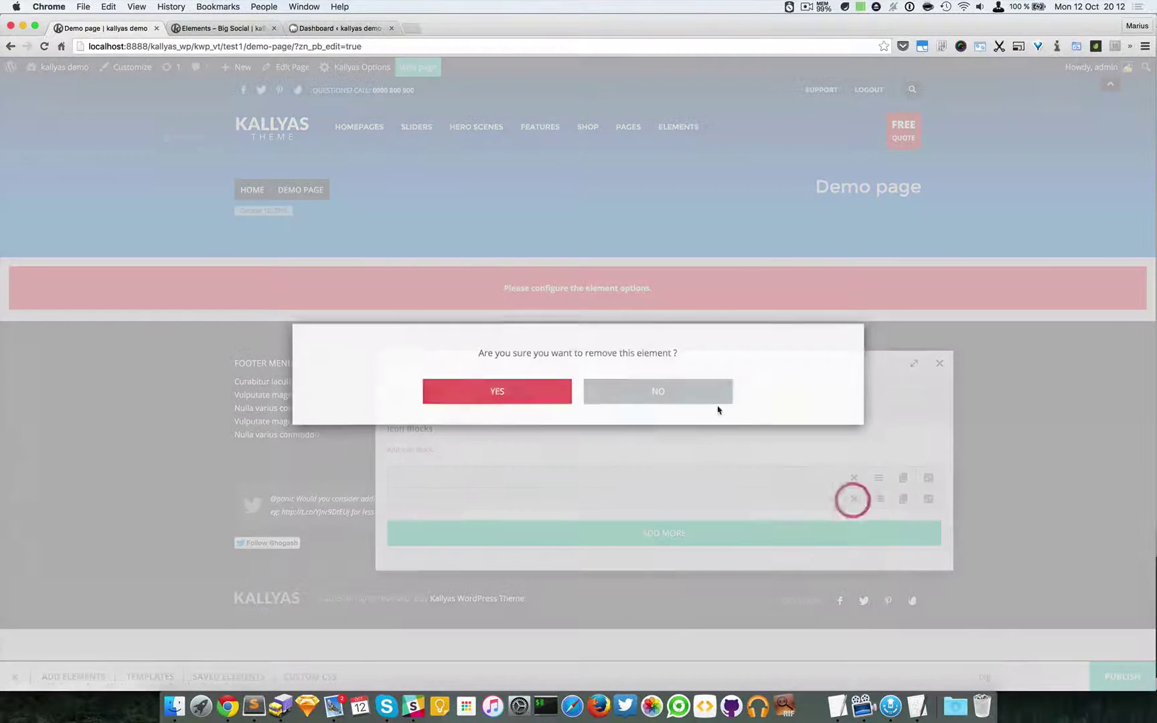
left_click(514, 391)
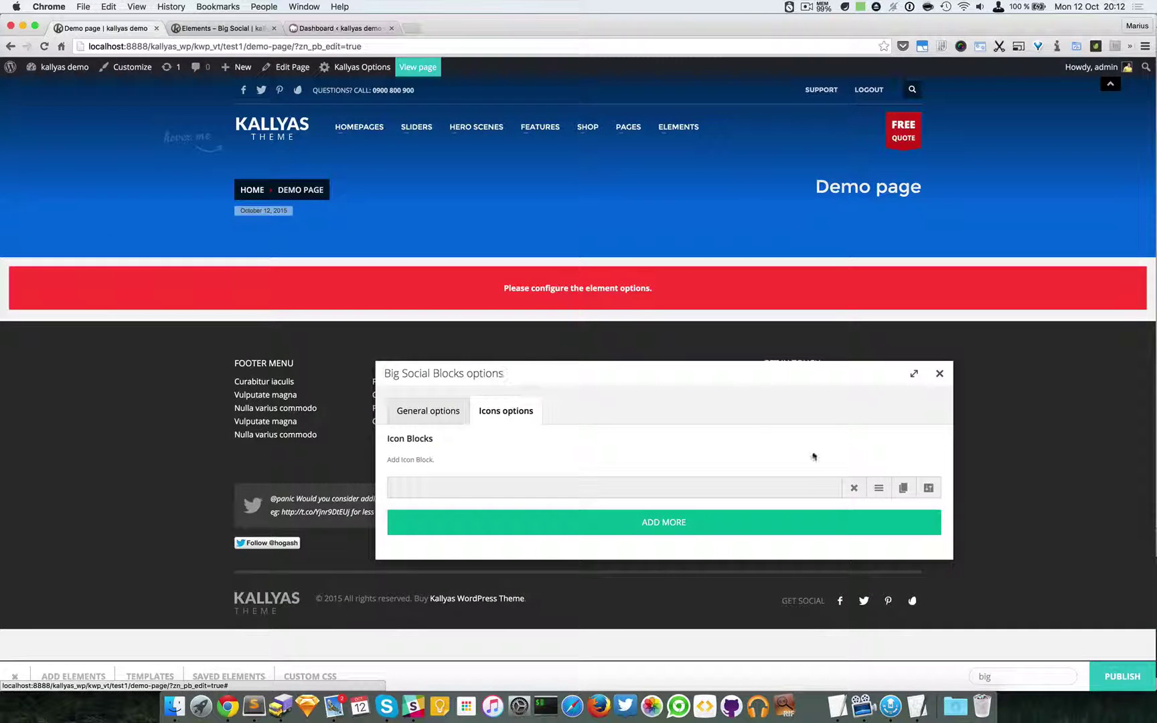
Step: Fill in the block's link address and title, opening in a new window
left_click(925, 490)
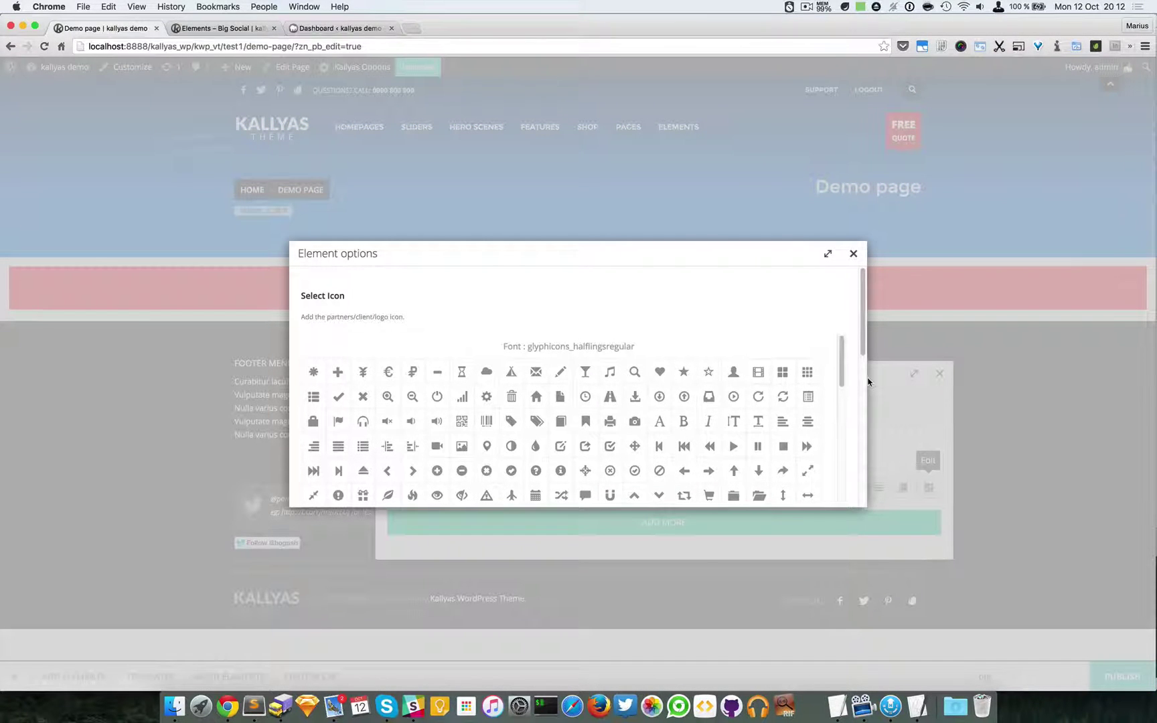
left_click_drag(842, 362, 845, 467)
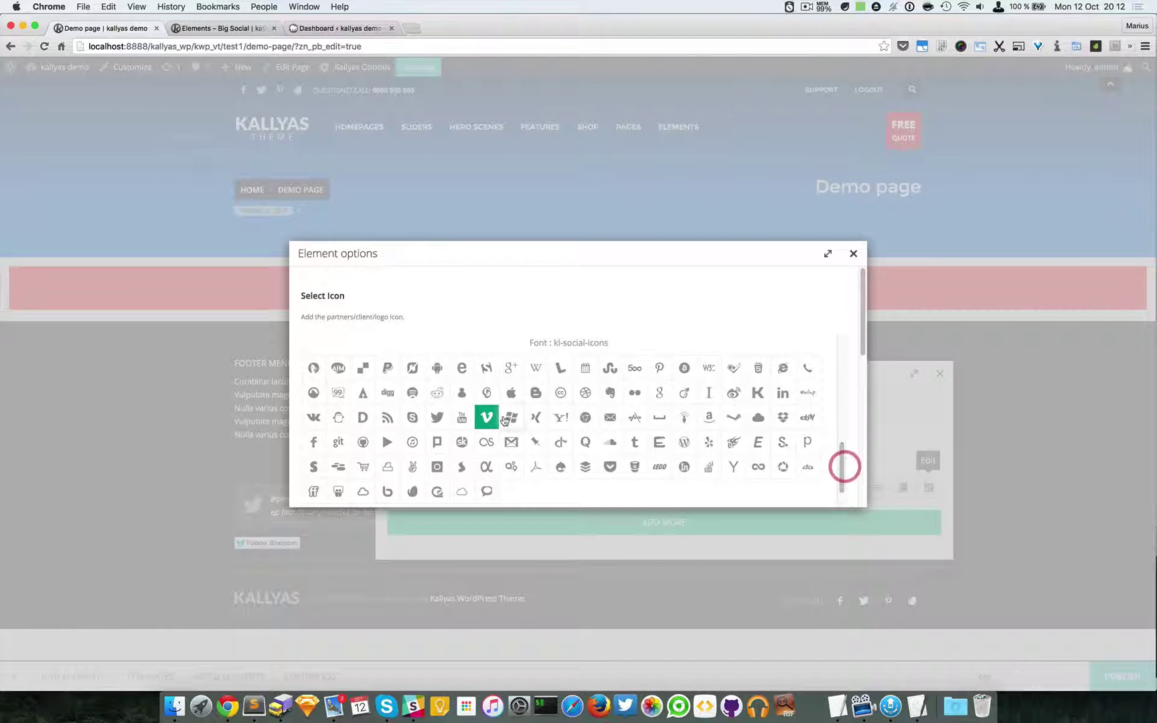
scroll(850, 392, "down", 2)
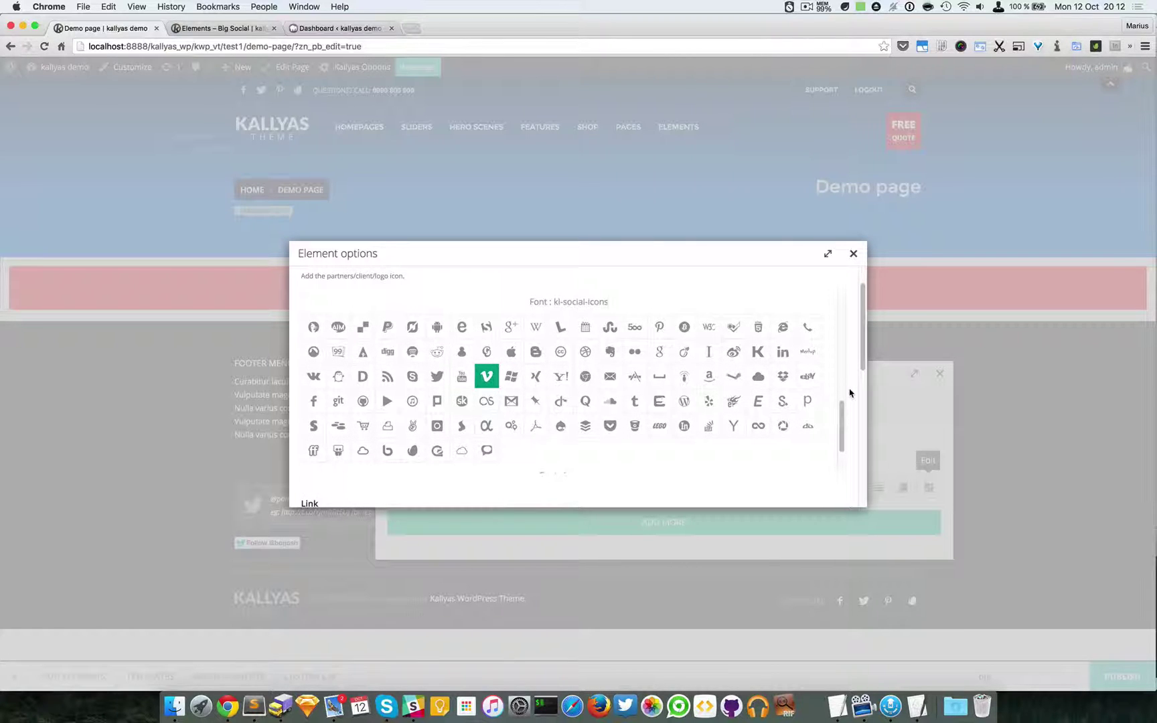
scroll(849, 392, "down", 3)
left_click(551, 363)
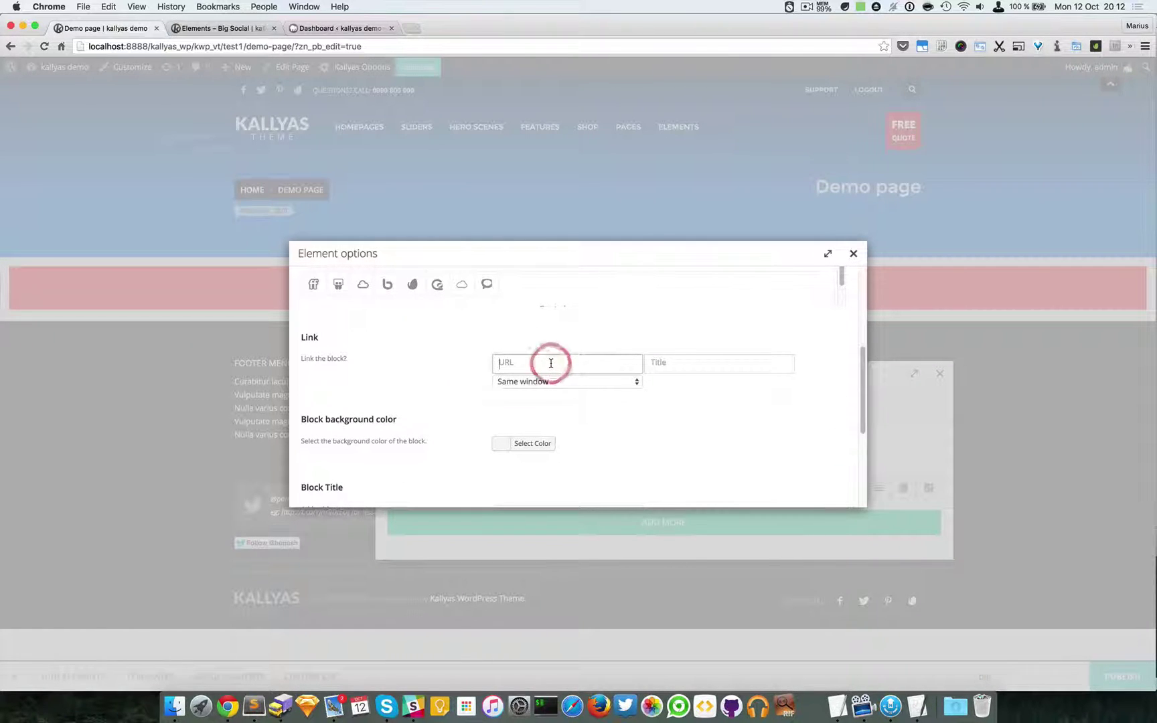
type("#")
left_click(678, 365)
type("Follow us on Vimeo")
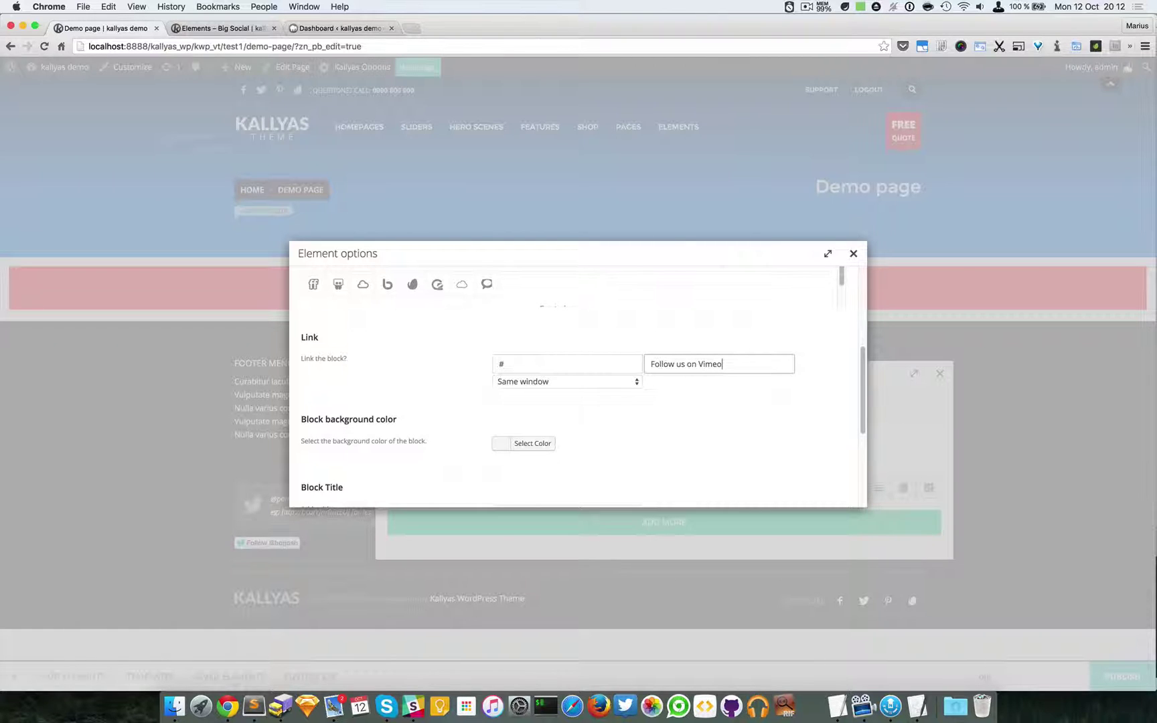
left_click(597, 383)
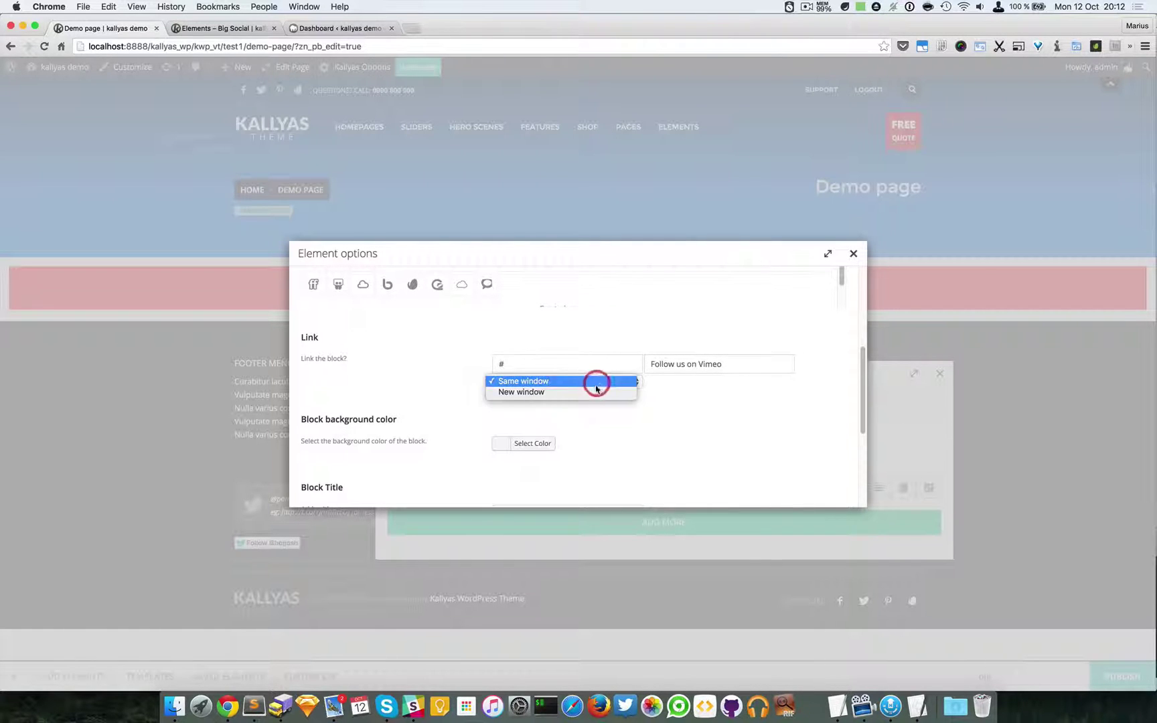
left_click(514, 393)
scroll(478, 414, "down", 2)
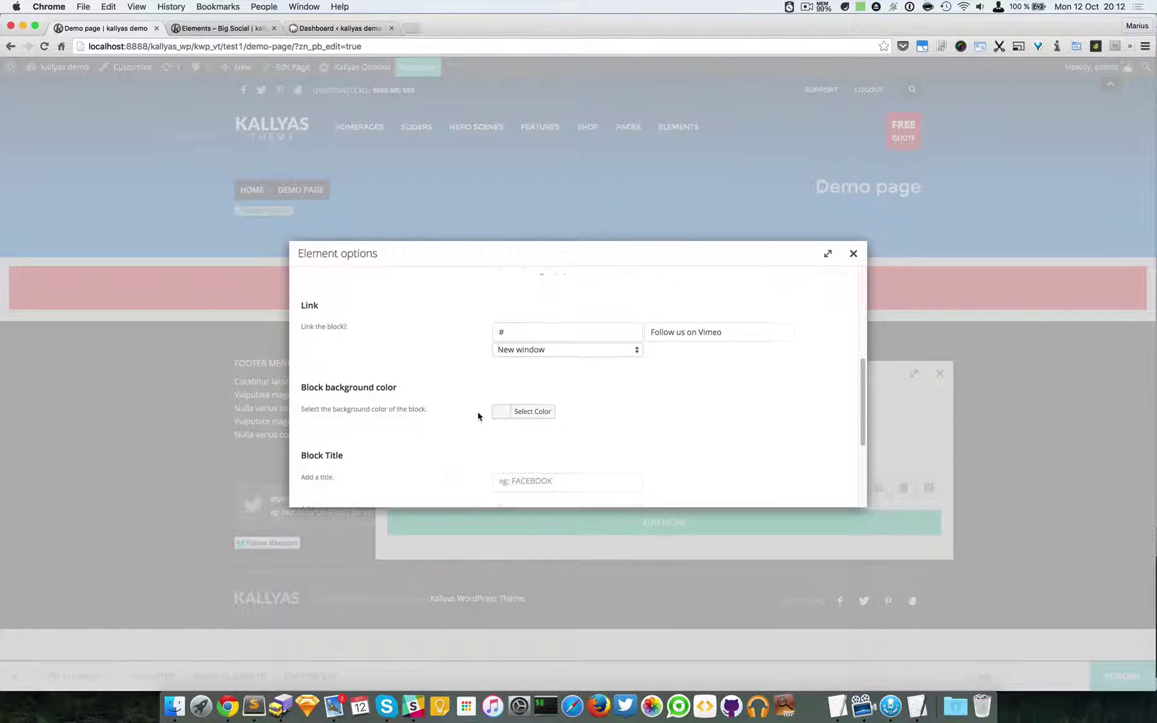
Step: Give the icon block a blue background colour
left_click(515, 398)
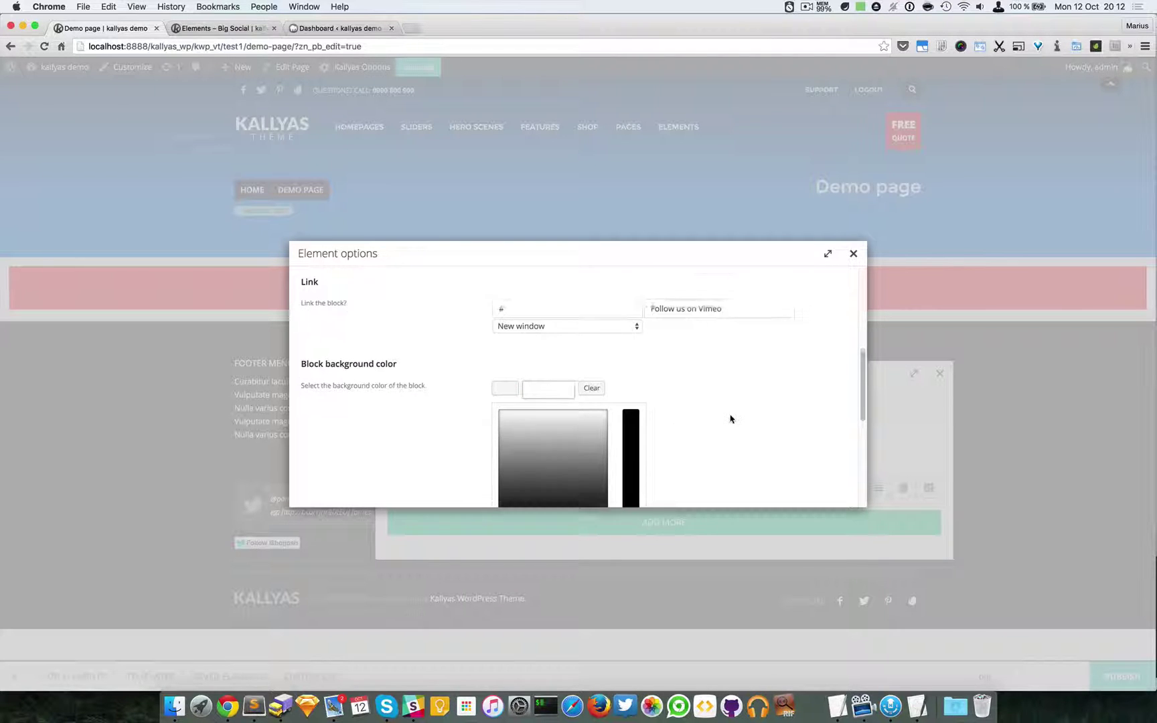
scroll(731, 418, "down", 3)
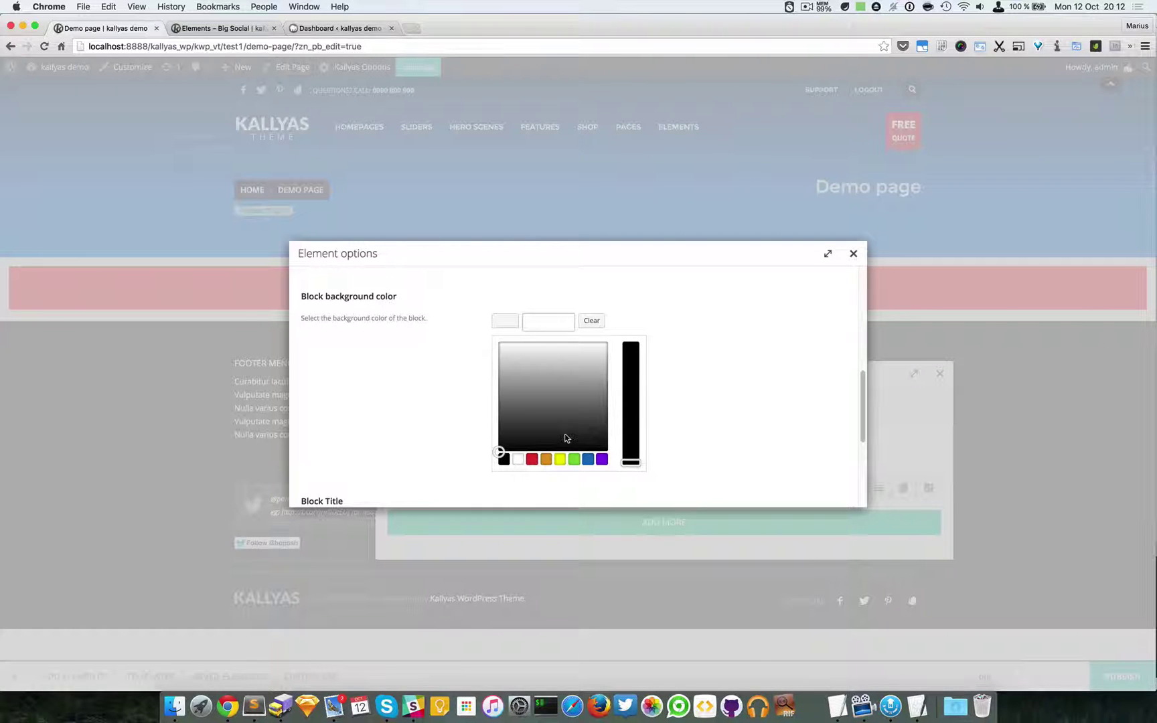
left_click_drag(569, 439, 560, 371)
left_click(584, 459)
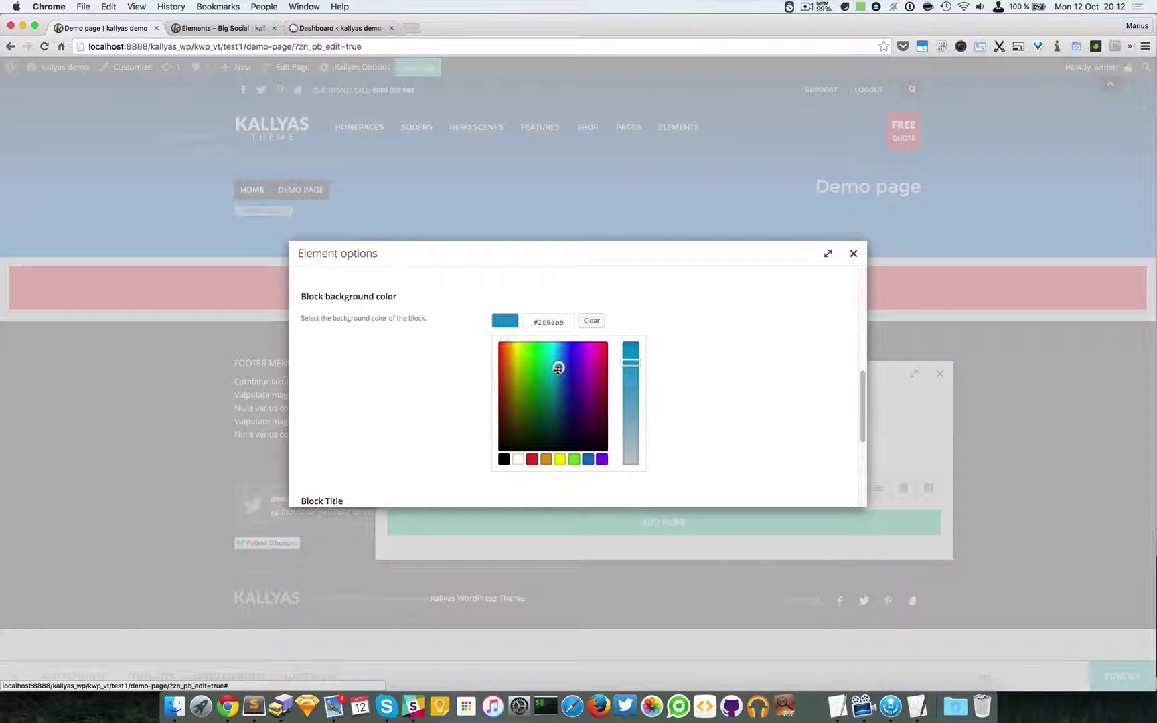
left_click(706, 347)
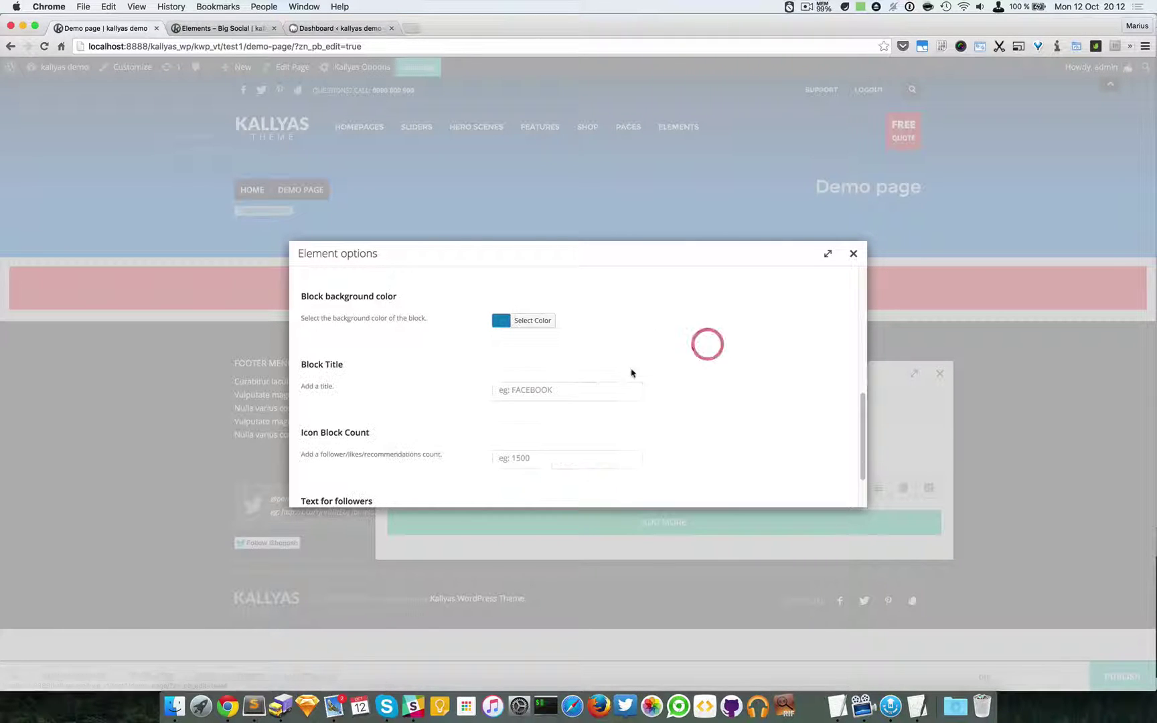
Step: Set block title Vimeo, count 1000 and followers text FOLLOWERS
left_click(577, 383)
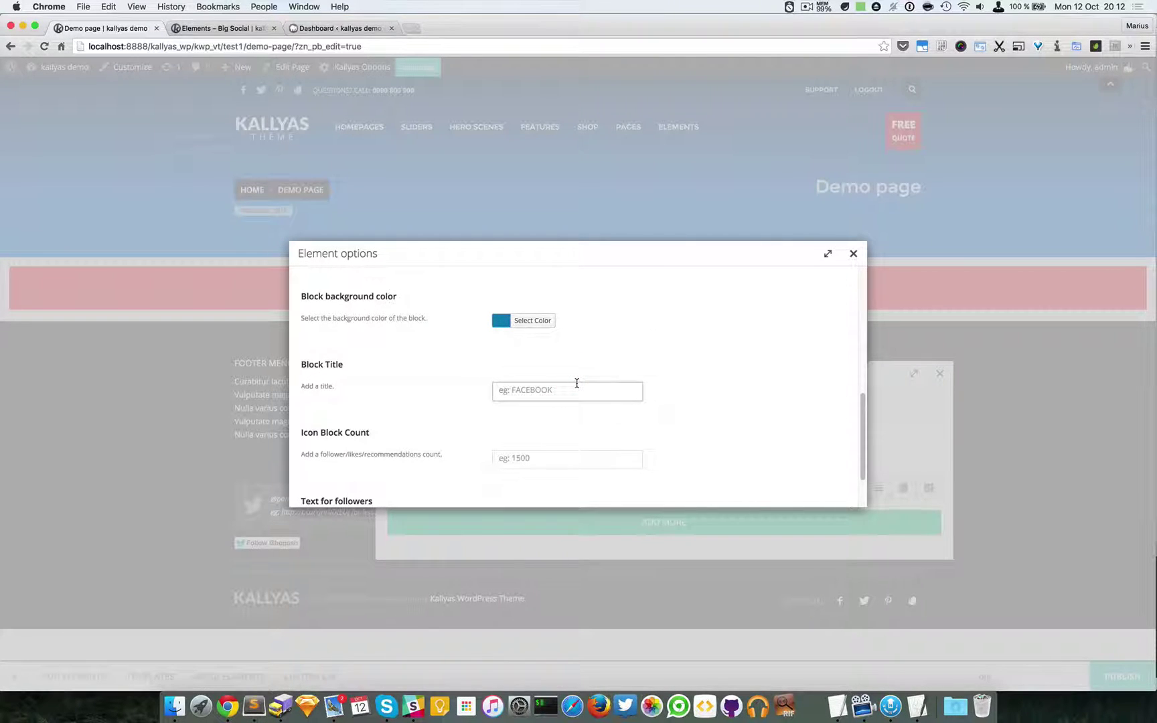
type("Vimeo")
key("Tab")
scroll(615, 392, "down", 2)
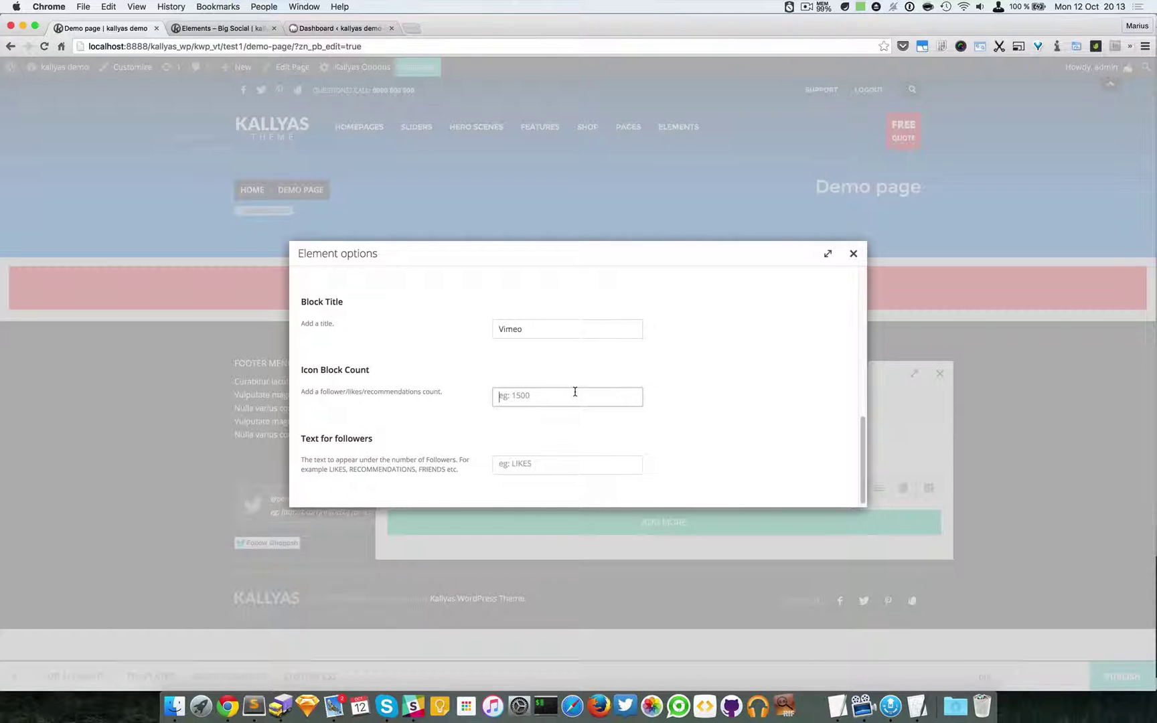
type("1000")
scroll(586, 383, "down", 1)
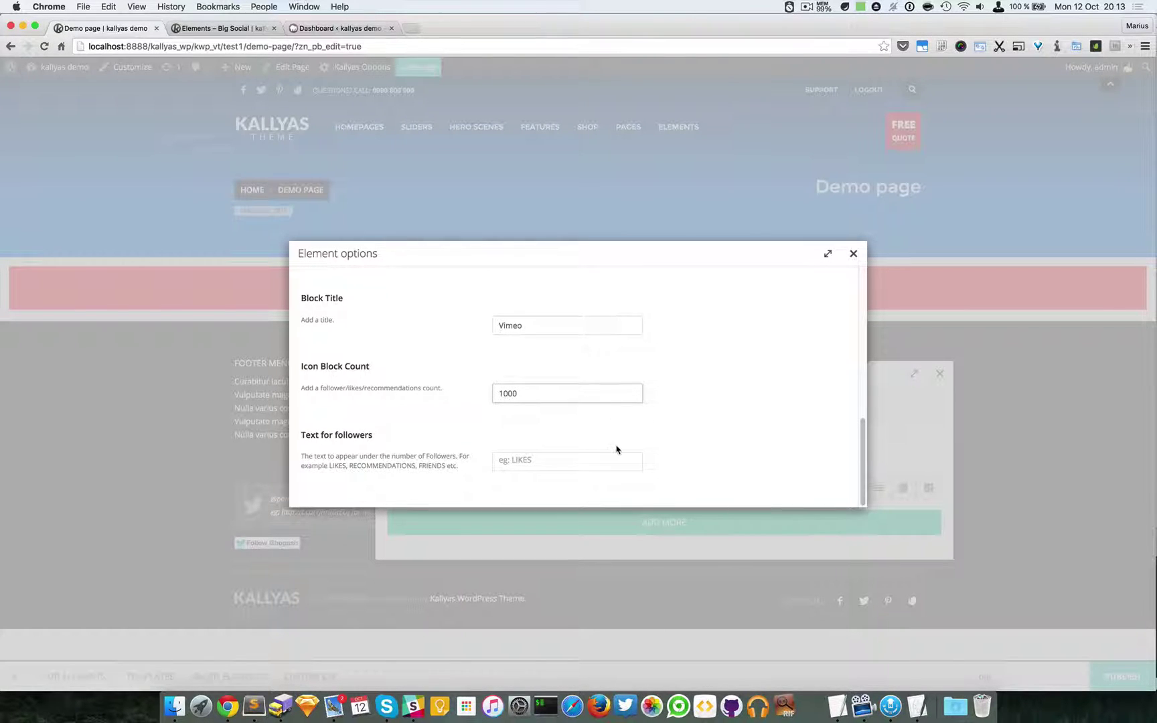
left_click(525, 459)
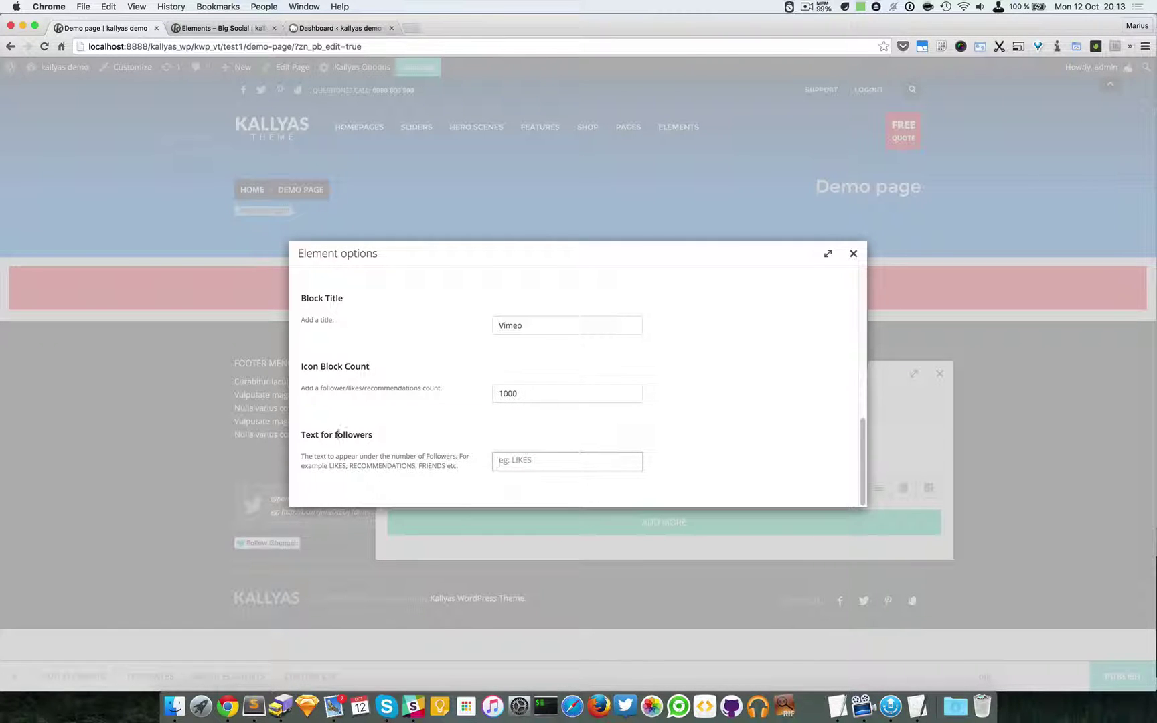
left_click(532, 463)
type("FOLLOWERS")
left_click(853, 256)
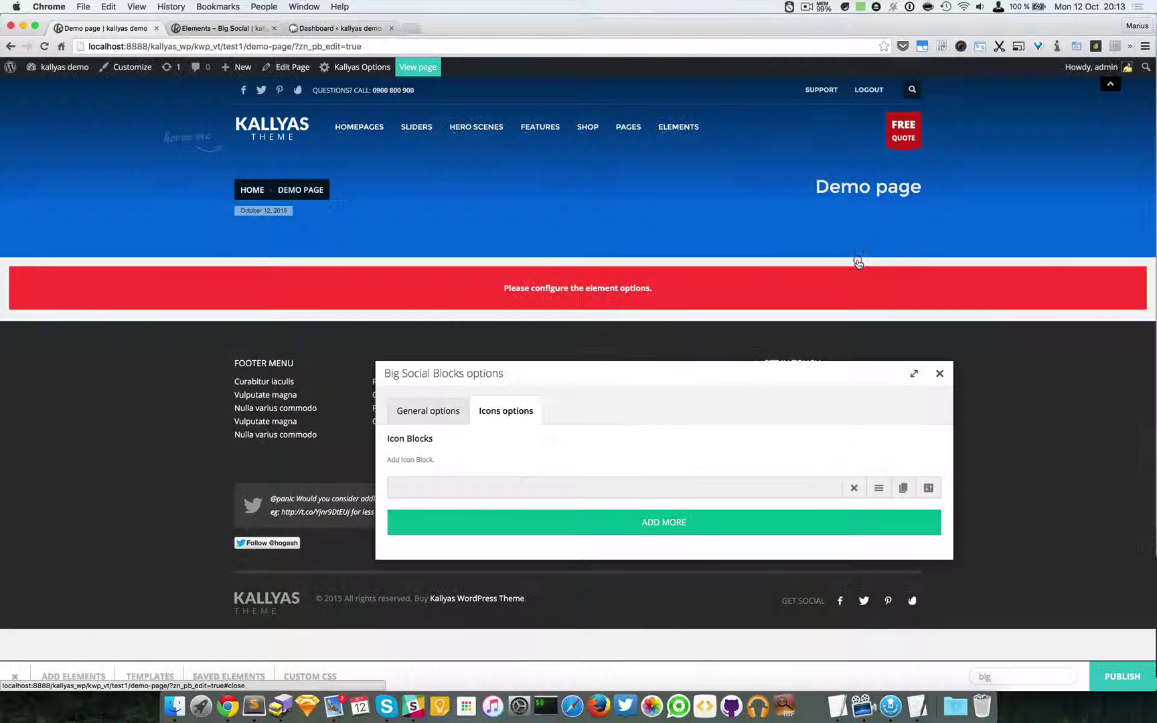
Step: Clone the Vimeo block, choose the Twitter icon, and rename link text and title to TWITTER
left_click(902, 488)
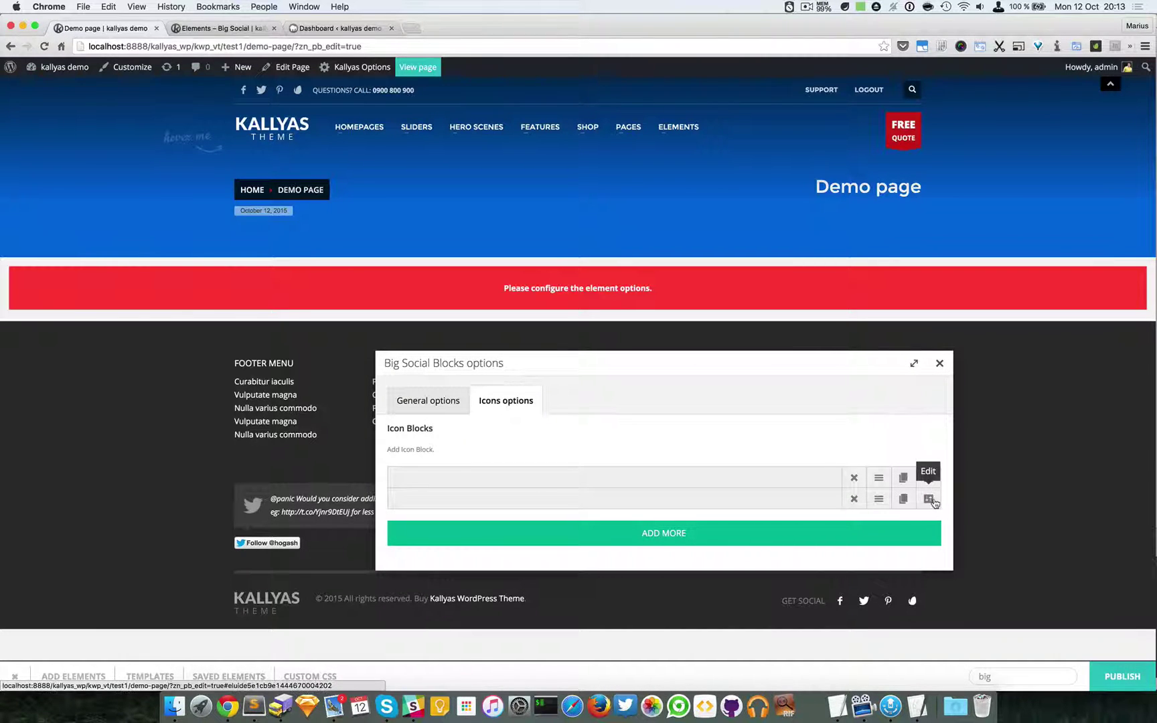
left_click(929, 498)
scroll(850, 337, "down", 5)
scroll(846, 344, "up", 4)
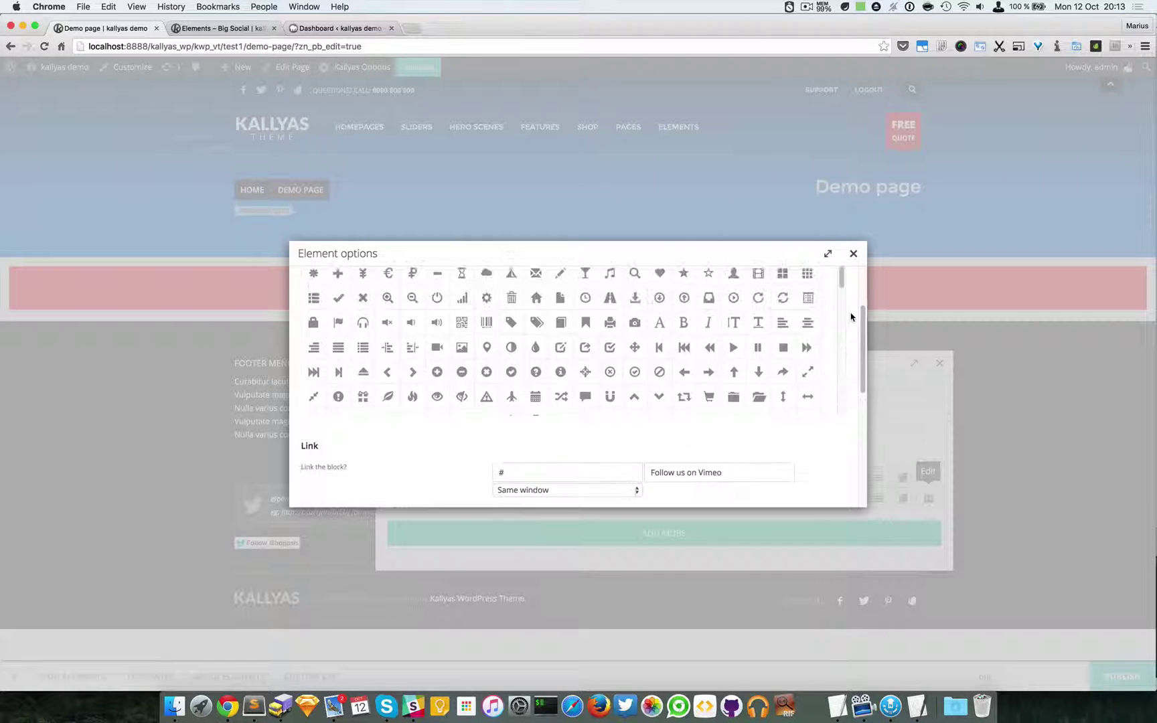
scroll(844, 347, "up", 2)
scroll(843, 350, "down", 1)
scroll(843, 350, "down", 5)
scroll(843, 361, "down", 3)
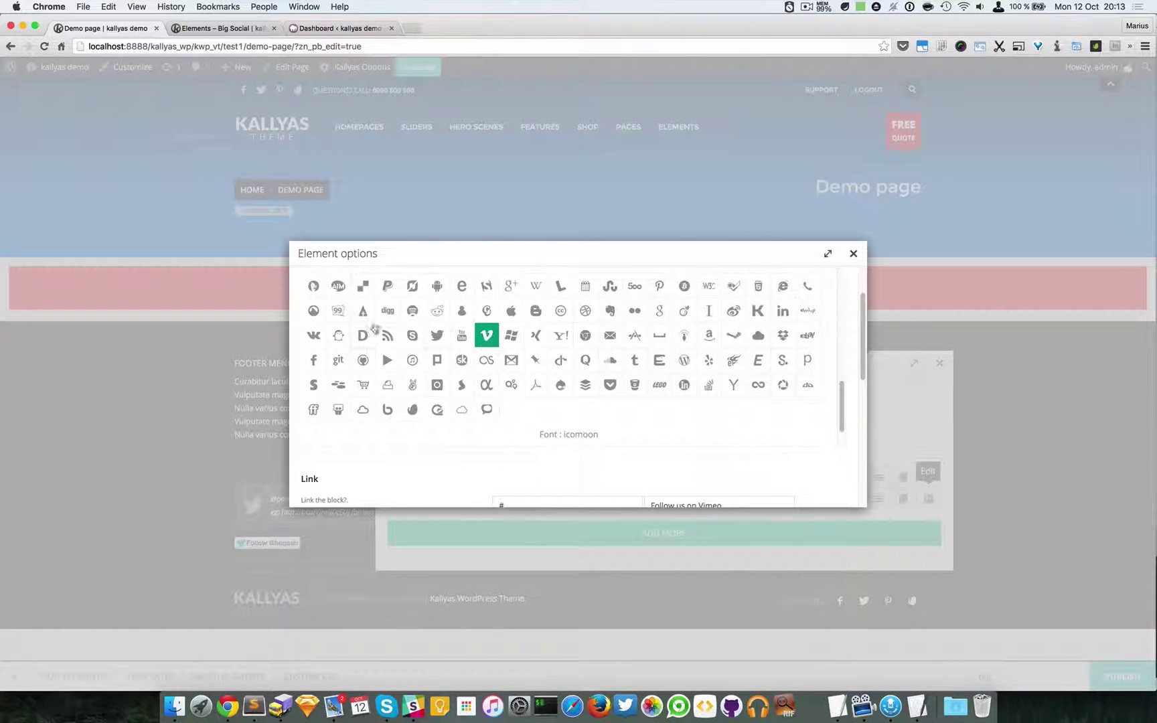
left_click(437, 336)
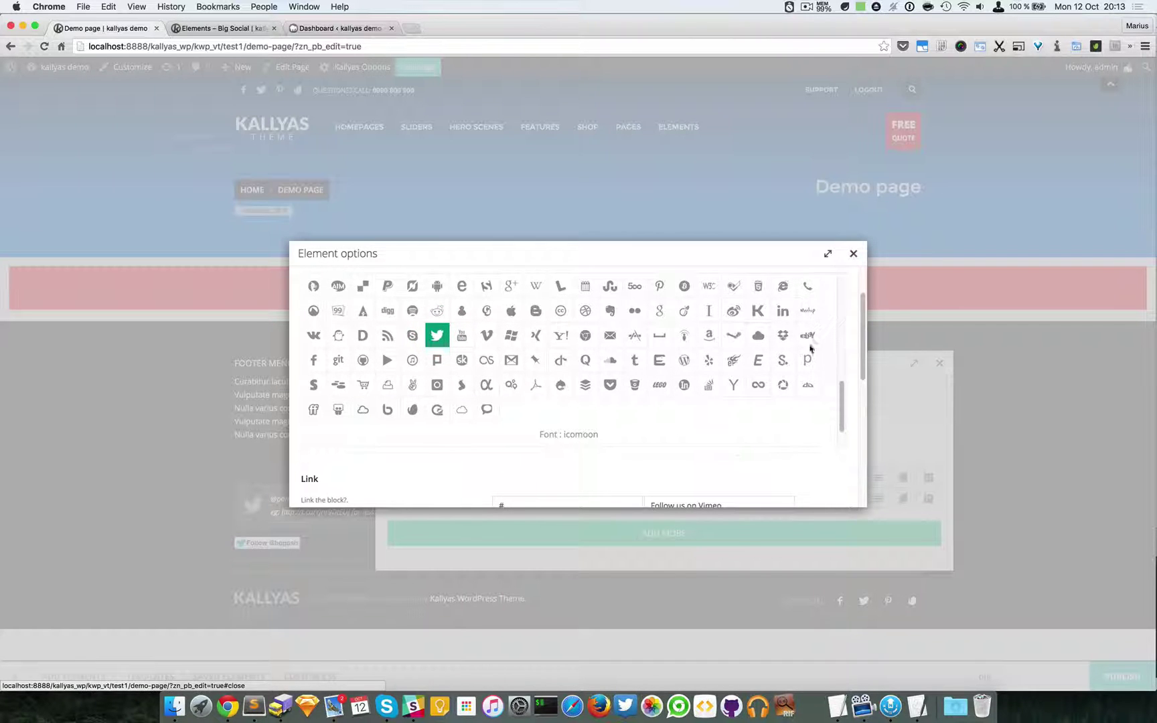
scroll(764, 471, "down", 2)
scroll(765, 471, "down", 2)
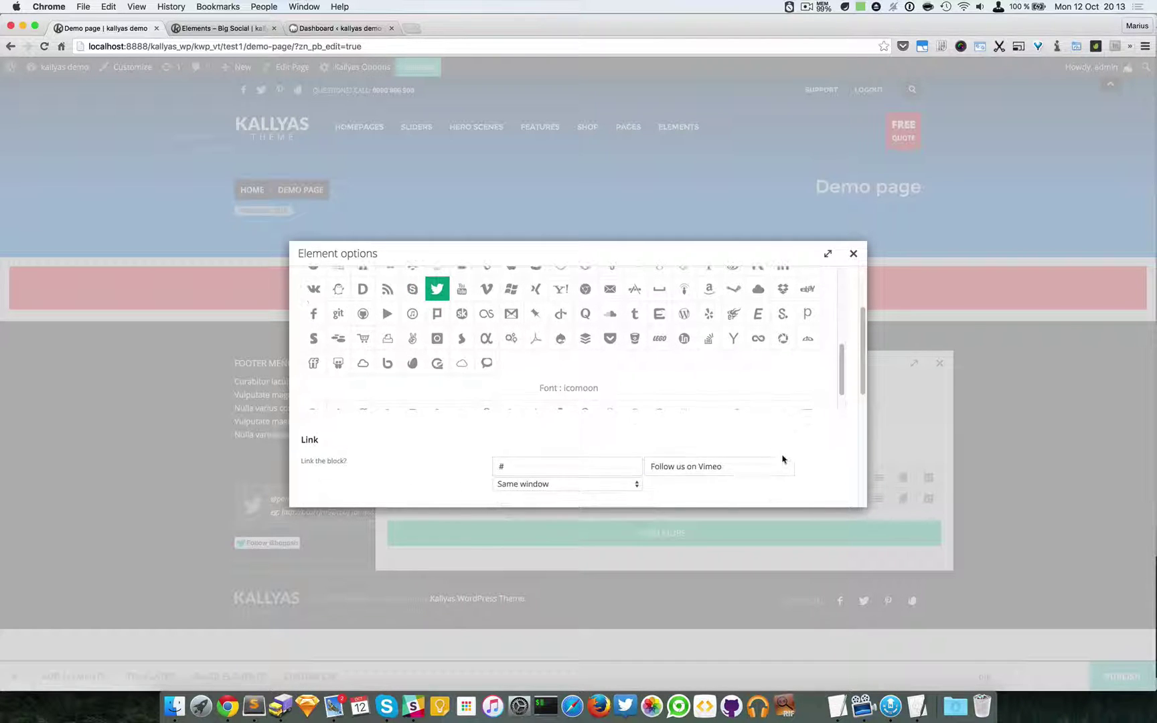
double_click(710, 444)
type("TWITTER")
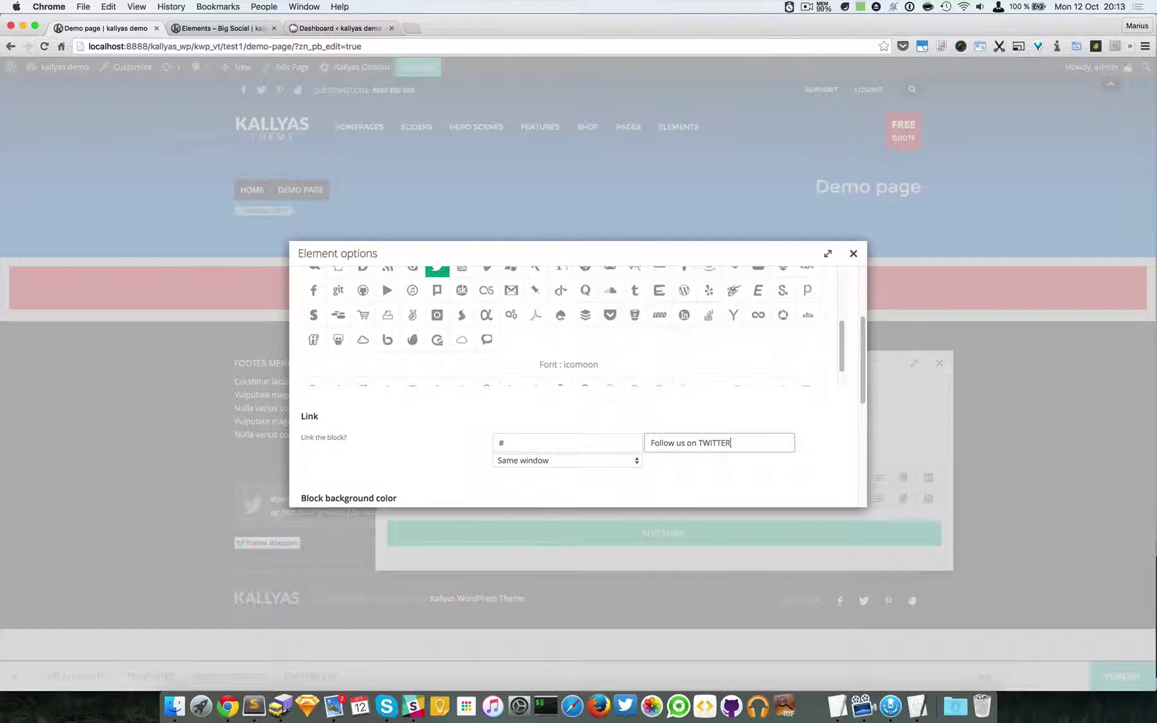
scroll(716, 435, "down", 5)
double_click(510, 414)
type("TTER")
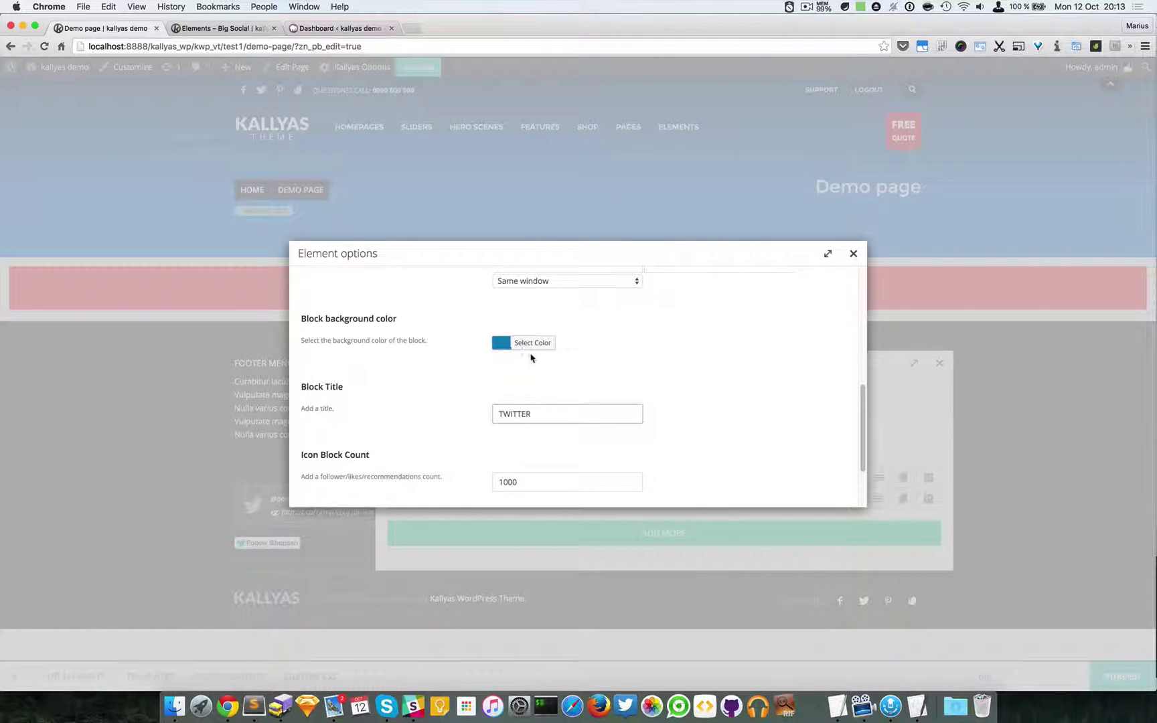
Step: Change the Twitter block's background to a deeper blue
left_click(530, 343)
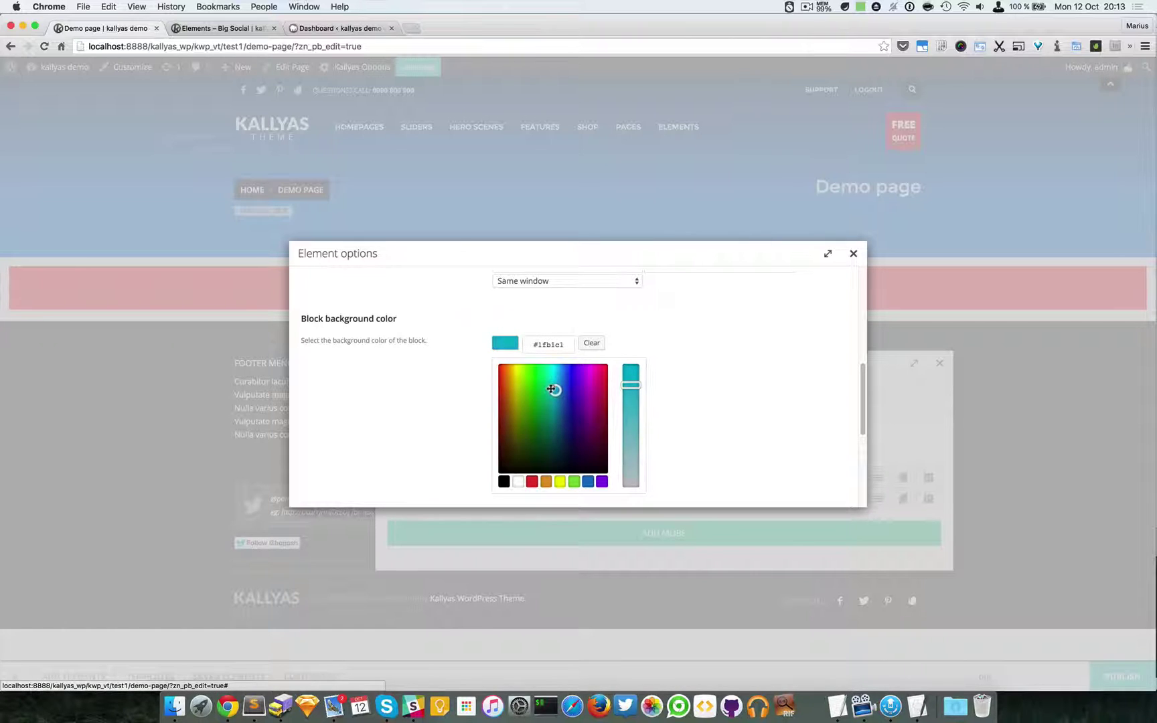
left_click_drag(552, 391, 556, 394)
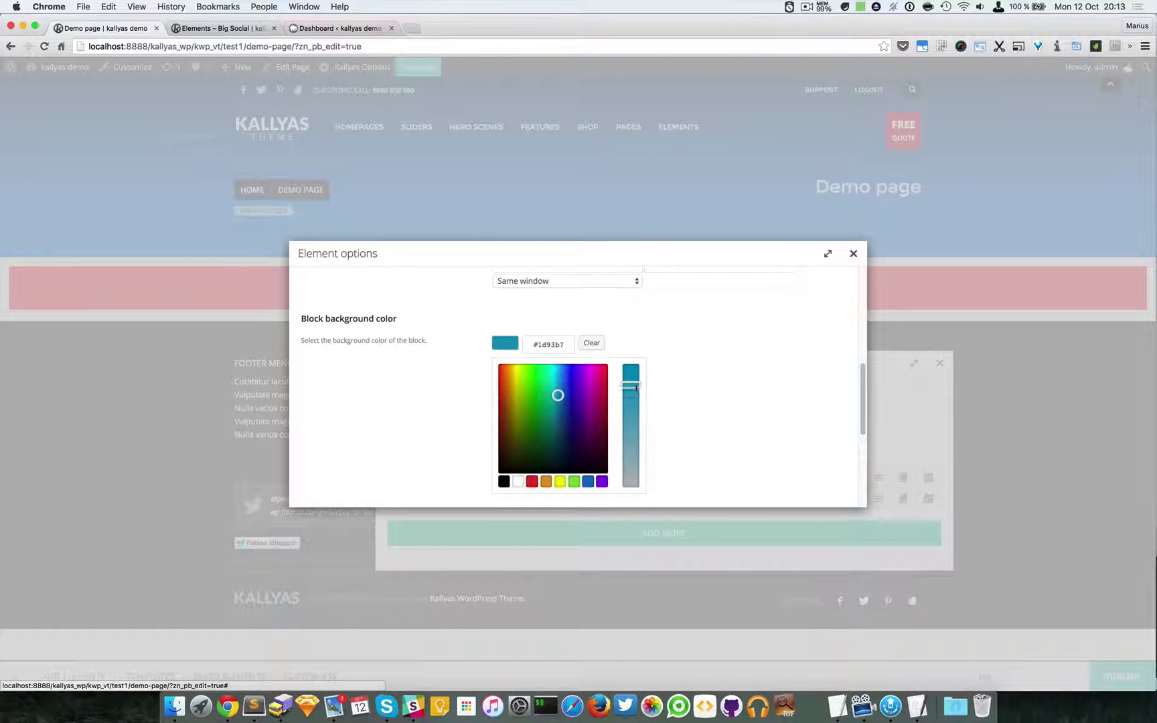
left_click_drag(631, 385, 634, 381)
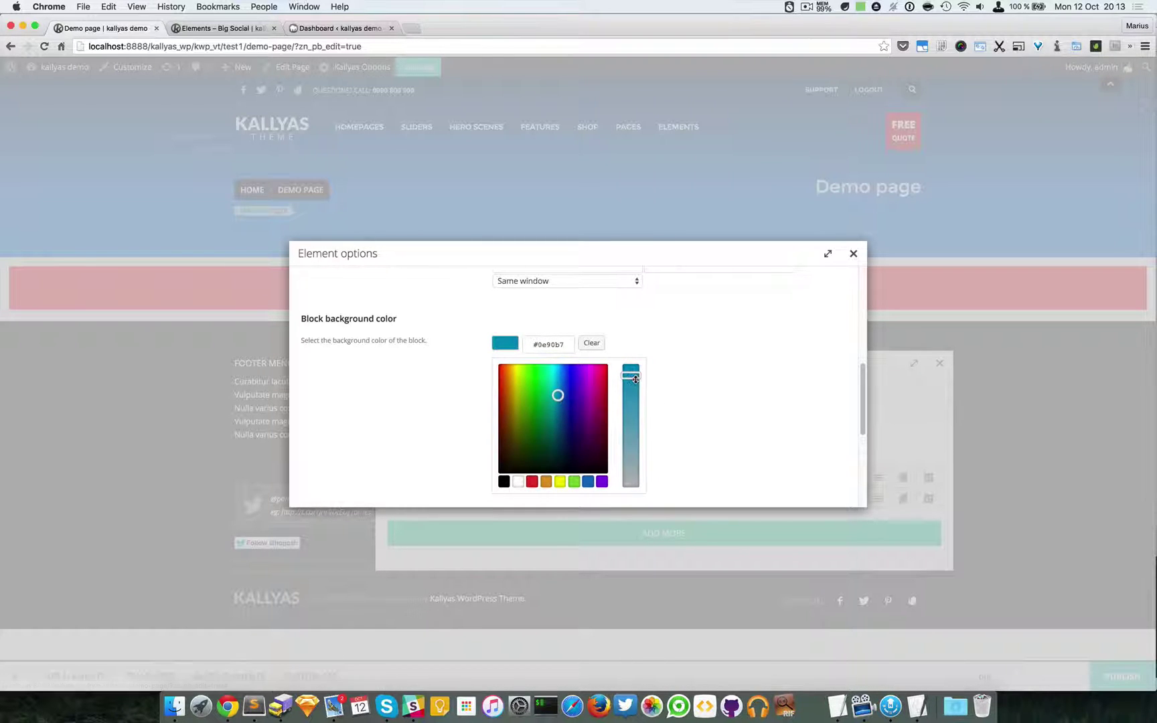
left_click(560, 388)
left_click(752, 360)
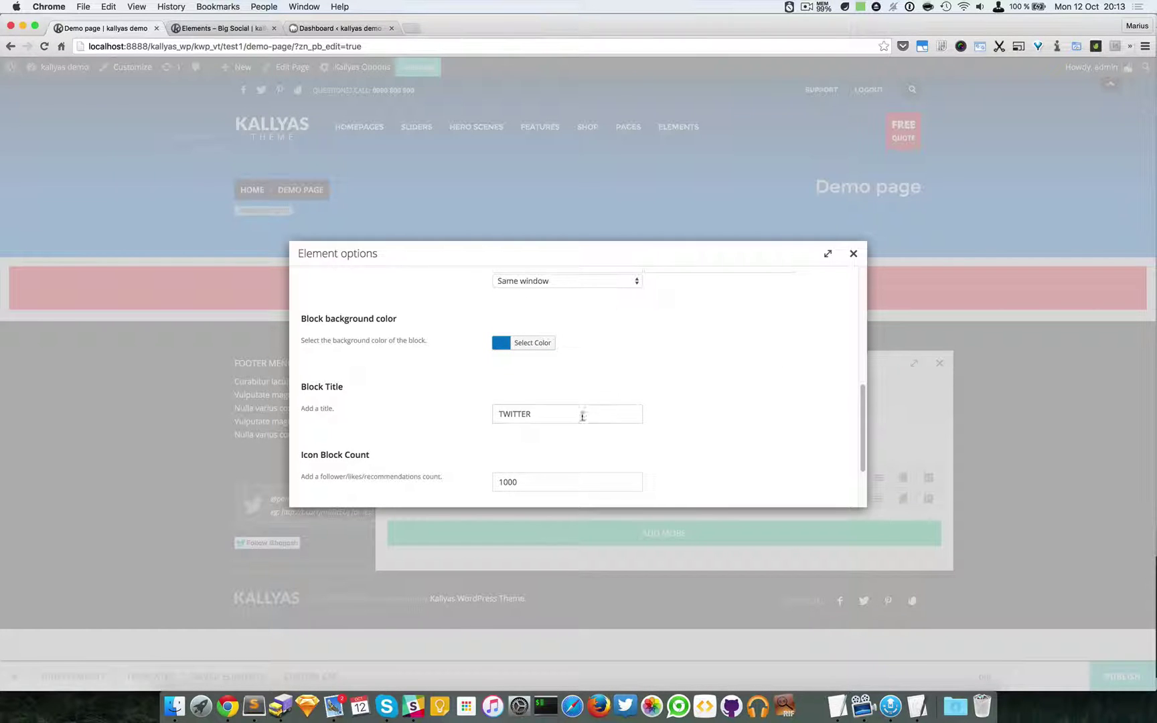
scroll(677, 406, "down", 2)
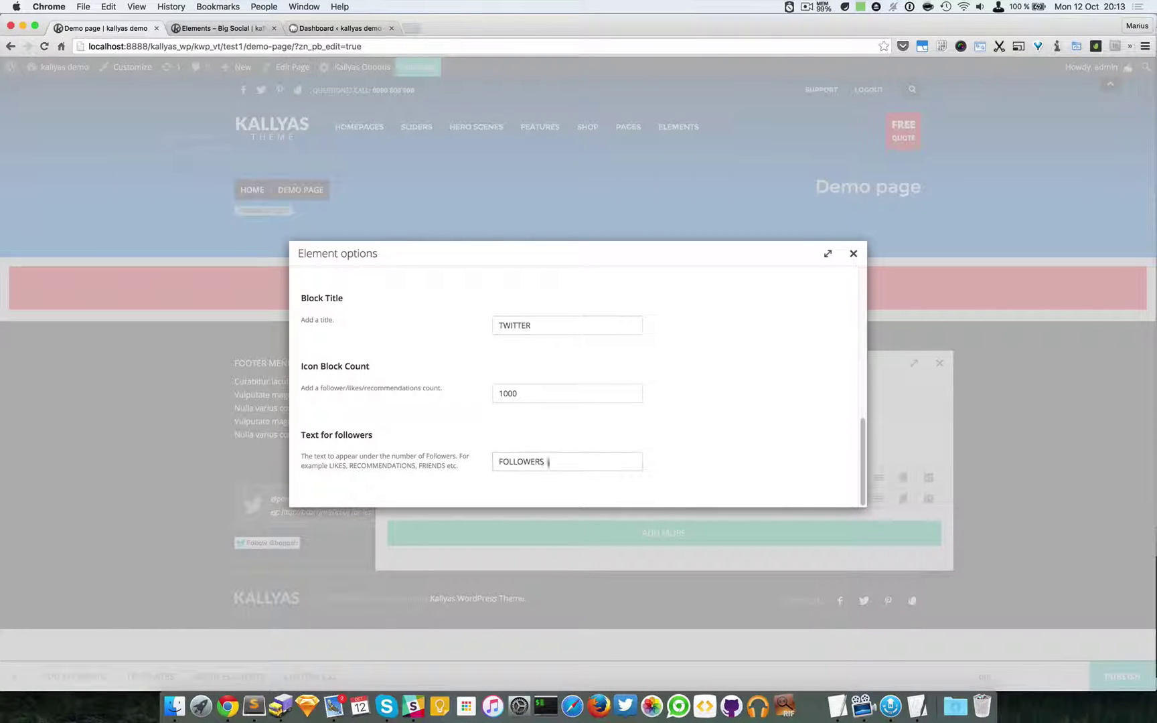
Step: Clone the Twitter block, choose the GitHub icon, and change its link text to GITHUB
left_click(853, 253)
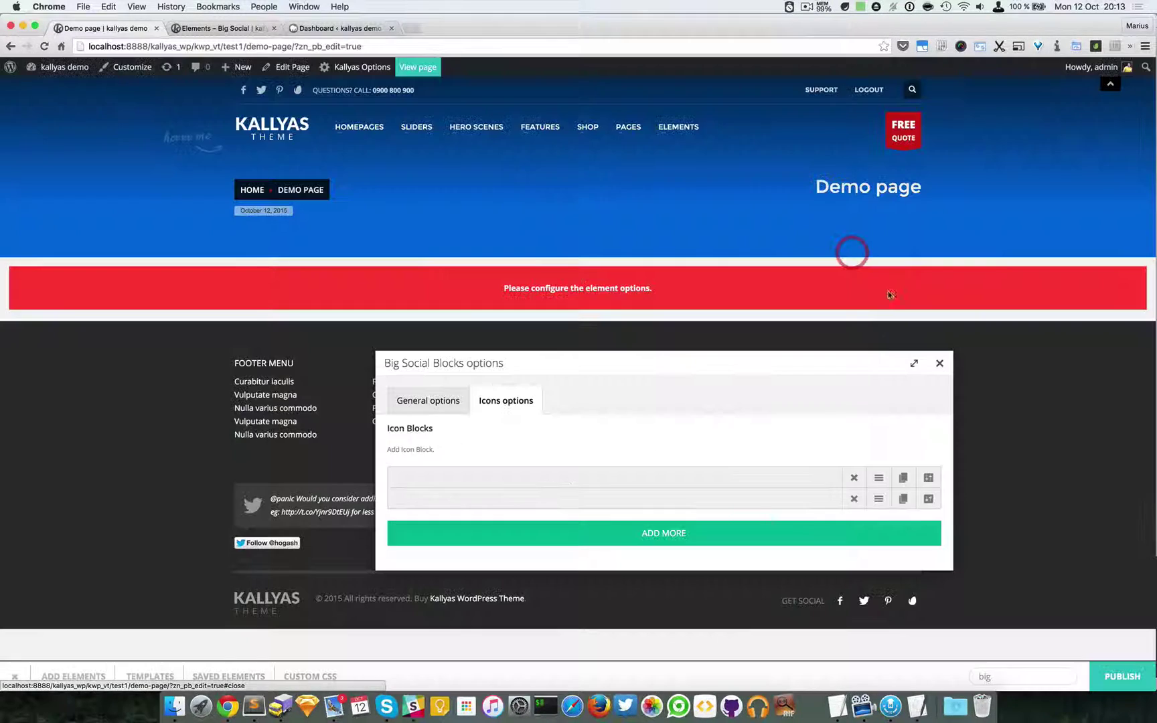
left_click(905, 502)
left_click(928, 509)
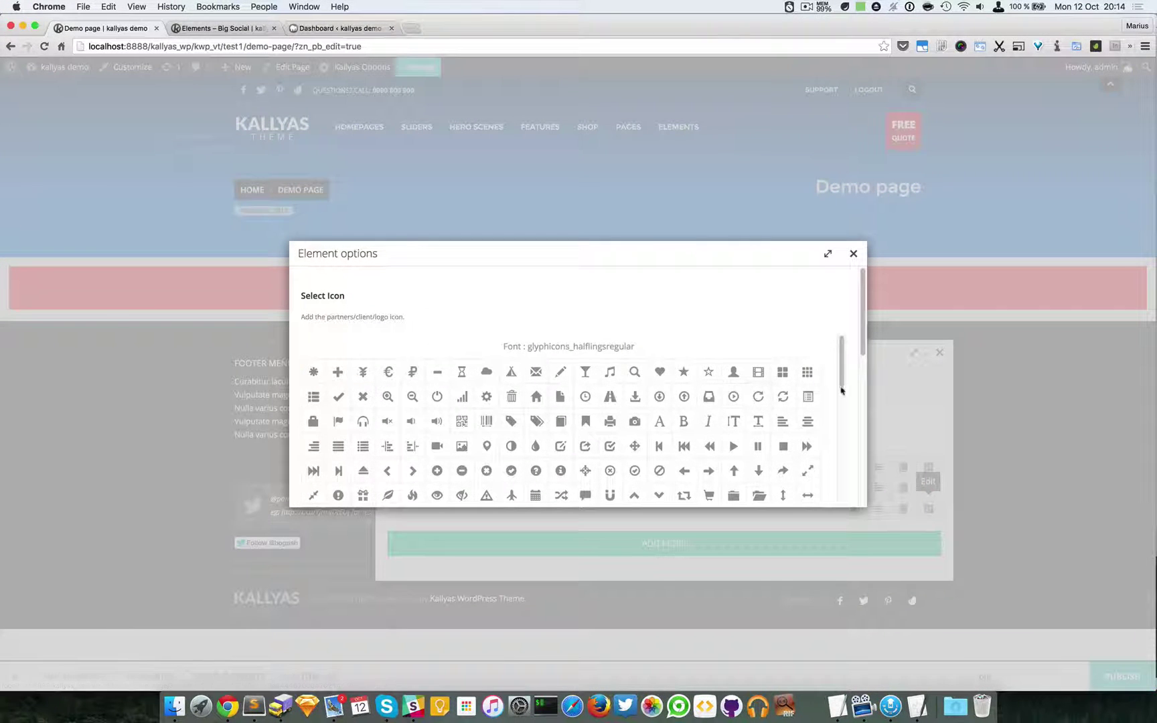
left_click_drag(843, 362, 843, 387)
scroll(832, 397, "down", 5)
scroll(819, 406, "down", 1)
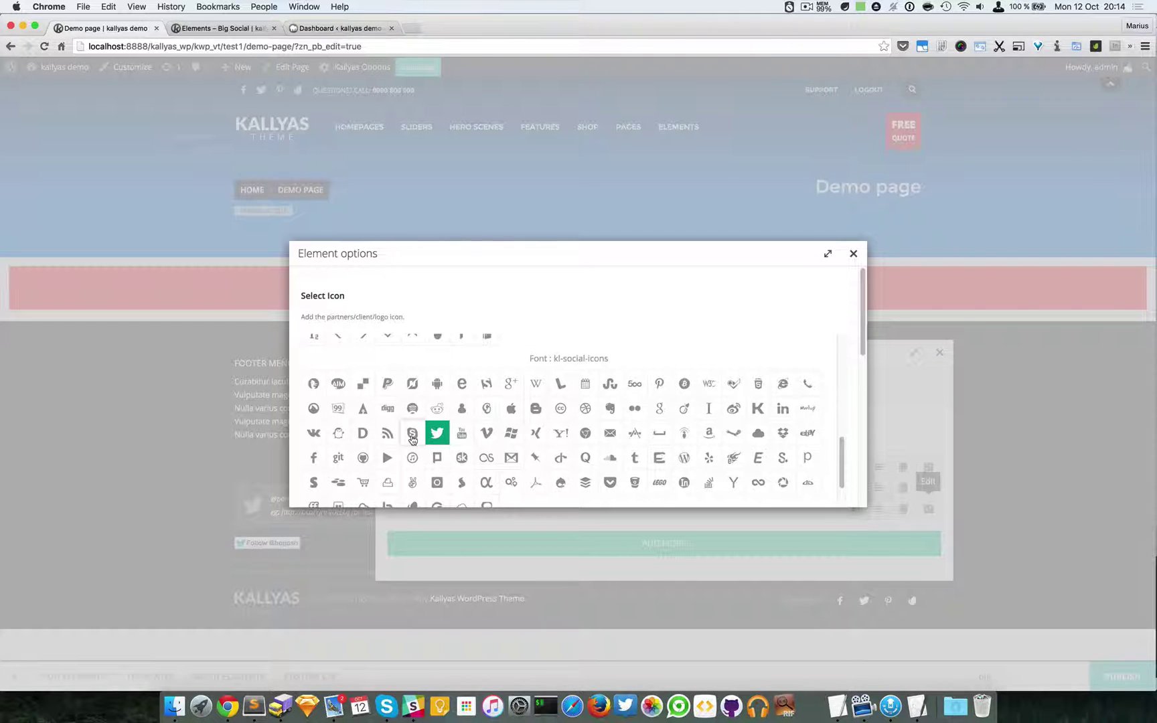
left_click(412, 435)
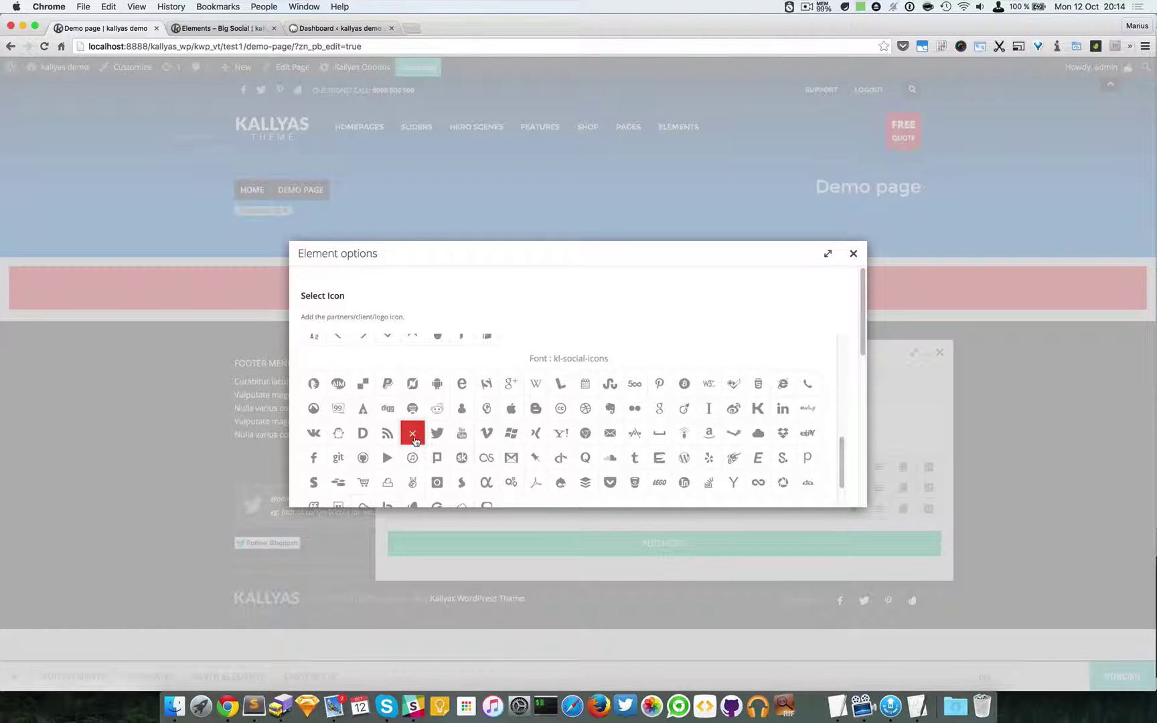
scroll(361, 456, "down", 1)
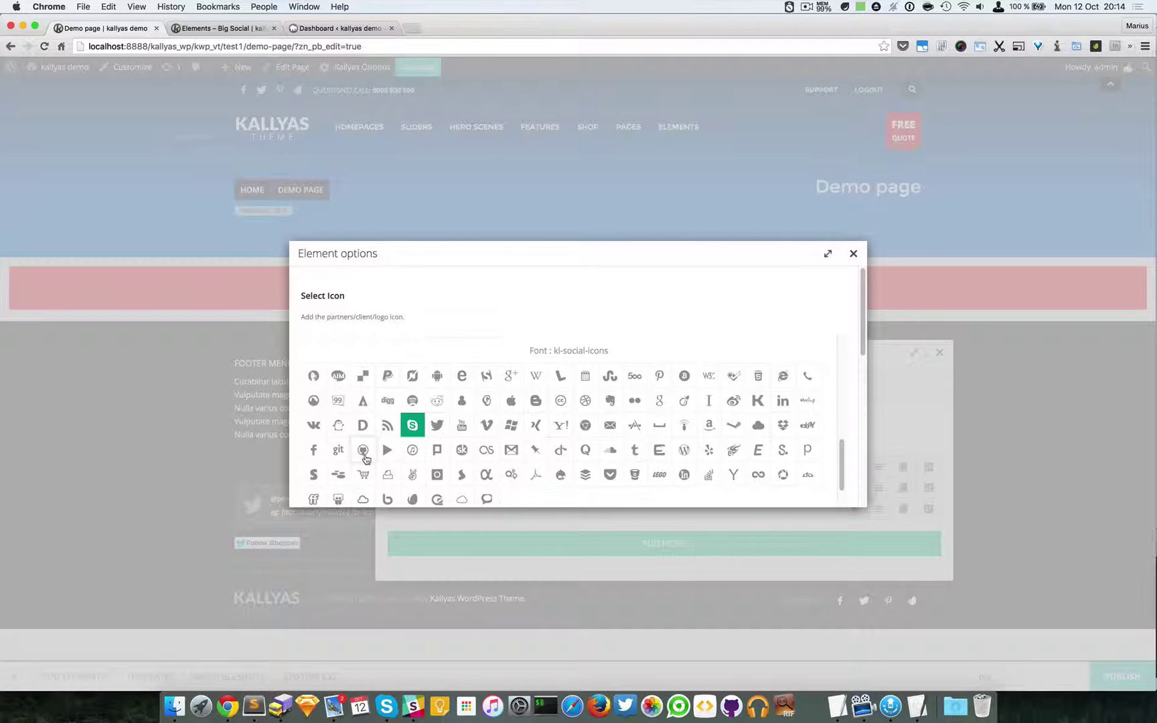
left_click(364, 453)
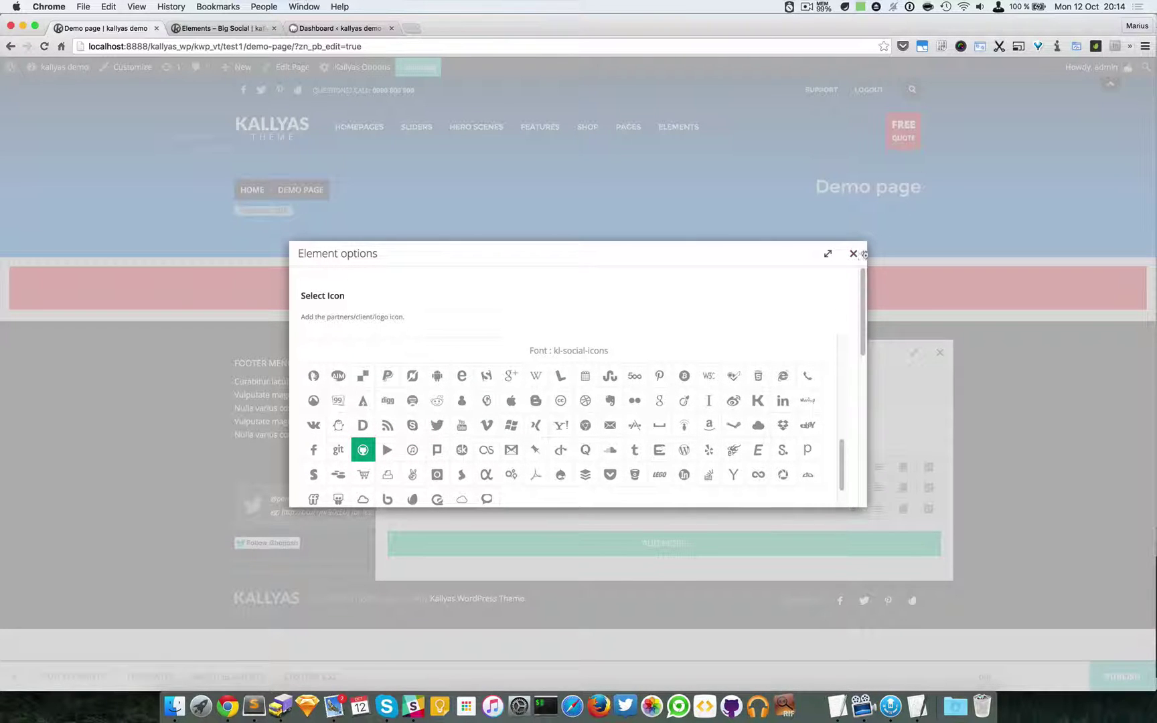
scroll(850, 312, "down", 5)
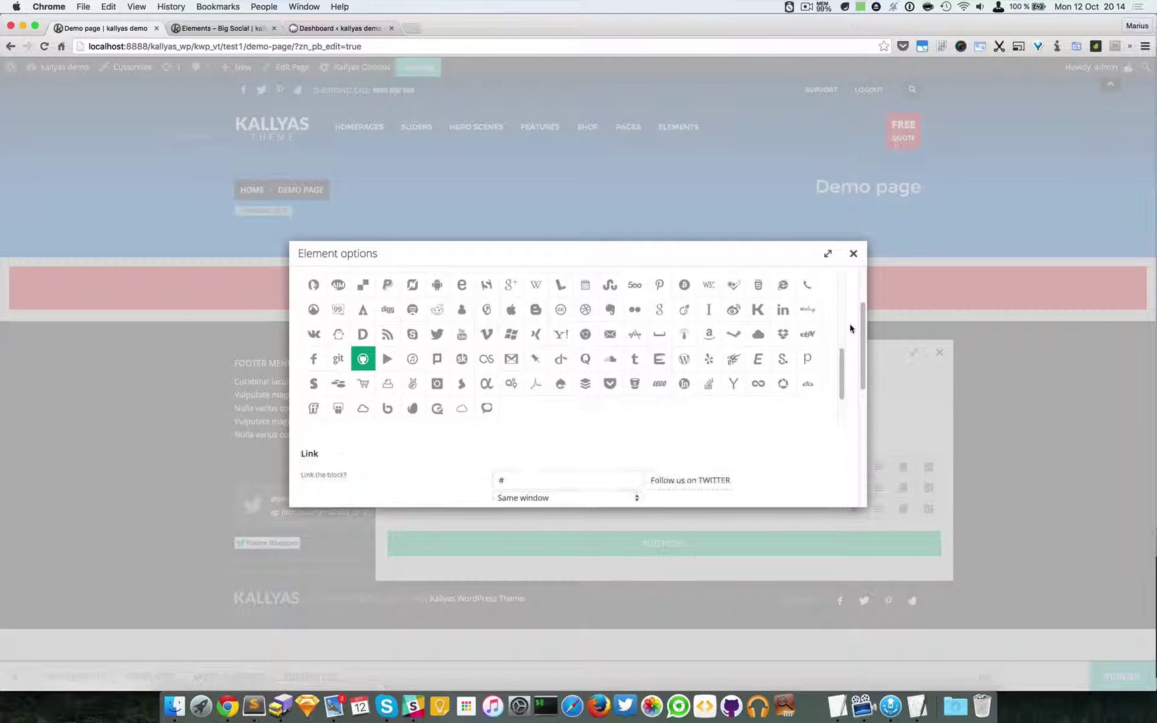
double_click(716, 480)
type("GITHUB")
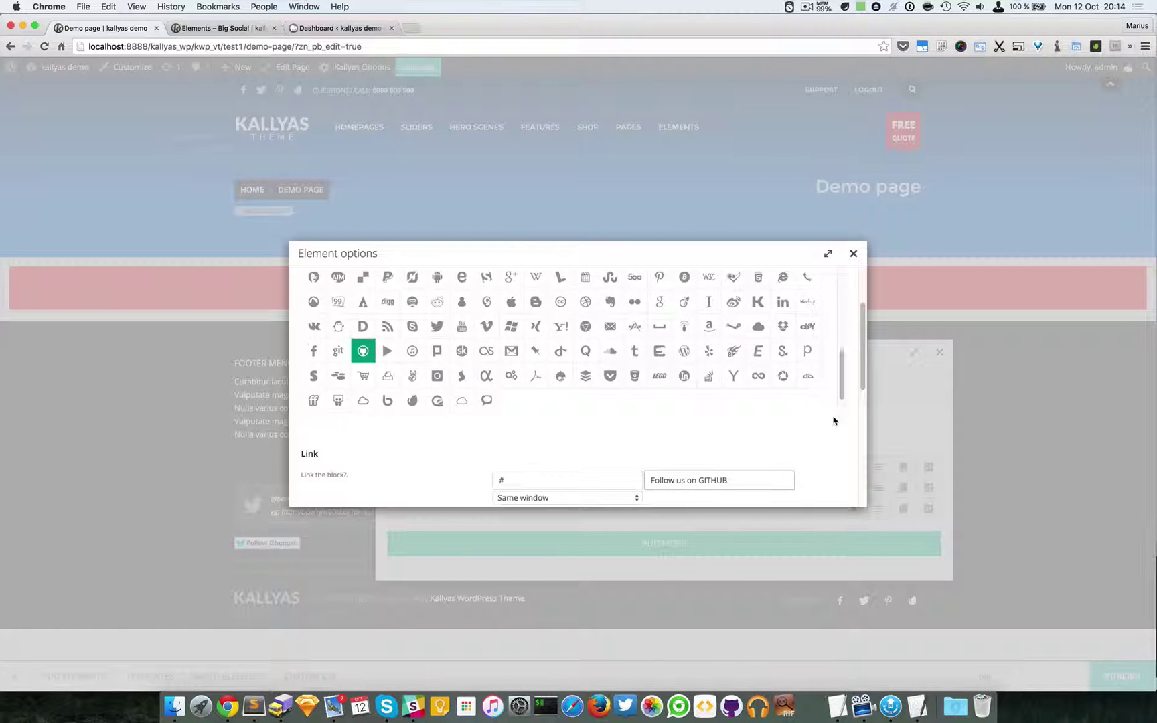
scroll(831, 429, "down", 2)
scroll(768, 438, "down", 3)
scroll(696, 442, "down", 1)
Step: Give the GitHub block a purple background, title GITHUB and followers text STARS
left_click(496, 347)
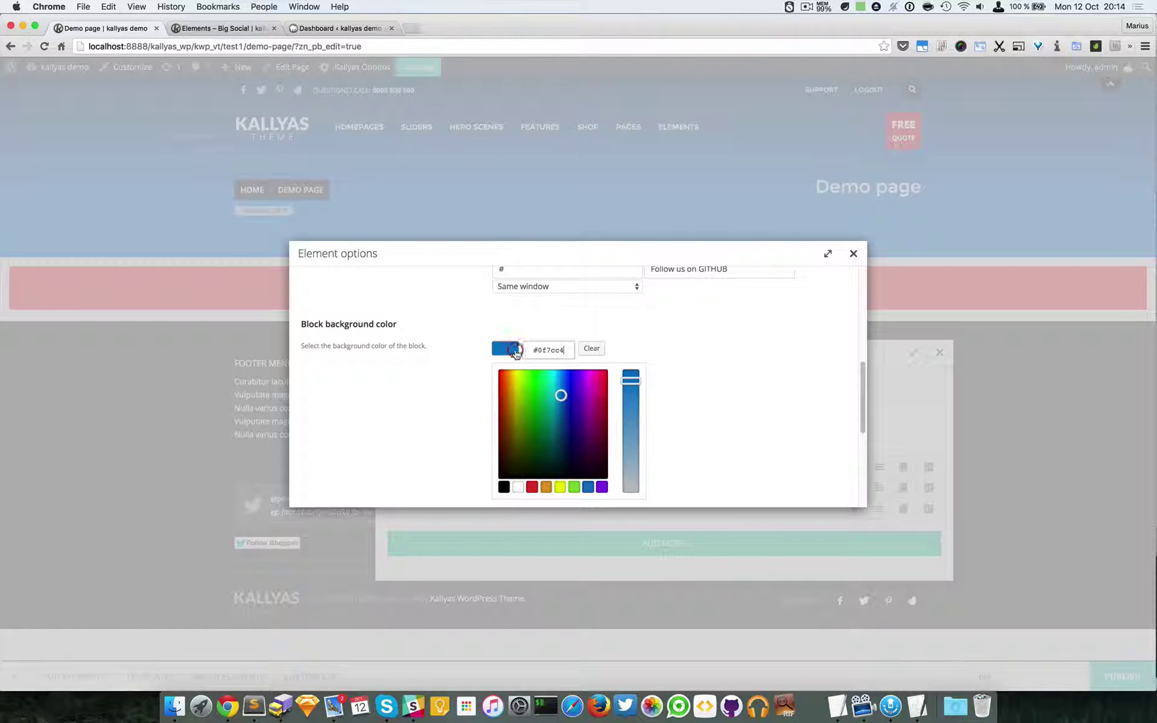
left_click(578, 405)
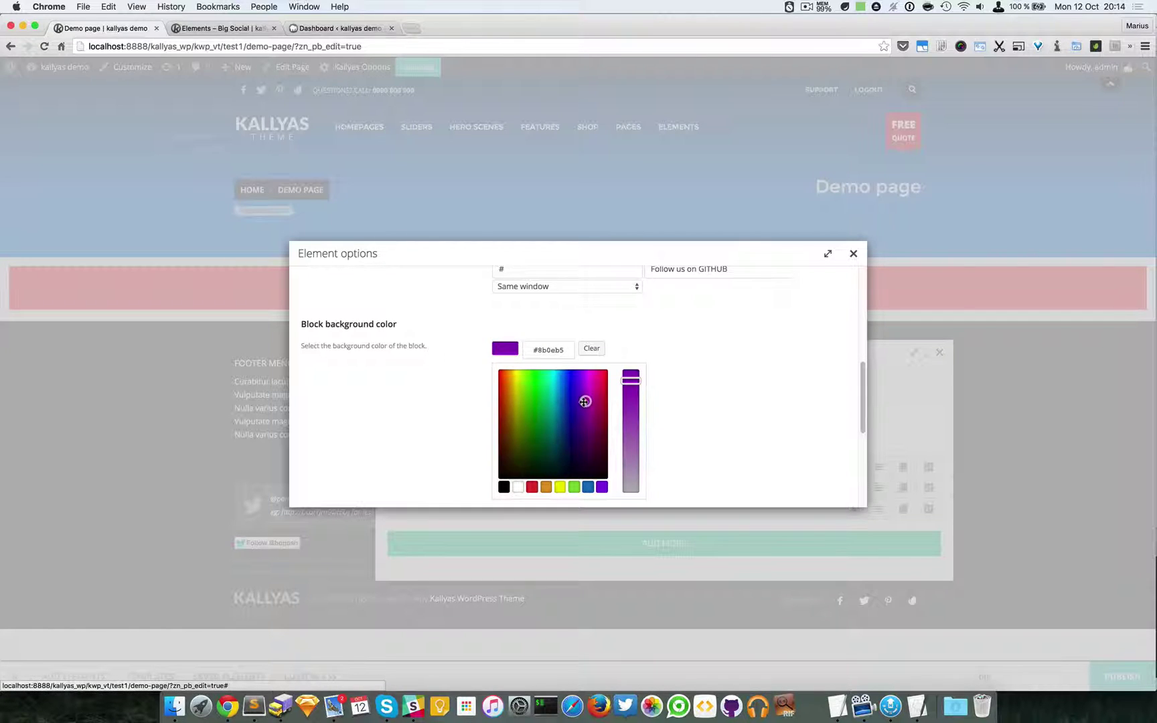
left_click_drag(585, 402, 581, 395)
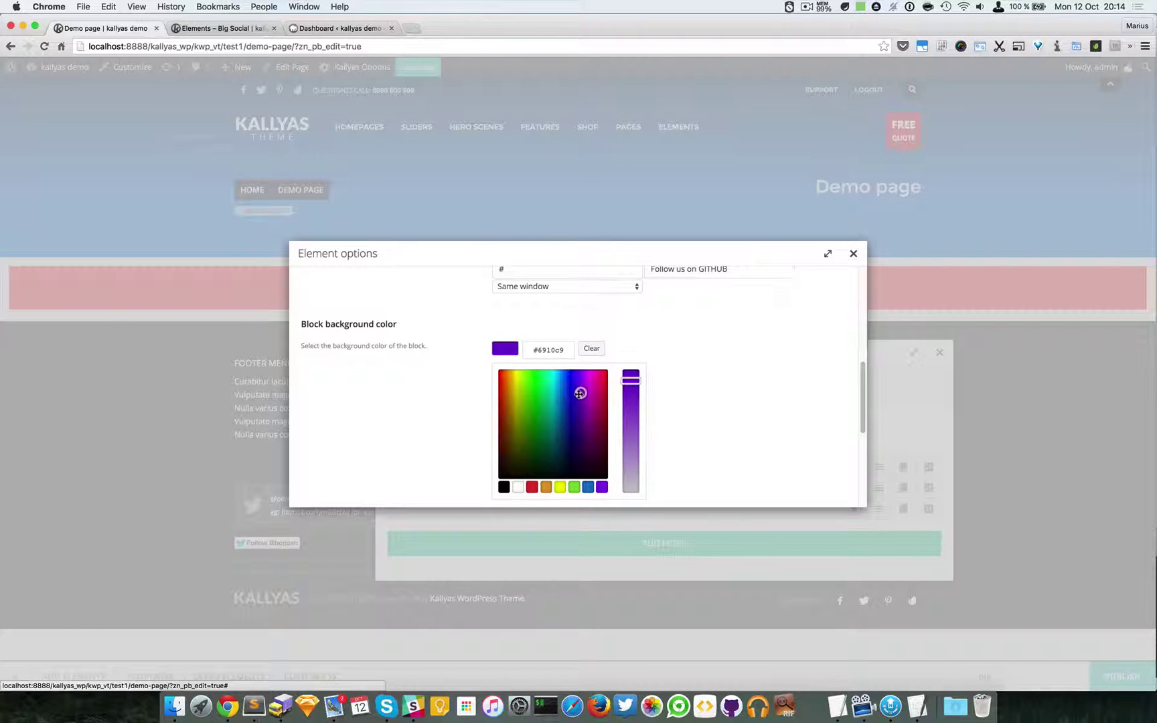
left_click(662, 369)
double_click(515, 419)
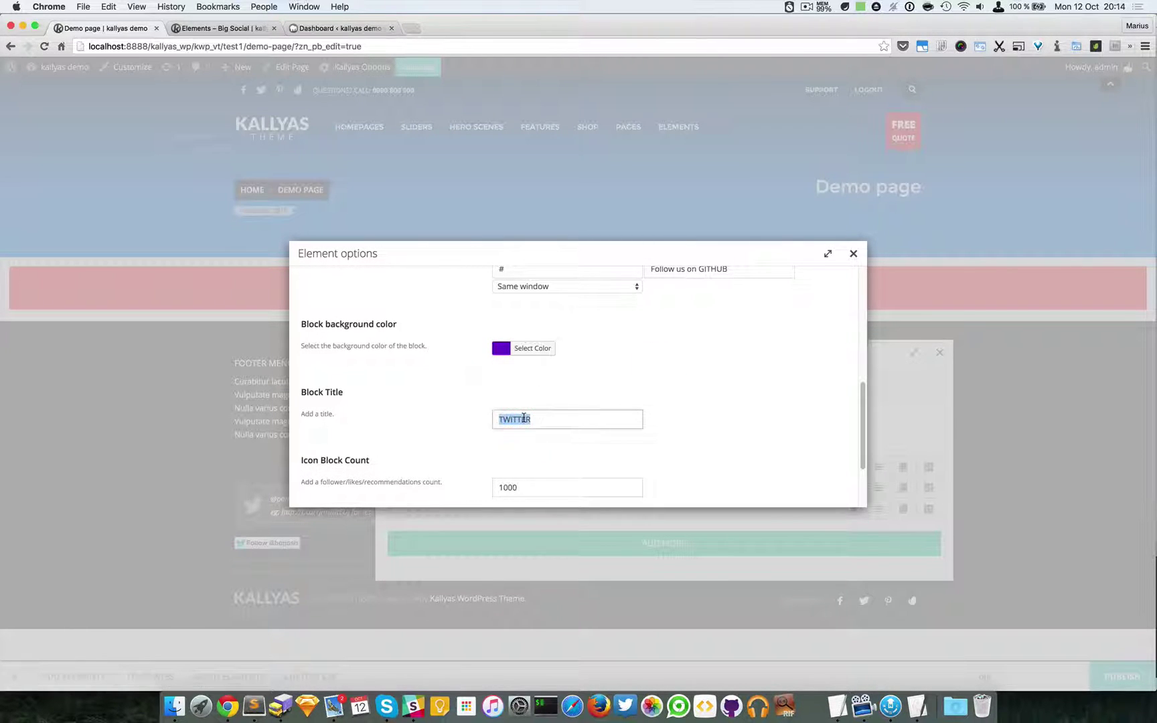
type("GlTHUB")
scroll(524, 415, "down", 3)
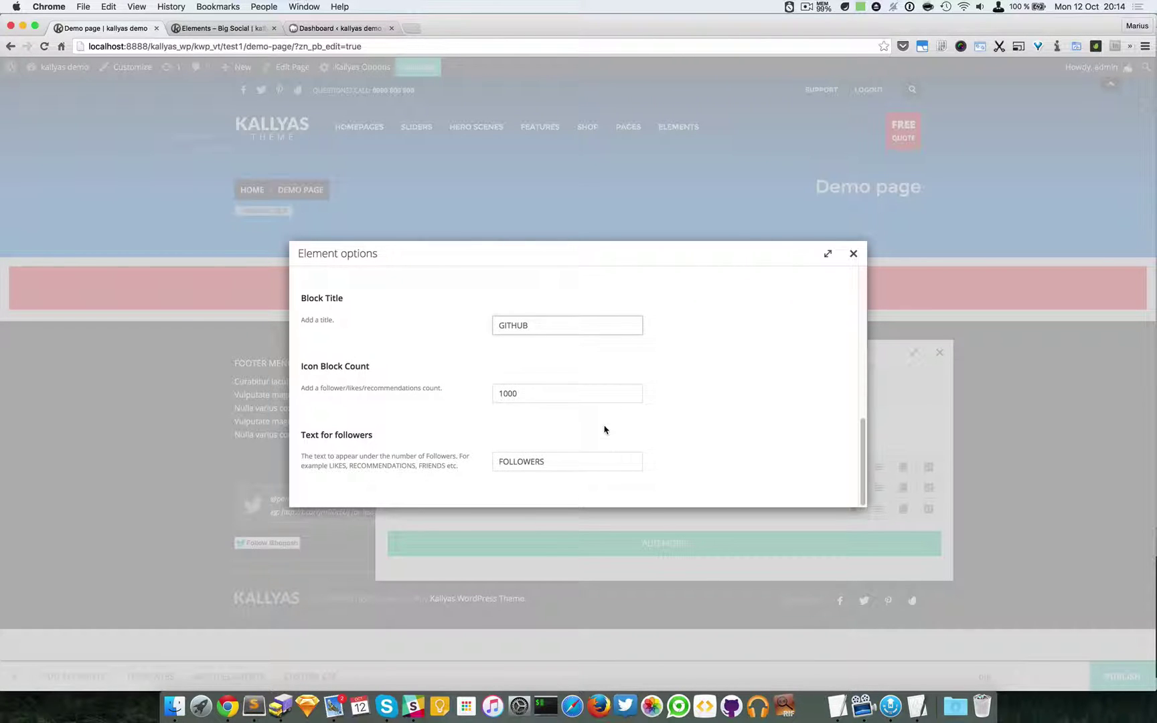
double_click(506, 461)
type("STARS")
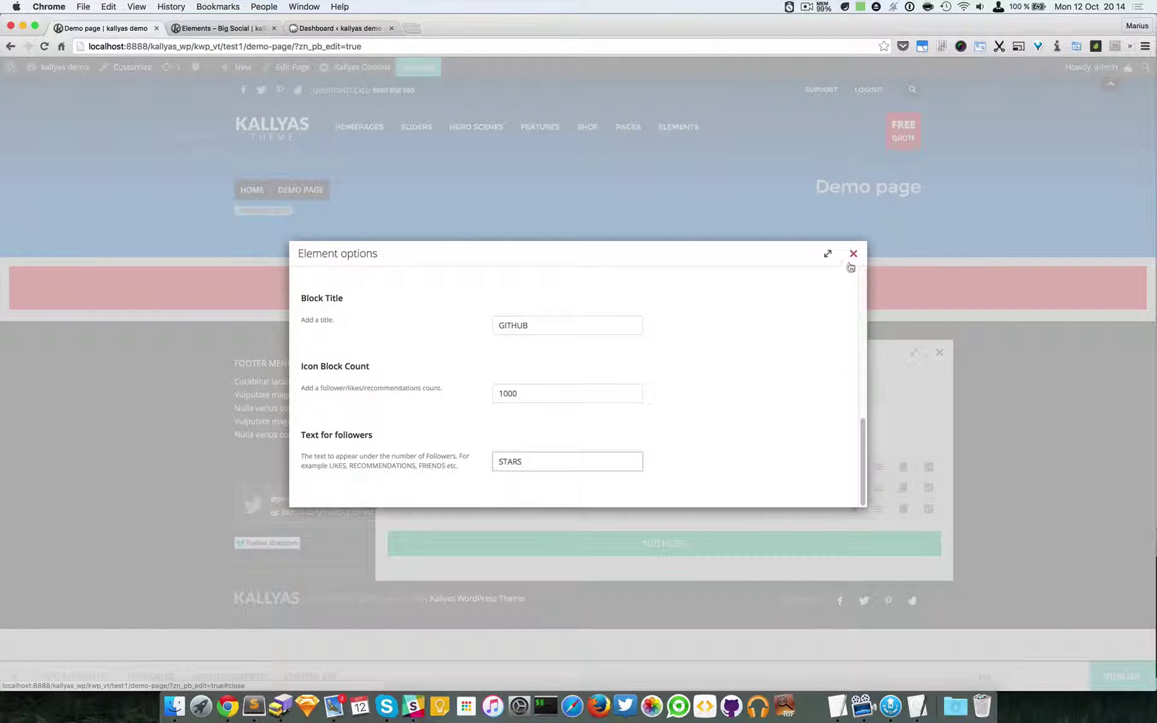
Step: Search elements for 'sep' and drop a Separator above the social blocks
left_click(853, 254)
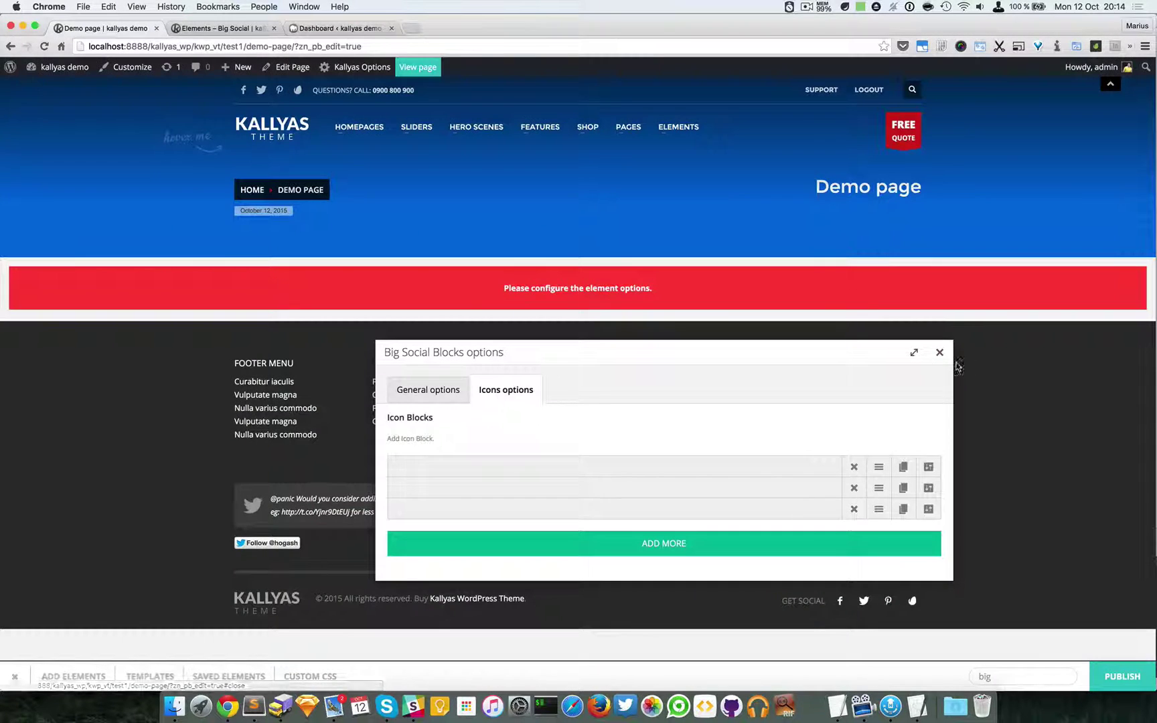
left_click(940, 354)
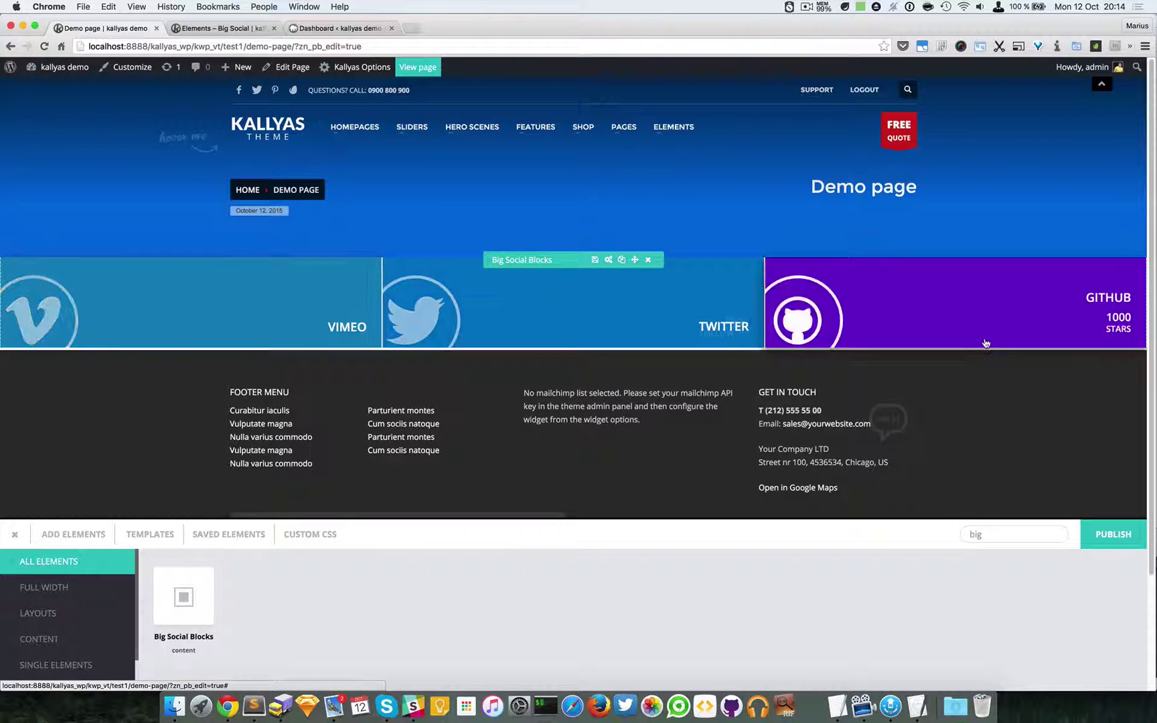
double_click(1003, 535)
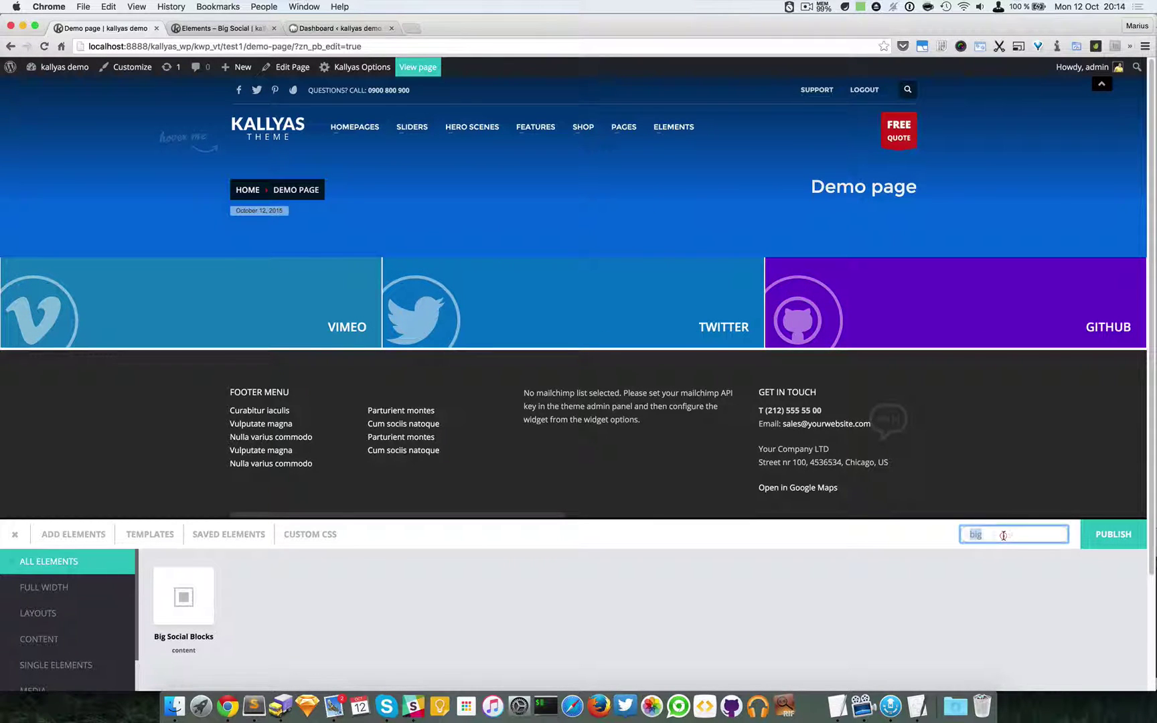
type("secti")
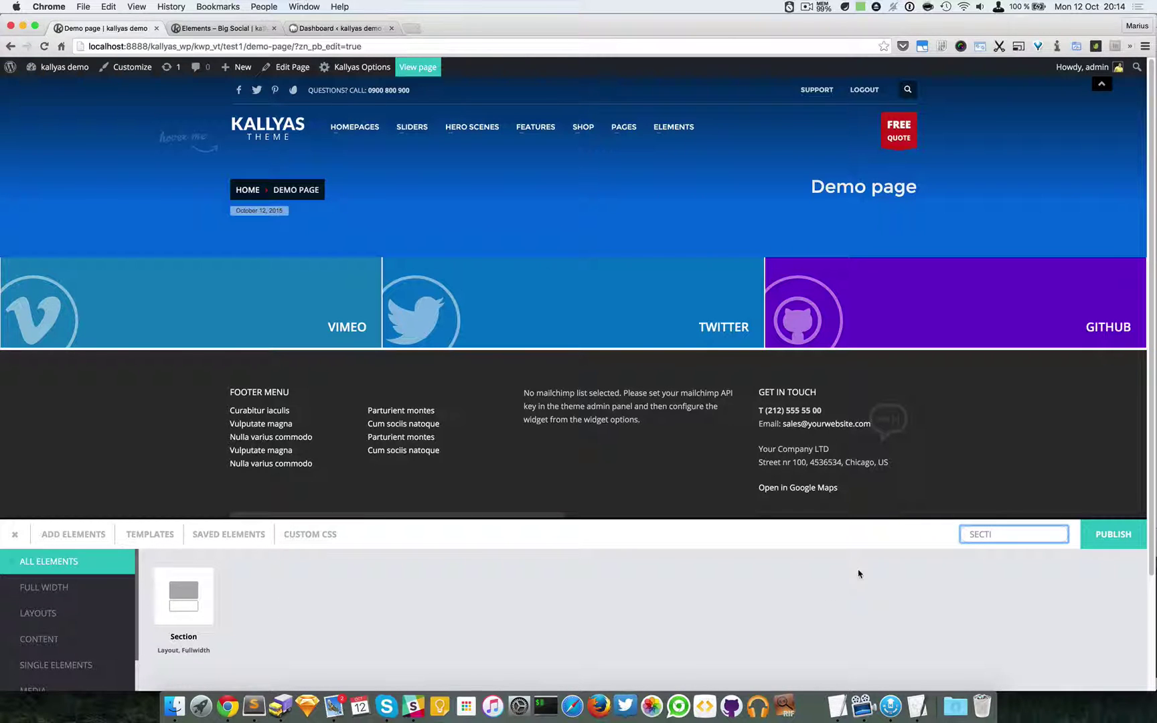
double_click(1009, 533)
type("sepa")
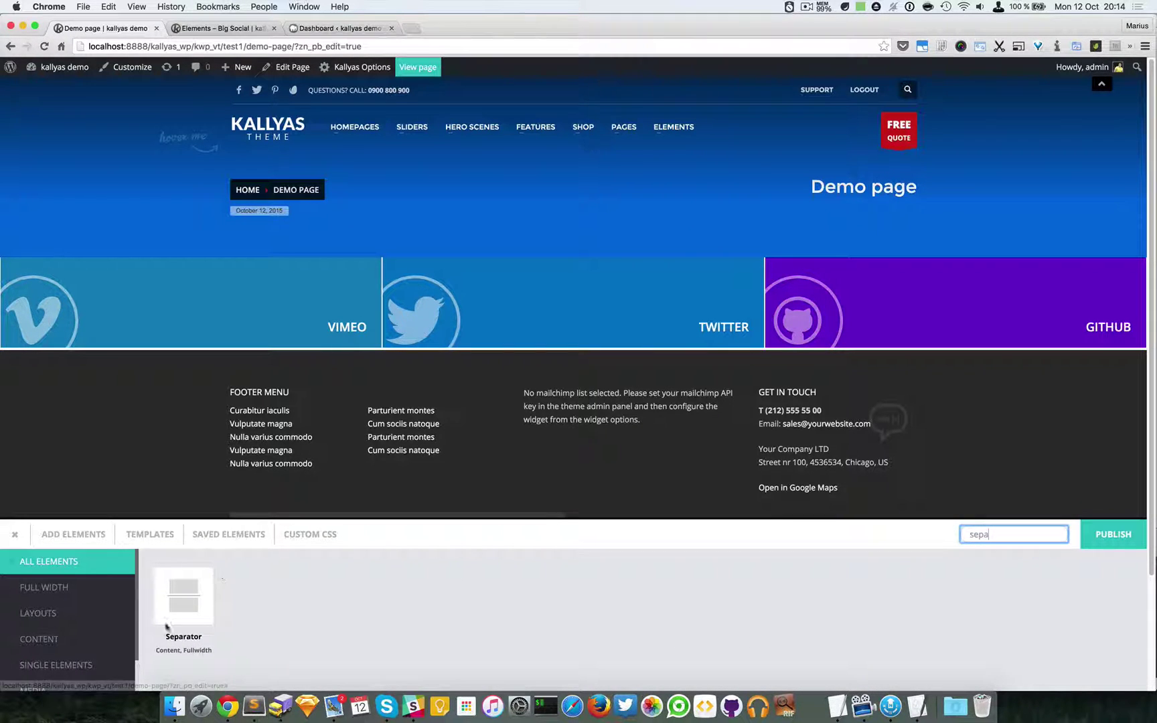
left_click_drag(183, 598, 507, 265)
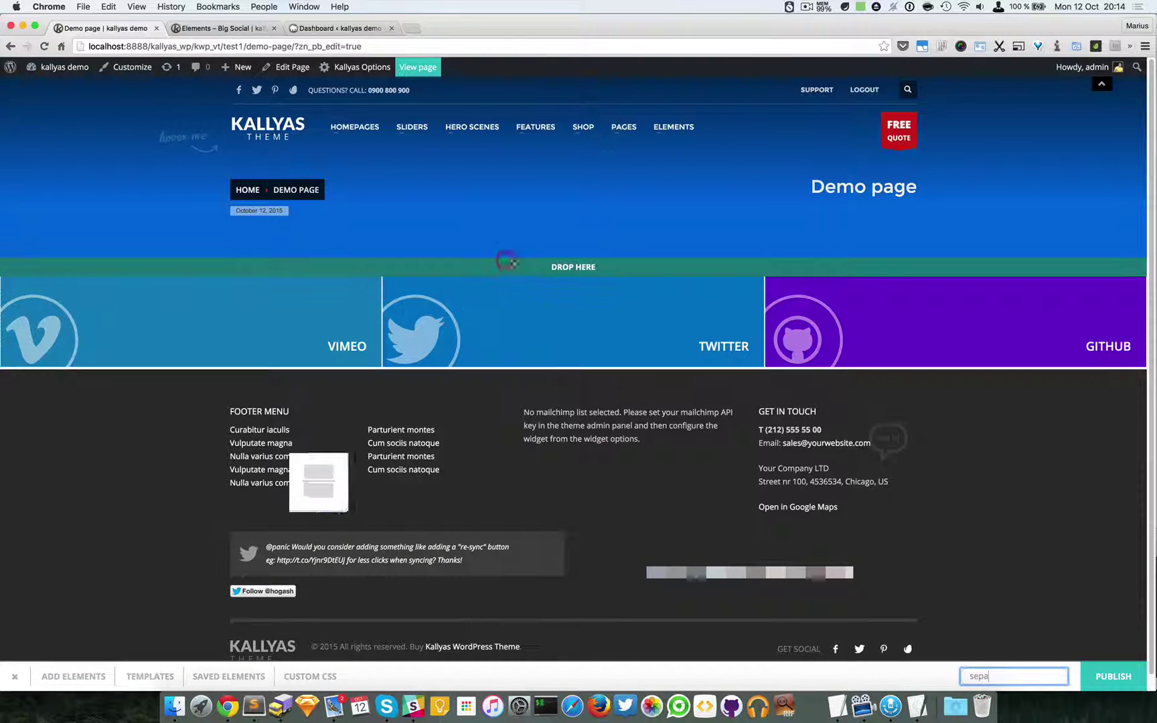
mouse_move(583, 268)
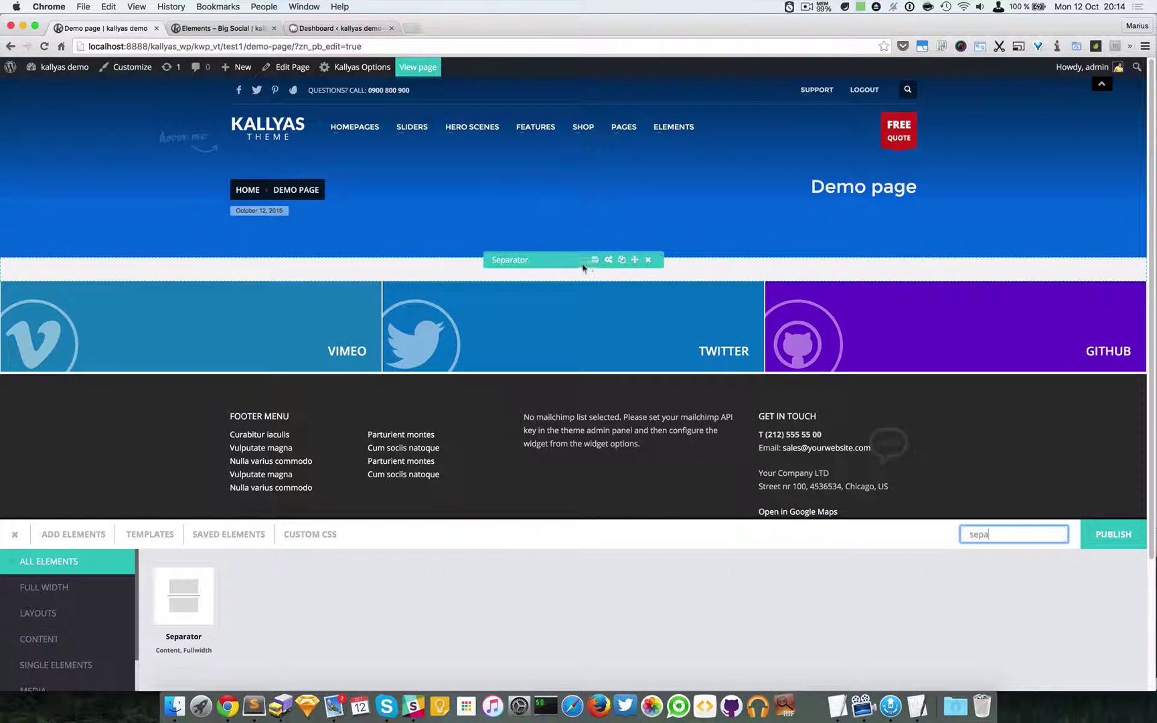
Step: Give the separator a thicker line, 216 top margin and 108 bottom margin
left_click(620, 260)
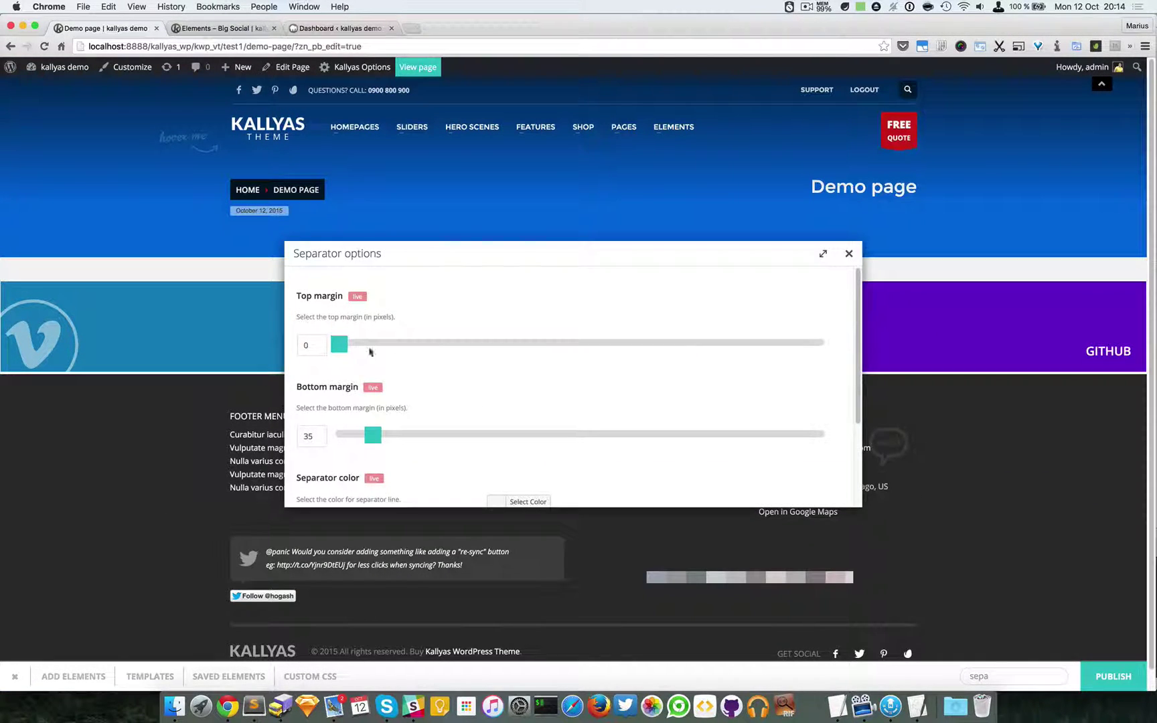
scroll(418, 426, "down", 1)
scroll(414, 427, "down", 1)
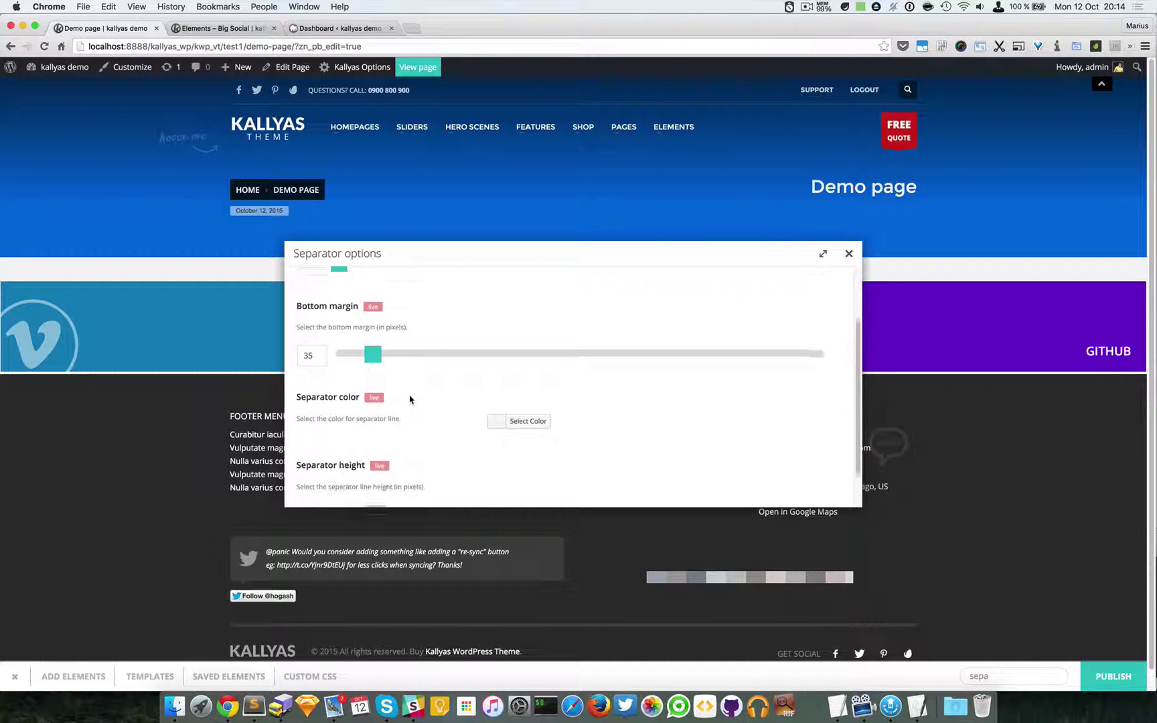
scroll(407, 398, "down", 1)
mouse_move(379, 484)
left_mouse_down()
mouse_move(743, 488)
mouse_move(826, 477)
mouse_move(406, 477)
left_mouse_up()
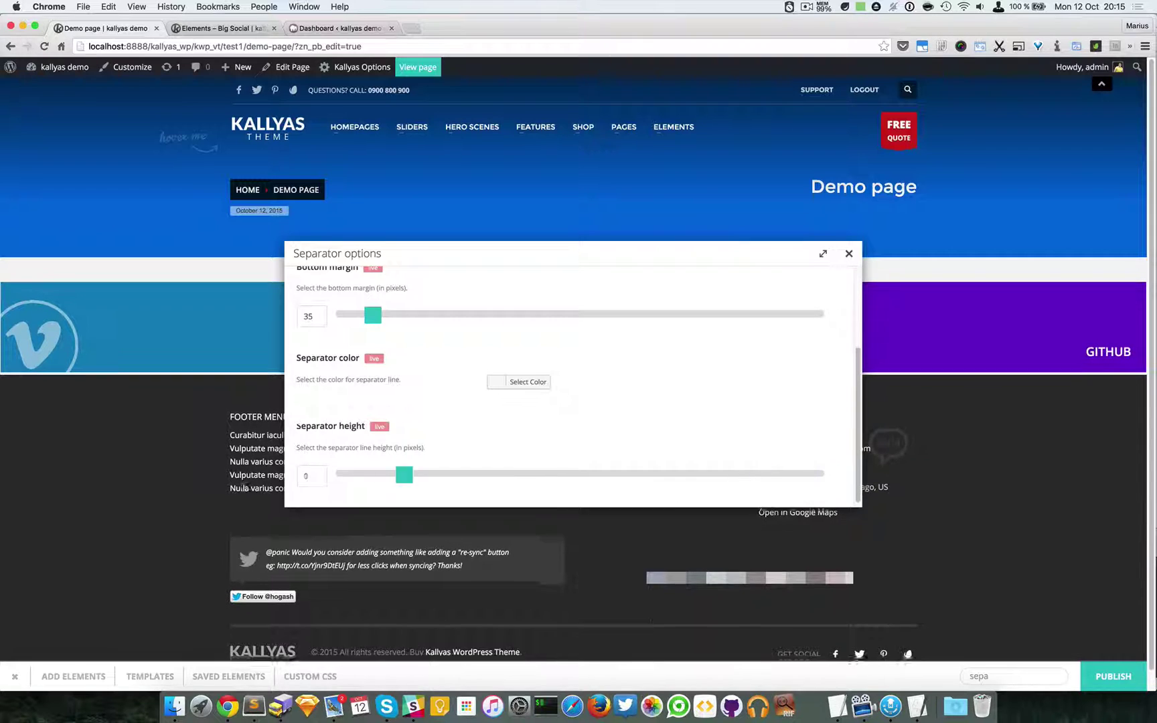
scroll(424, 400, "up", 3)
left_click_drag(332, 344, 551, 345)
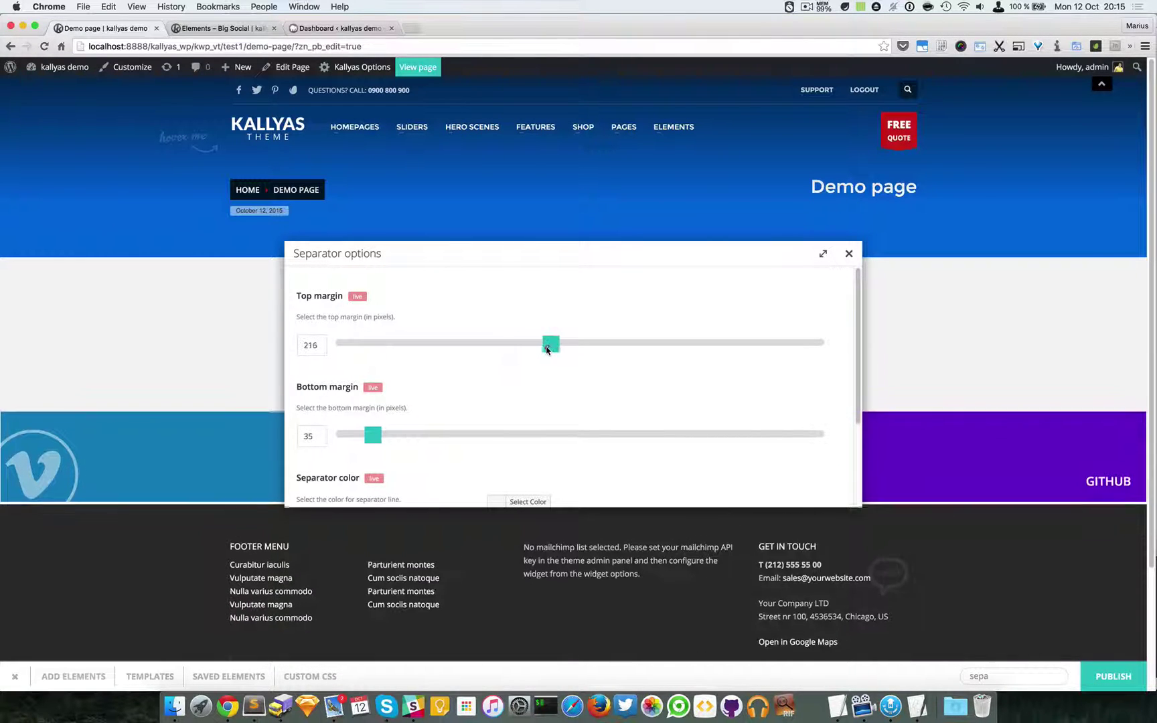
left_click_drag(379, 438, 444, 434)
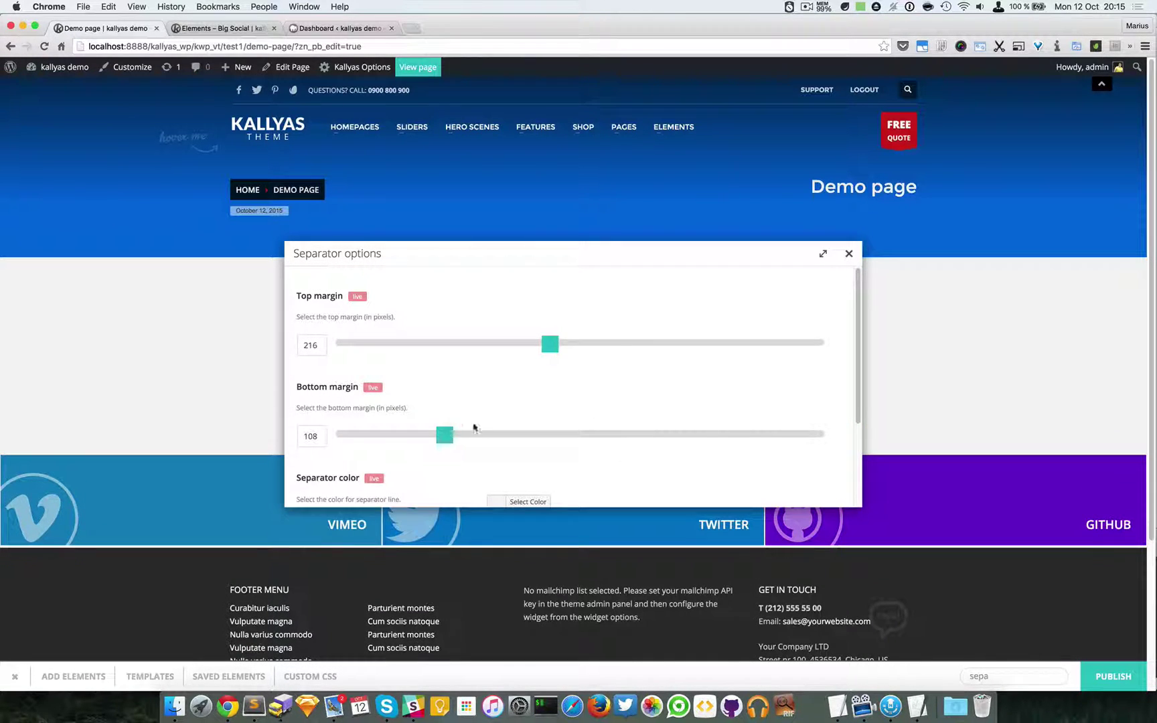
left_click(851, 254)
scroll(784, 389, "down", 3)
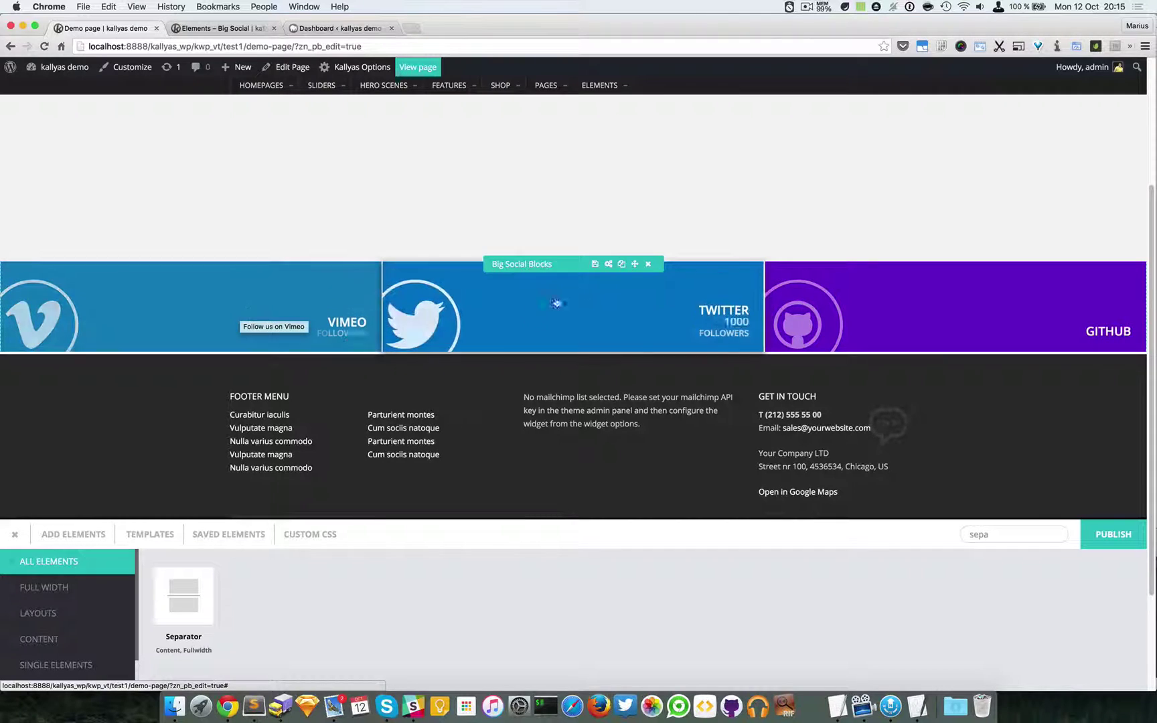
Step: Switch the Big Social Blocks to Style 2
left_click(608, 267)
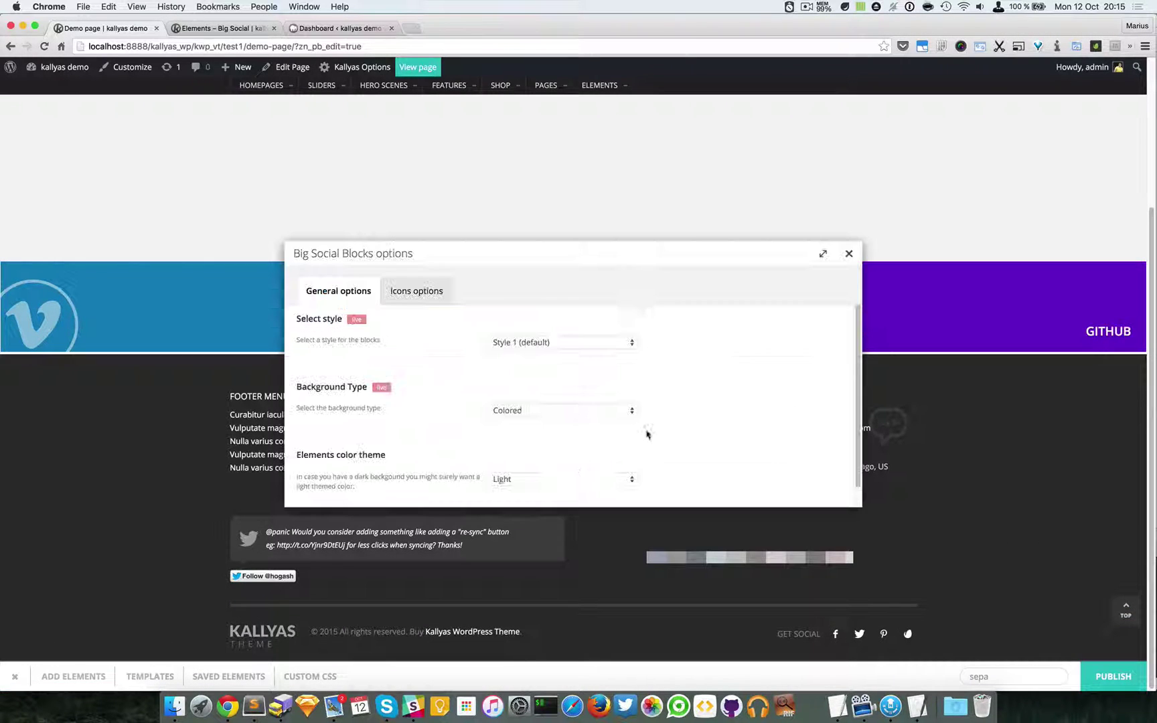
left_click_drag(620, 256, 751, 393)
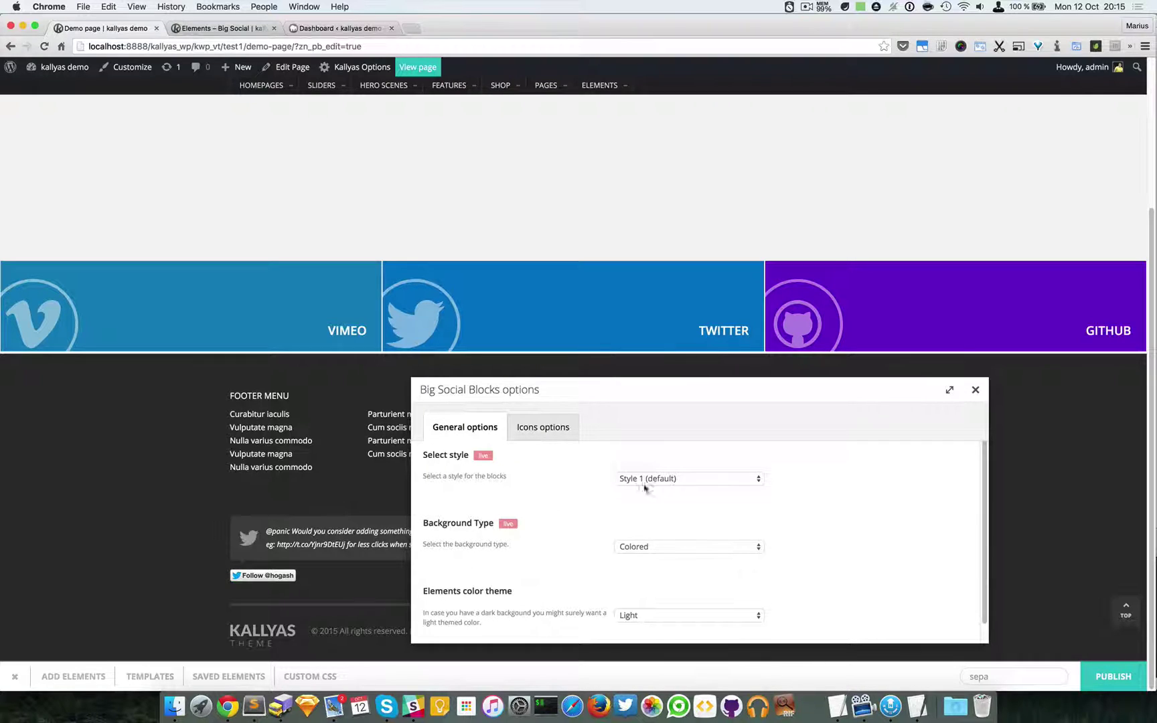
left_click(665, 485)
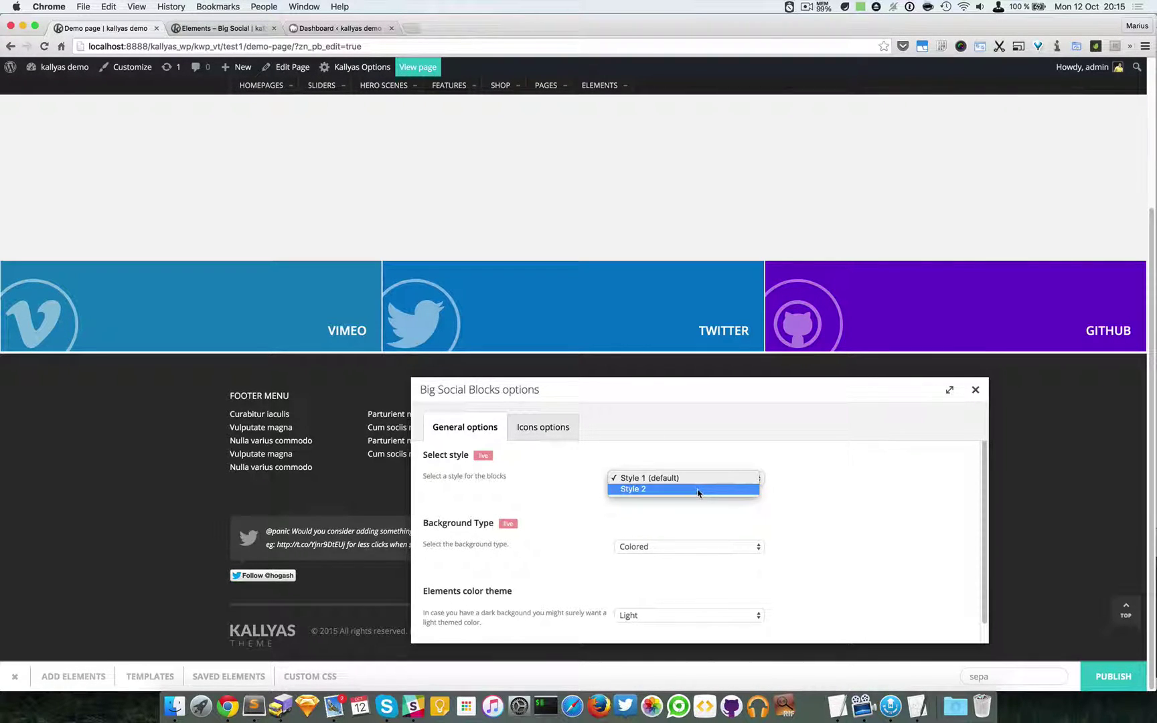
left_click(697, 489)
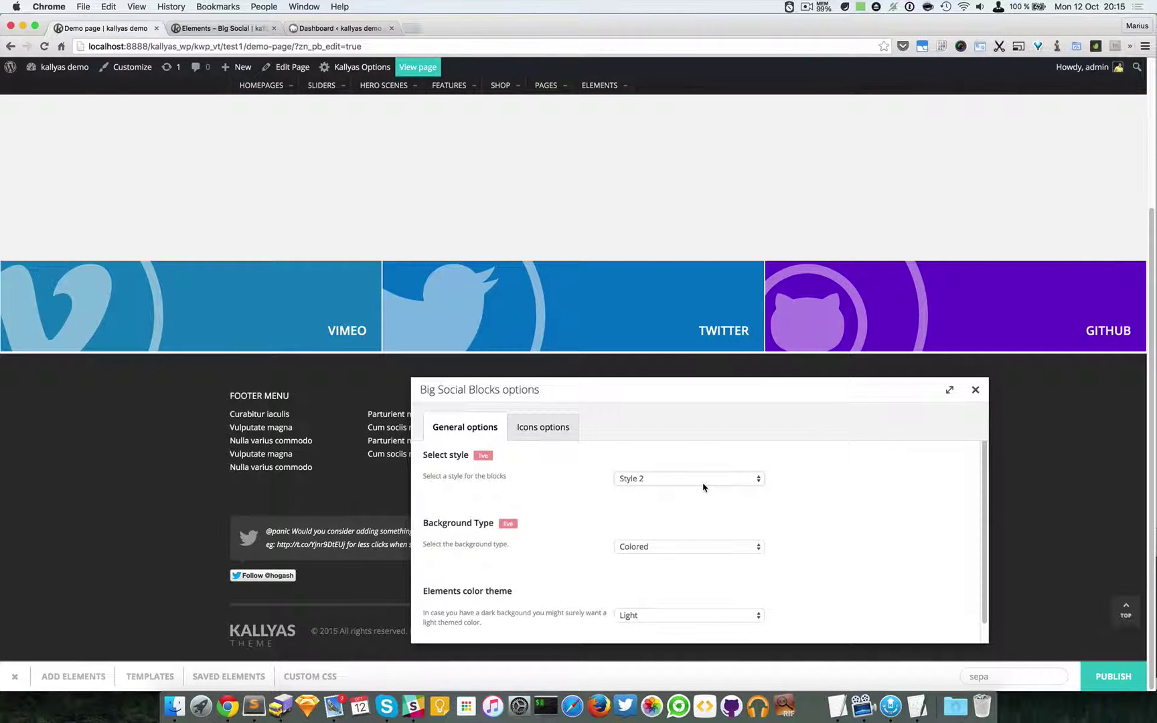
left_click(671, 476)
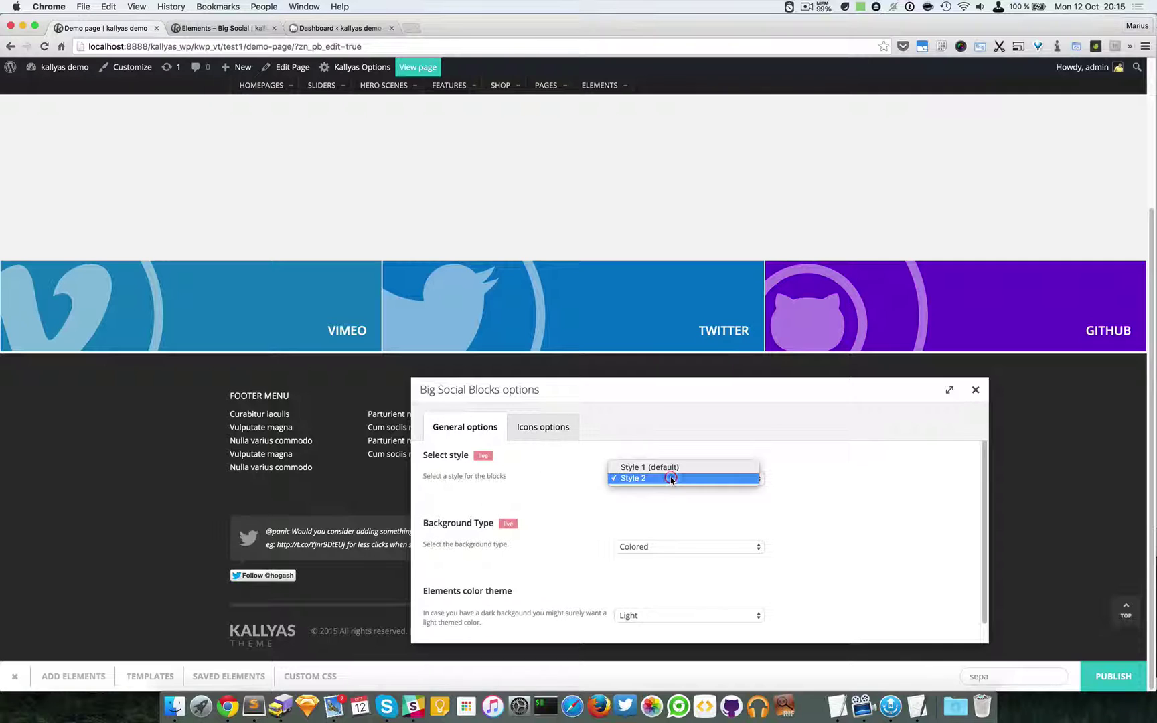
Step: Set the background type to Colored on HOVER with a dark grey default background colour
left_click(740, 553)
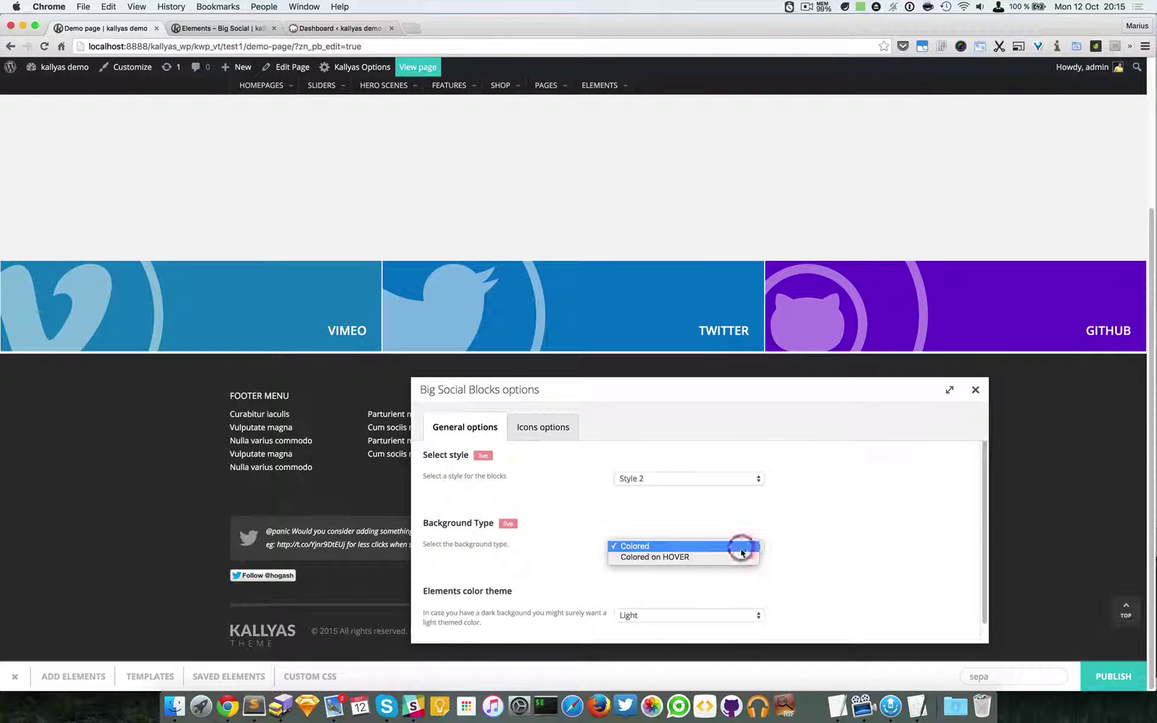
left_click(643, 559)
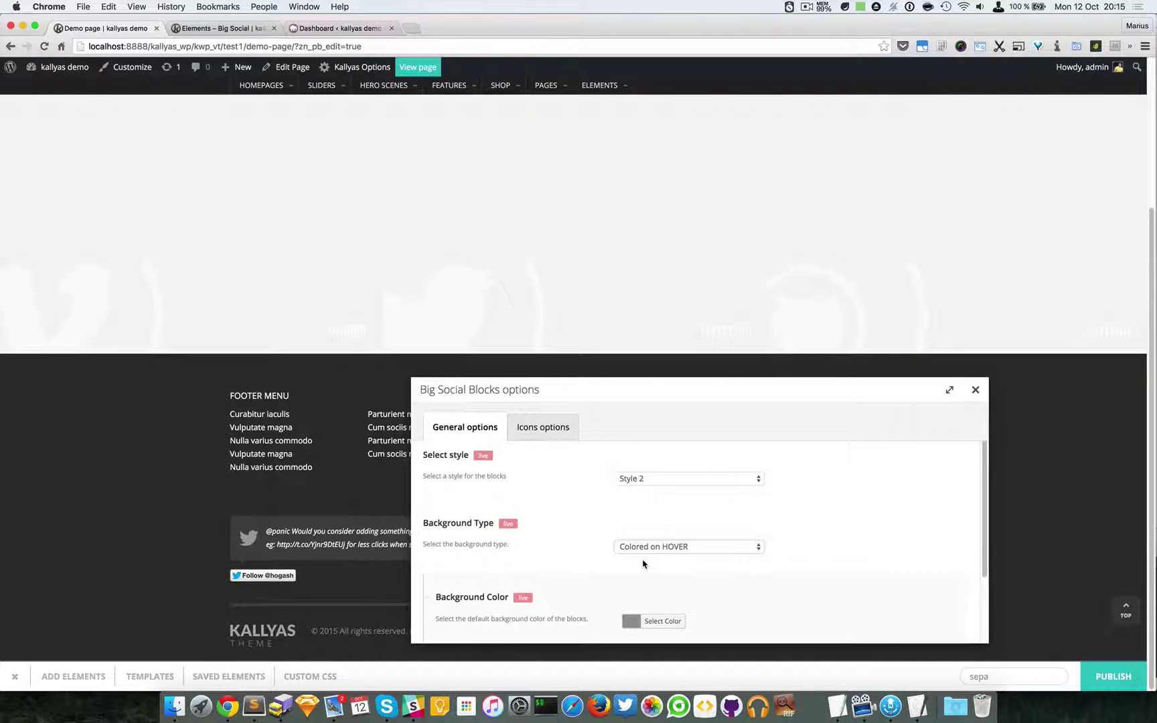
scroll(721, 567, "down", 1)
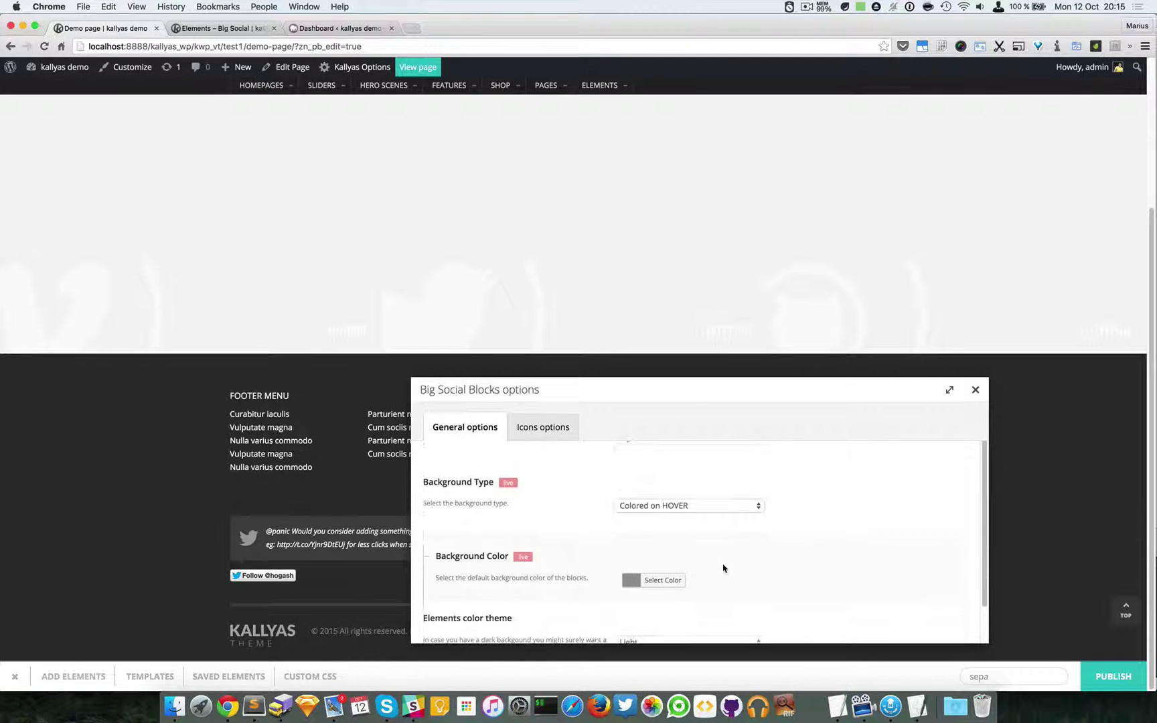
left_click(668, 583)
scroll(809, 593, "down", 2)
left_click_drag(682, 598, 719, 627)
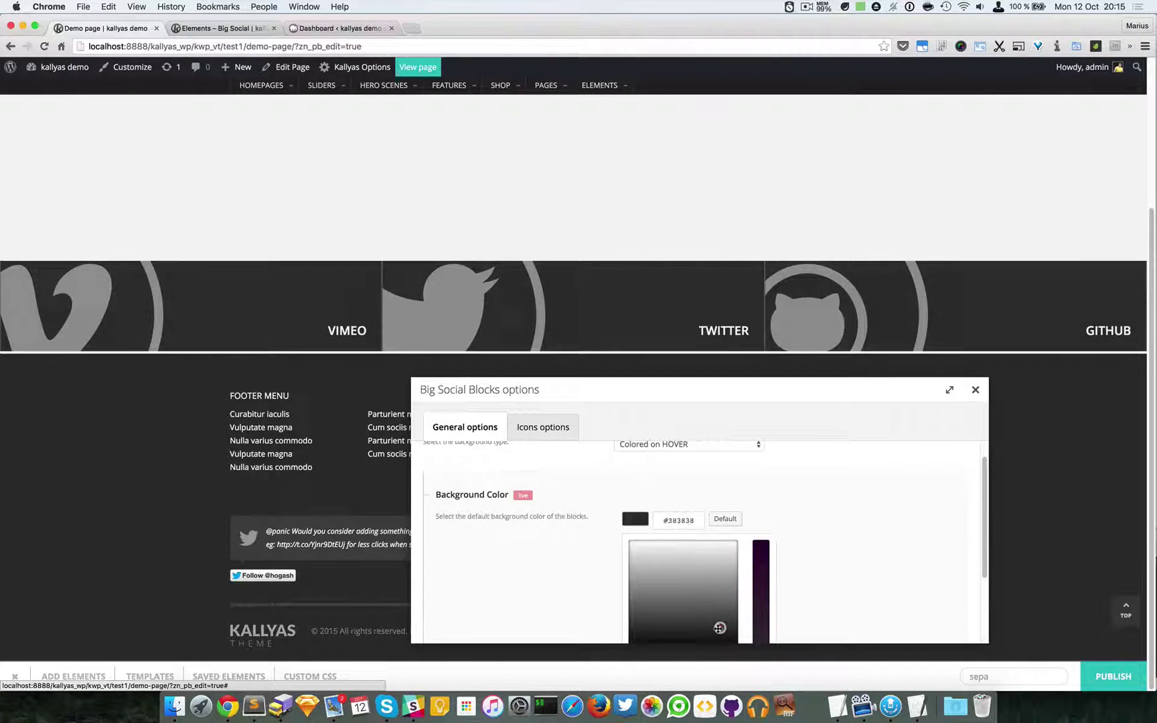
left_click(939, 581)
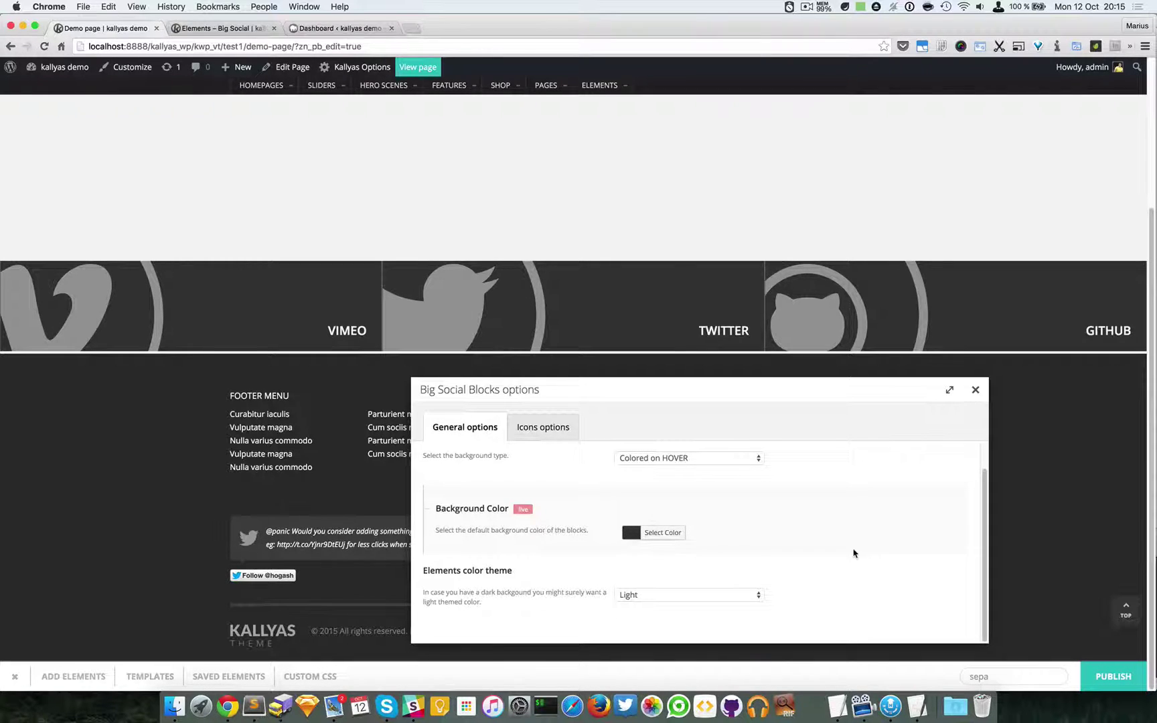
left_click(973, 388)
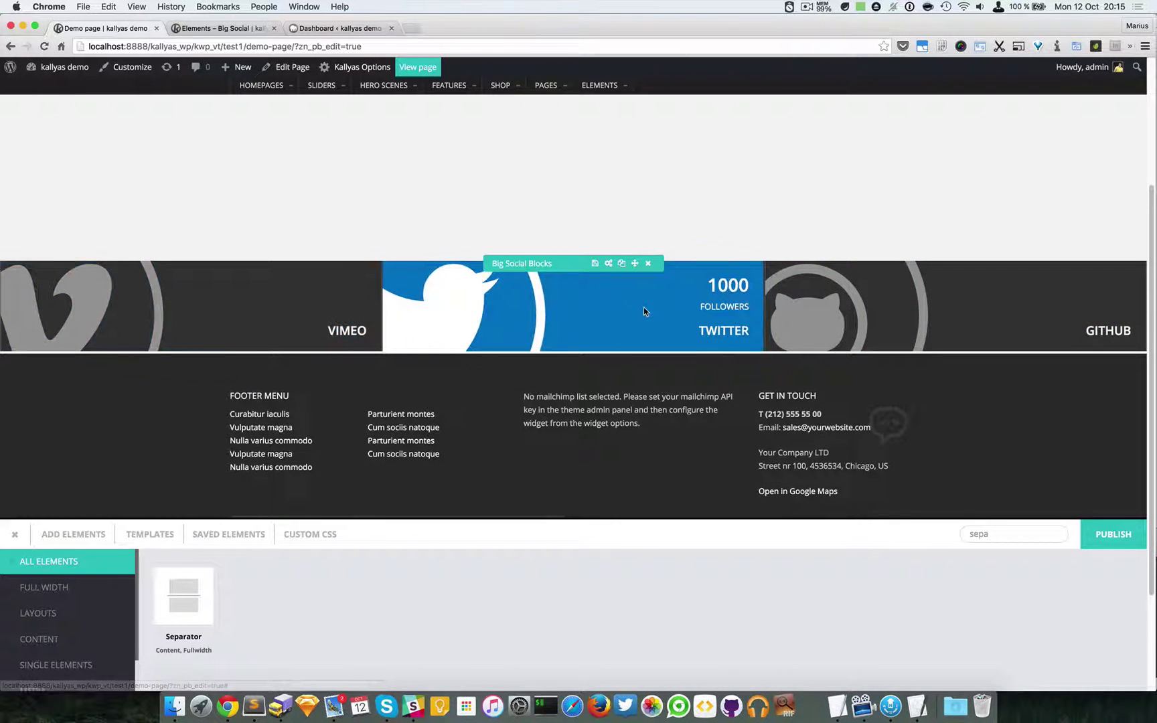
scroll(624, 315, "up", 1)
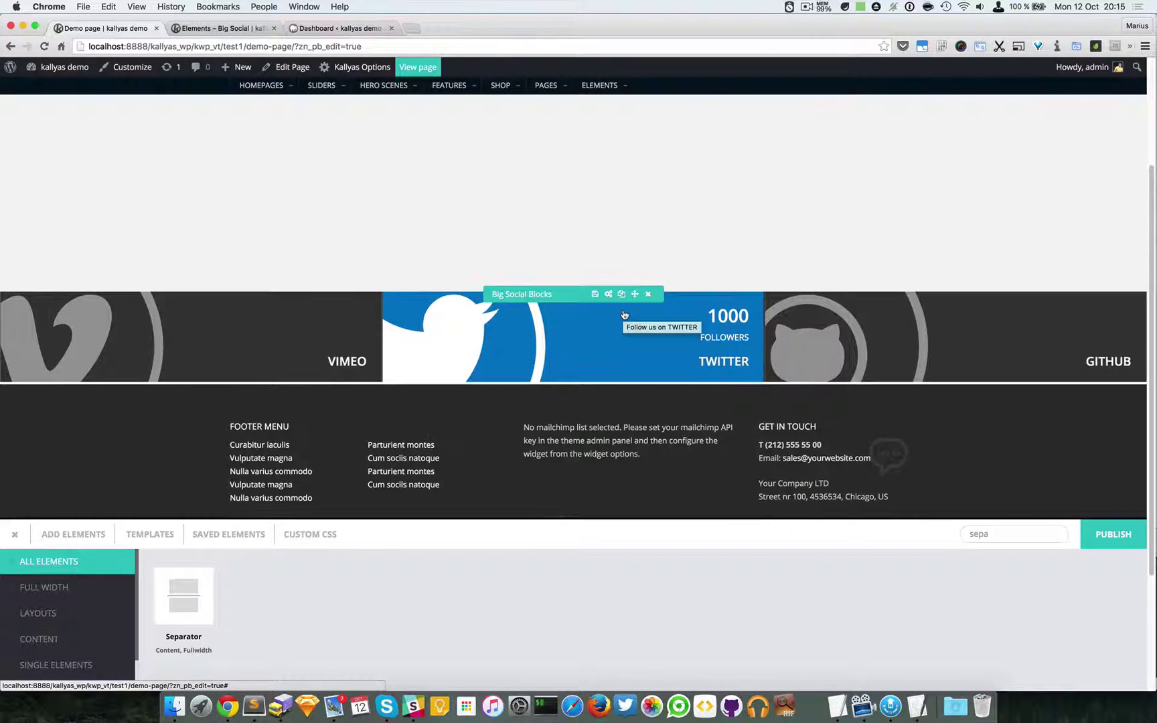
Step: Add a Section below the social blocks from the 'sec' search and move the Vimeo, Twitter and GitHub blocks into it
left_click(989, 531)
key("BackSpace")
key("BackSpace")
key("BackSpace")
type("sec")
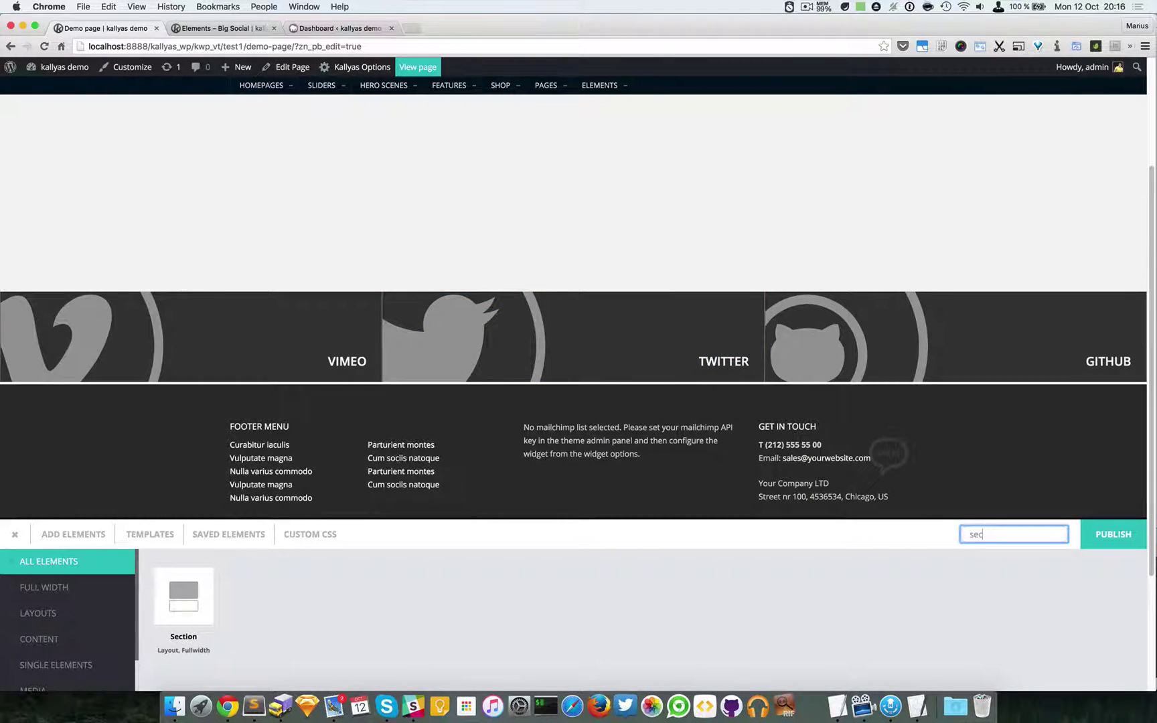
mouse_move(172, 613)
left_mouse_down()
mouse_move(460, 383)
mouse_move(463, 401)
left_mouse_up()
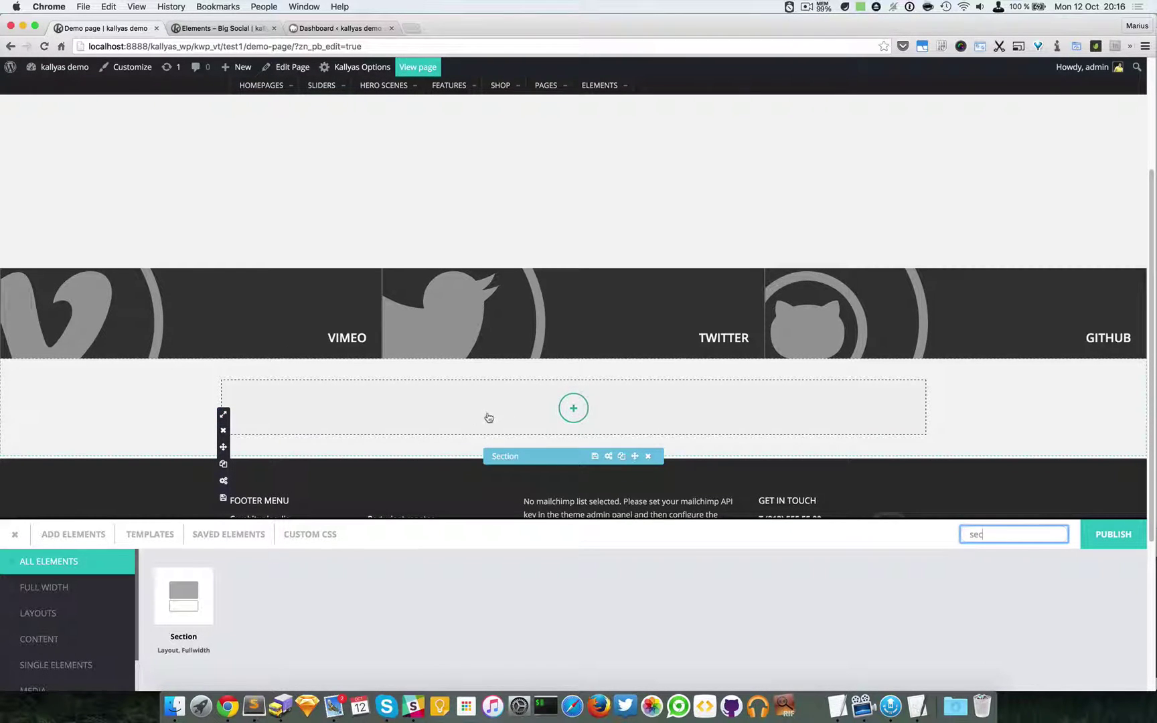
mouse_move(574, 326)
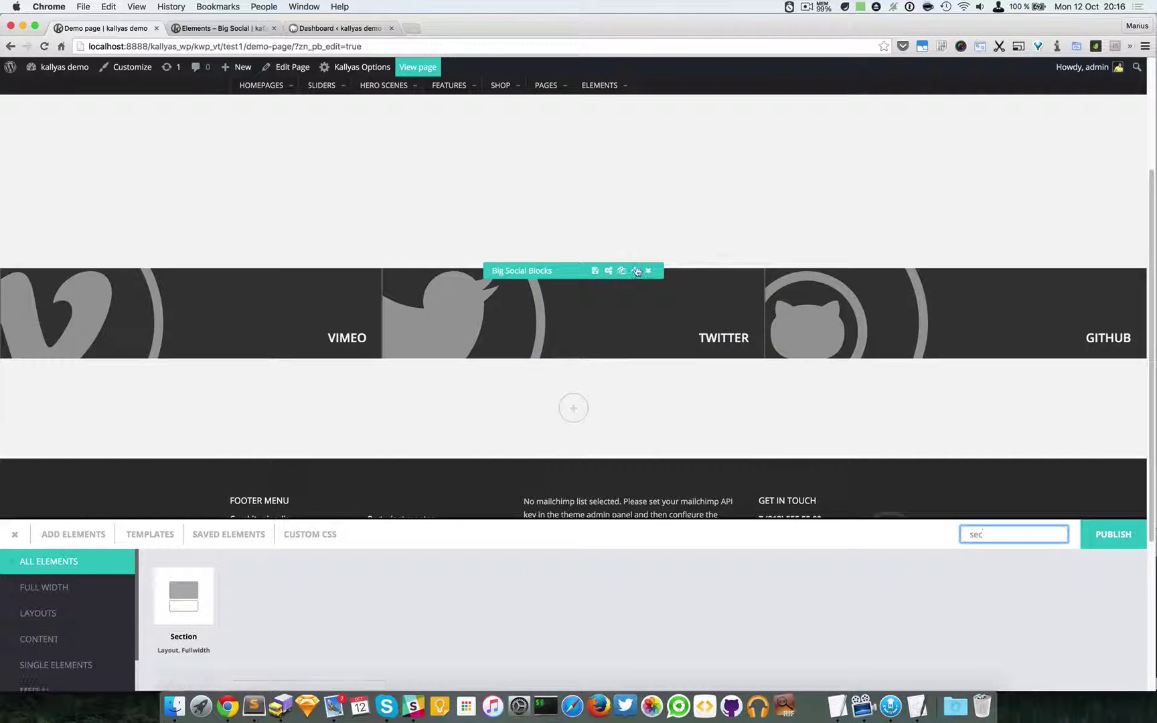
left_click_drag(637, 271, 632, 330)
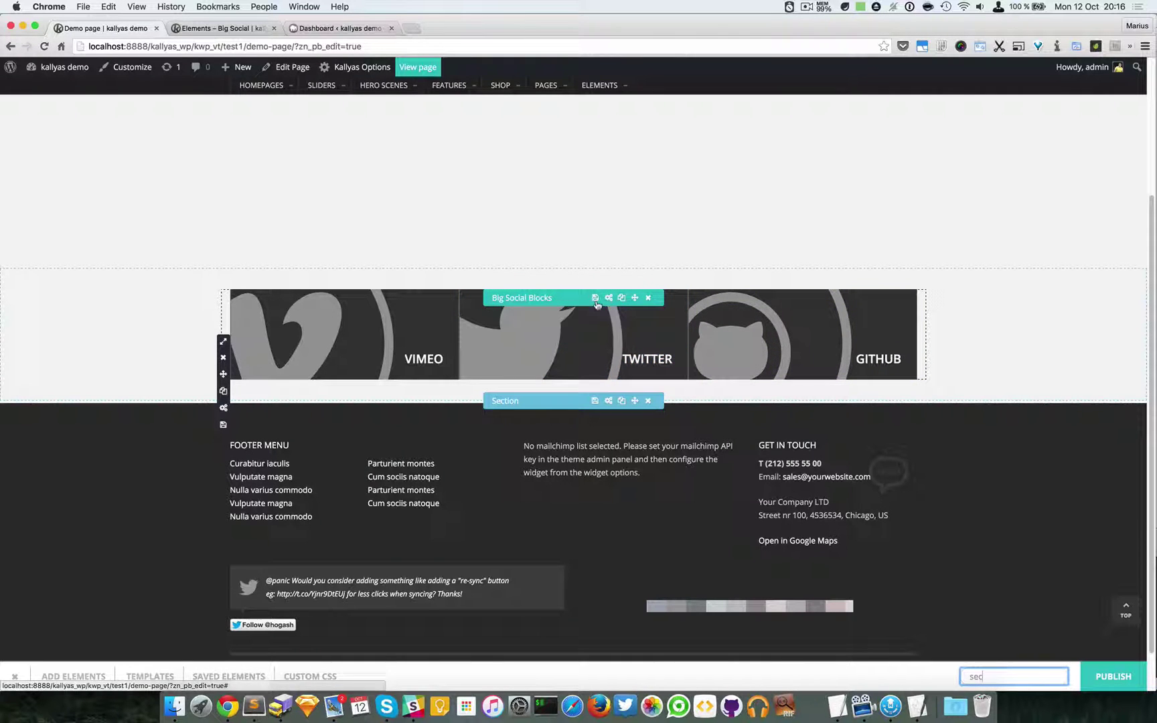
Step: Change the Big Social Blocks style back to Style 1 (default)
left_click(609, 298)
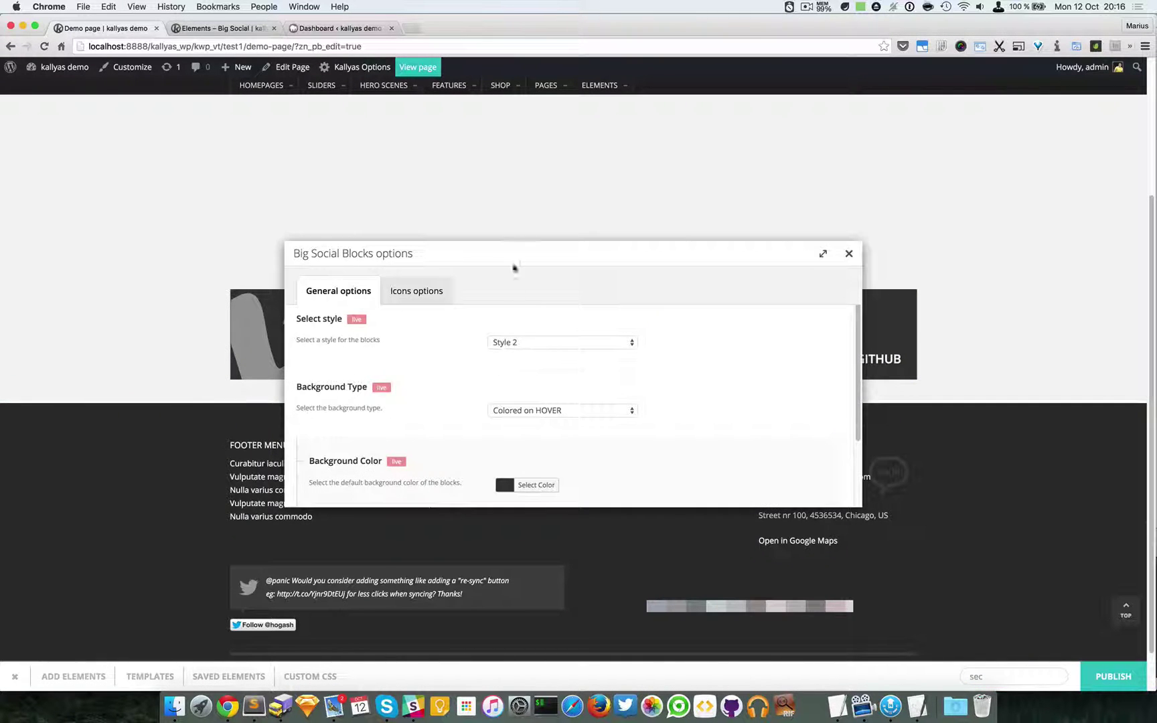
left_click_drag(511, 267, 725, 351)
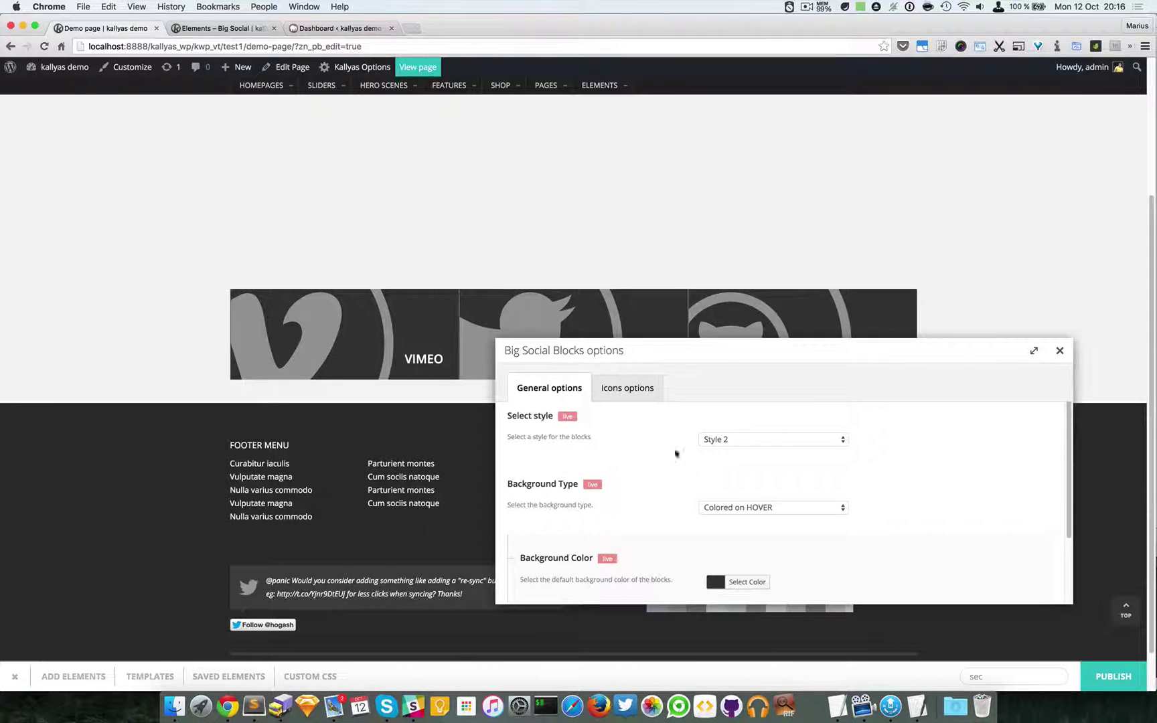
left_click(757, 436)
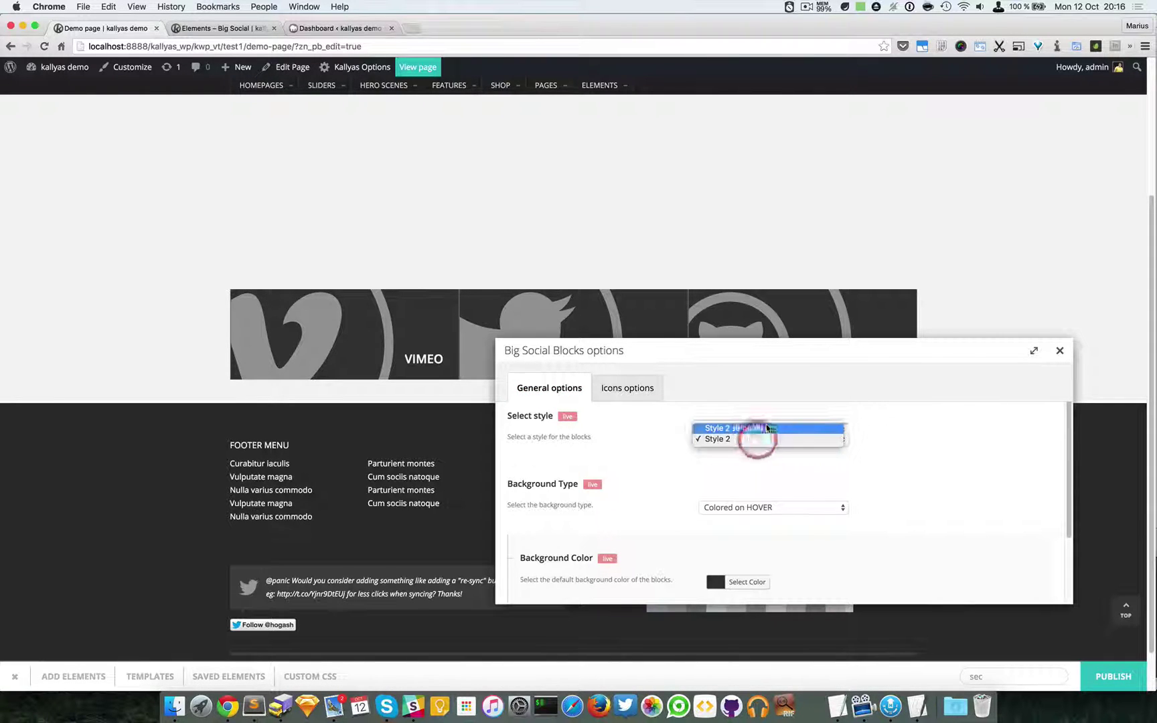
left_click(765, 427)
left_click(1060, 350)
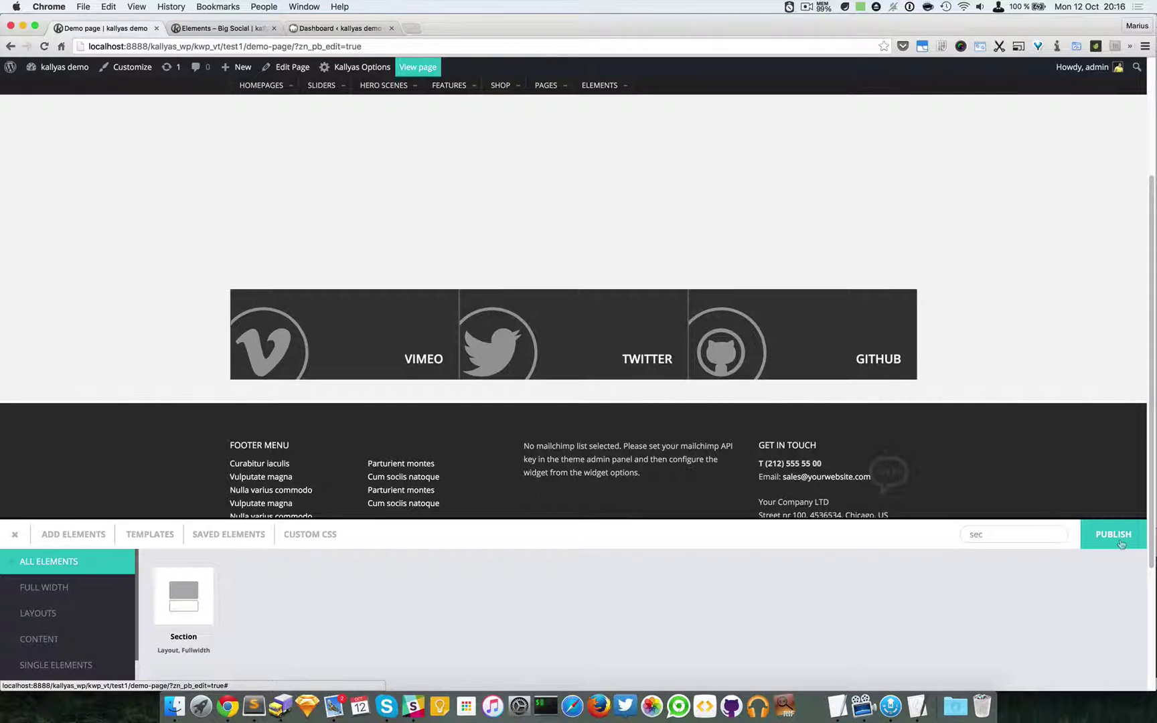
mouse_move(904, 355)
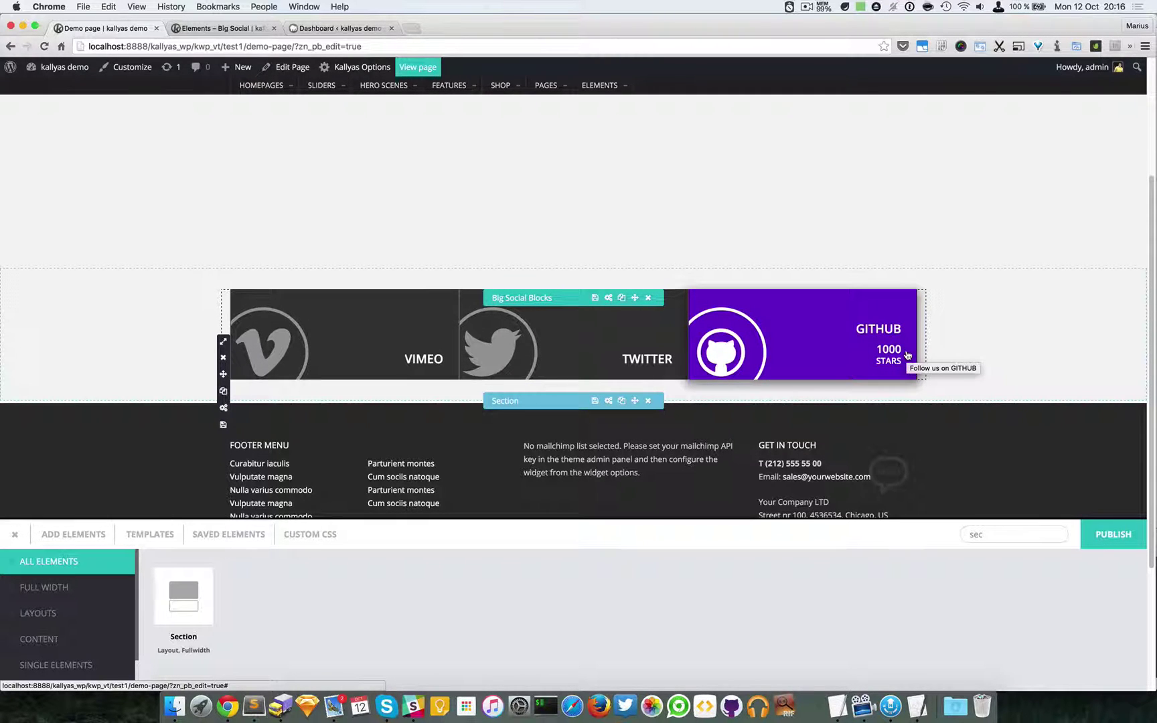
scroll(960, 361, "up", 5)
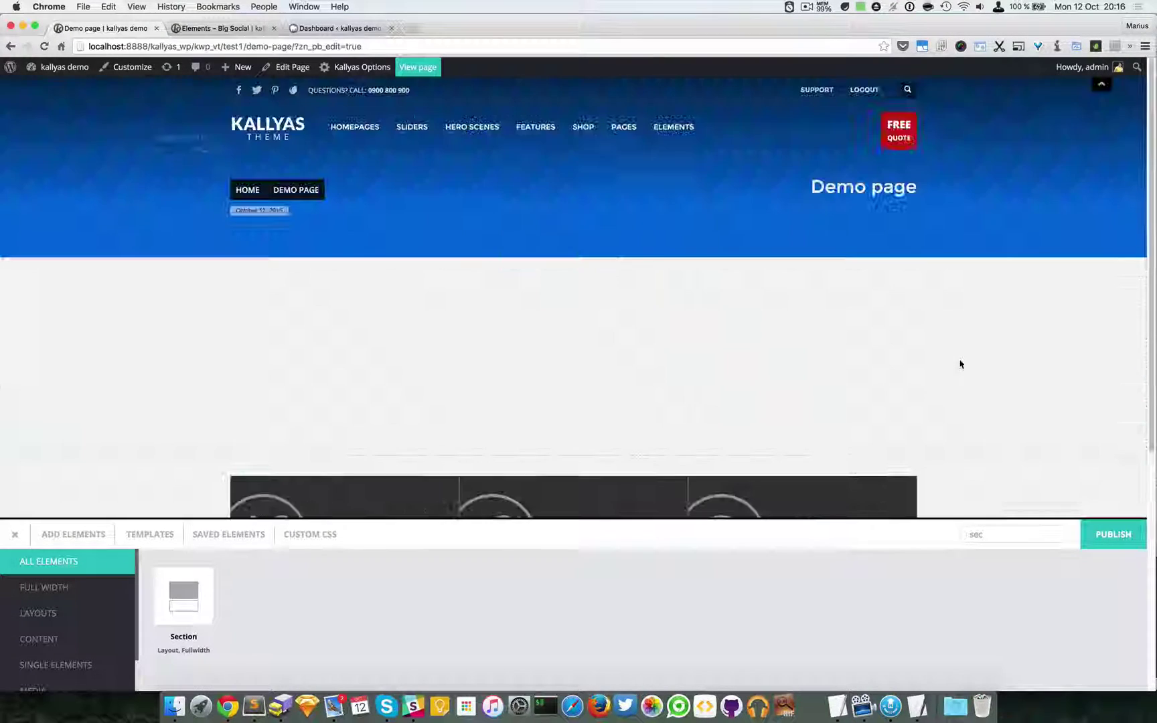
scroll(960, 362, "down", 1)
scroll(961, 365, "down", 2)
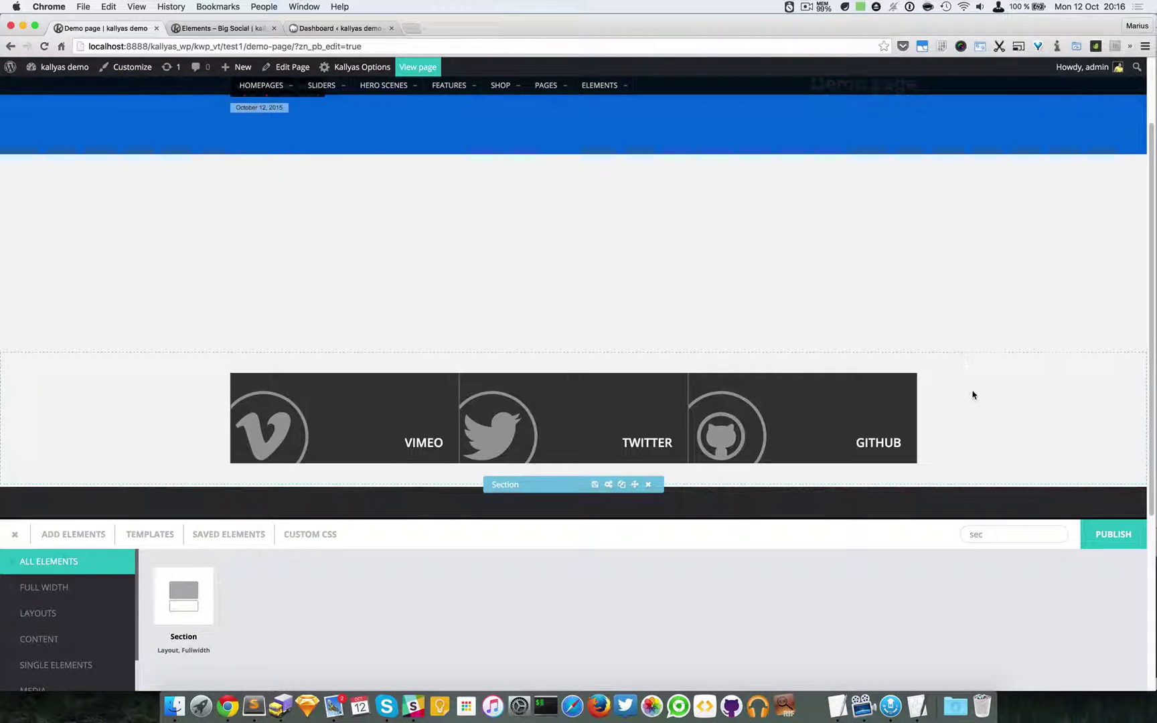